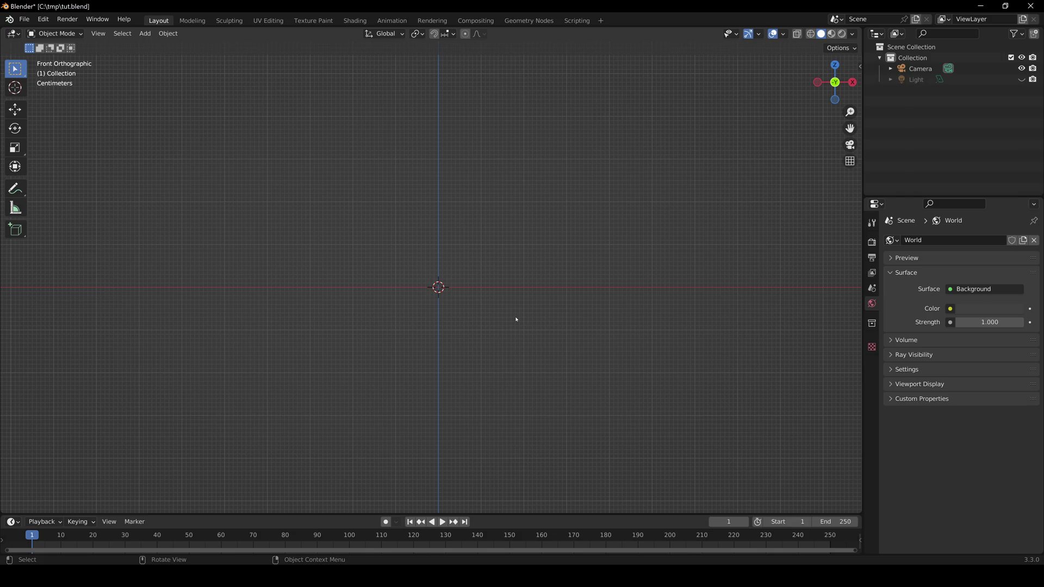
Add a circle mesh at the scene origin and switch it to Edit Mode
click(145, 33)
mouse_move(163, 46)
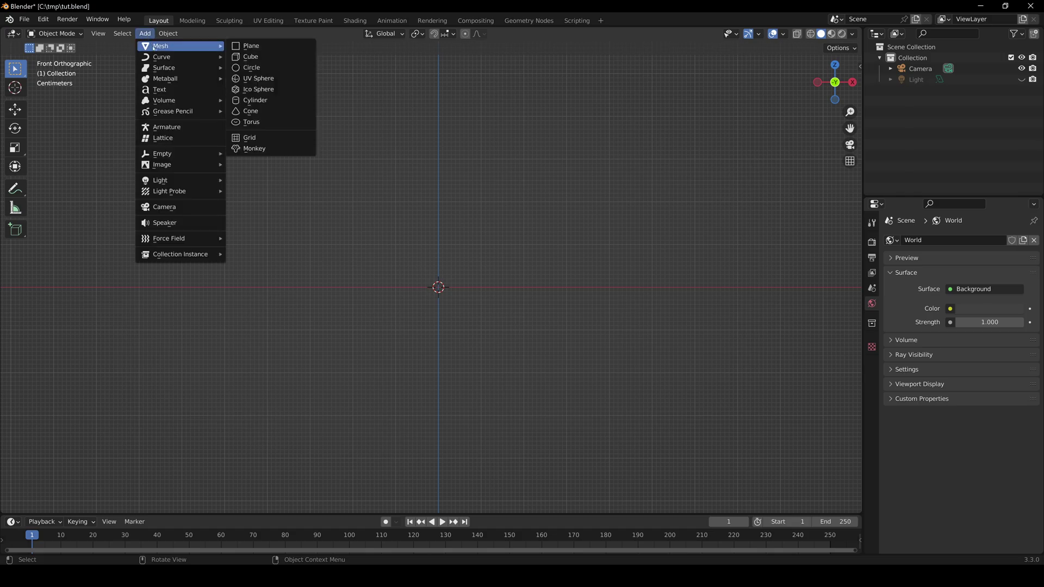
click(261, 66)
key(Tab)
scroll(473, 375, down, 4)
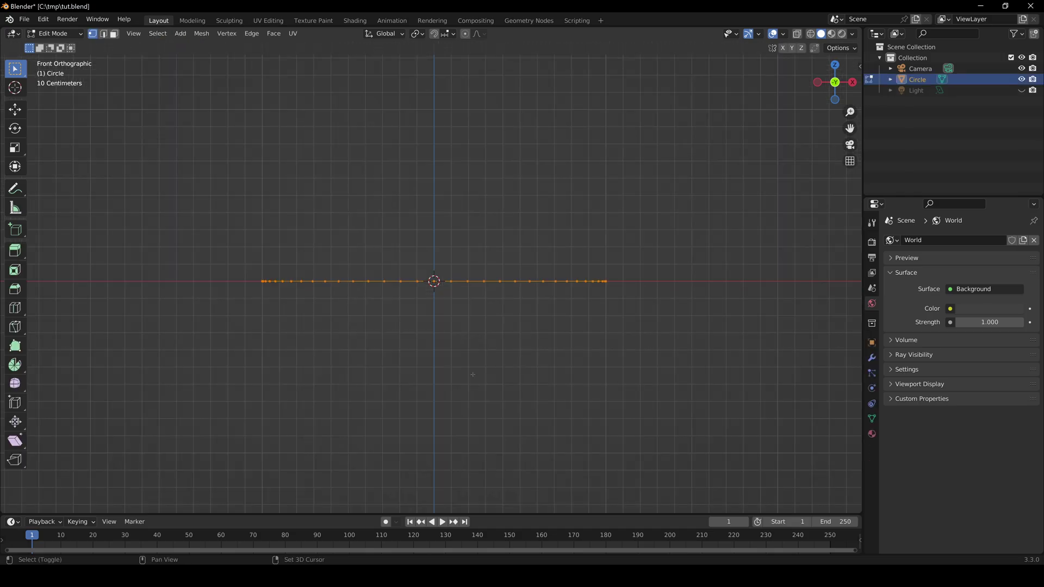
Extrude the circle's edge 0.02 m upward along the global Z axis
scroll(472, 375, up, 2)
key(g)
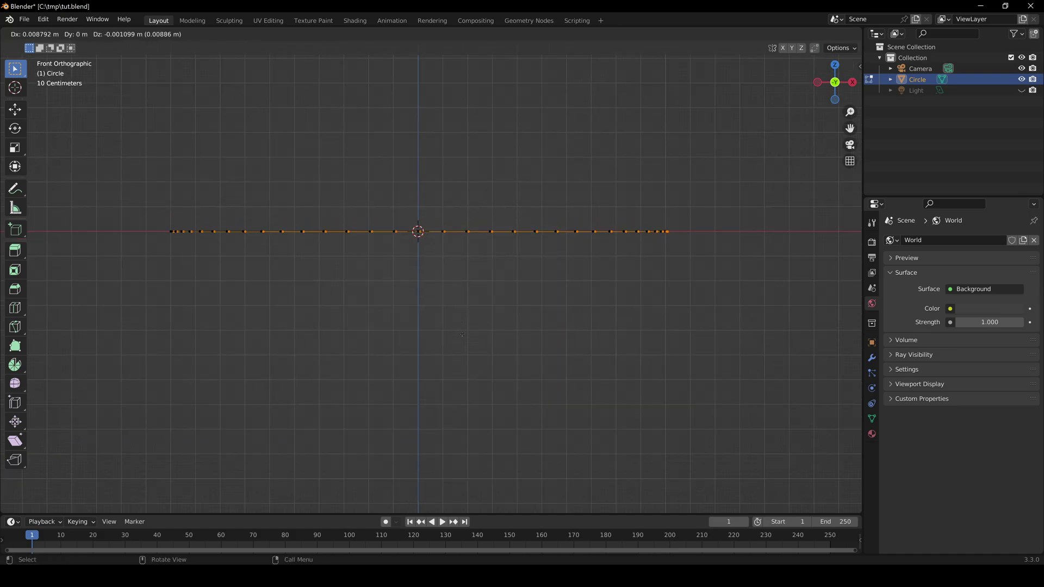
text(z)
text(.)
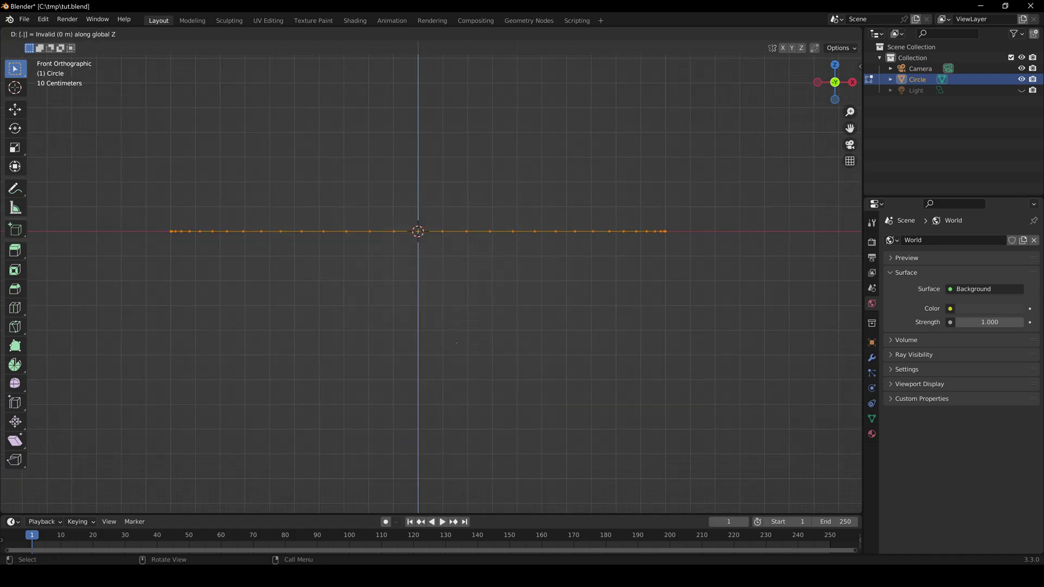
text(02)
key(Return)
Extrude the band's lower edge loop inward, scaling it to 0.5 to form a flat ring
middle_drag(461, 256, 449, 289)
alt+click(428, 240)
scroll(424, 304, up, 2)
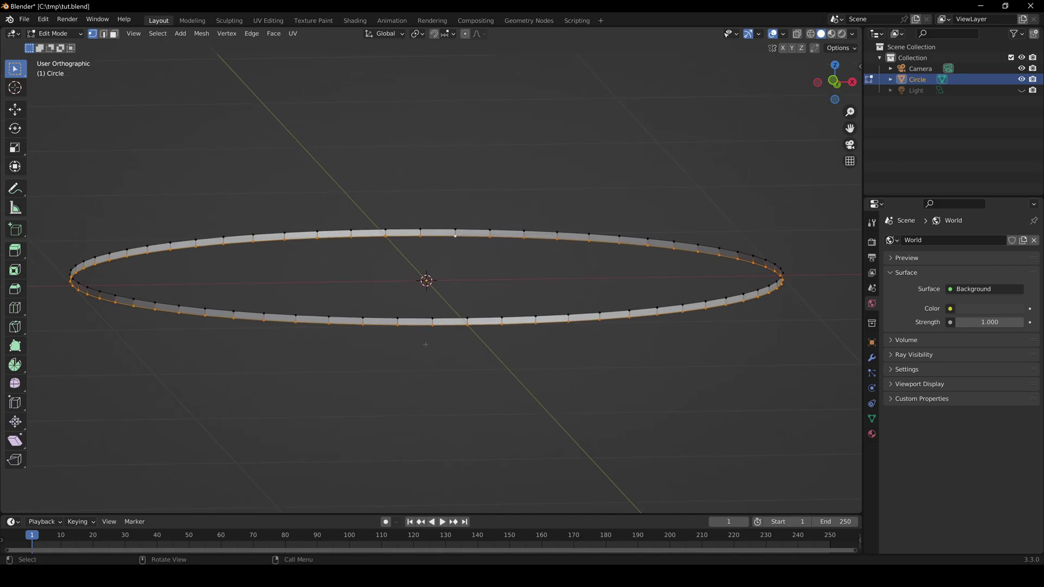
key(s)
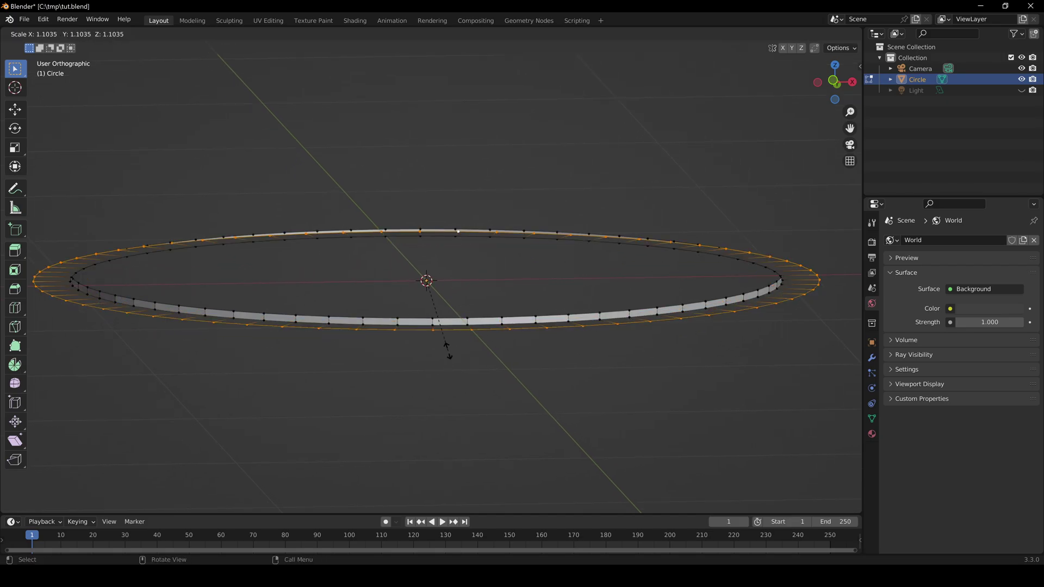
text(.5)
key(Return)
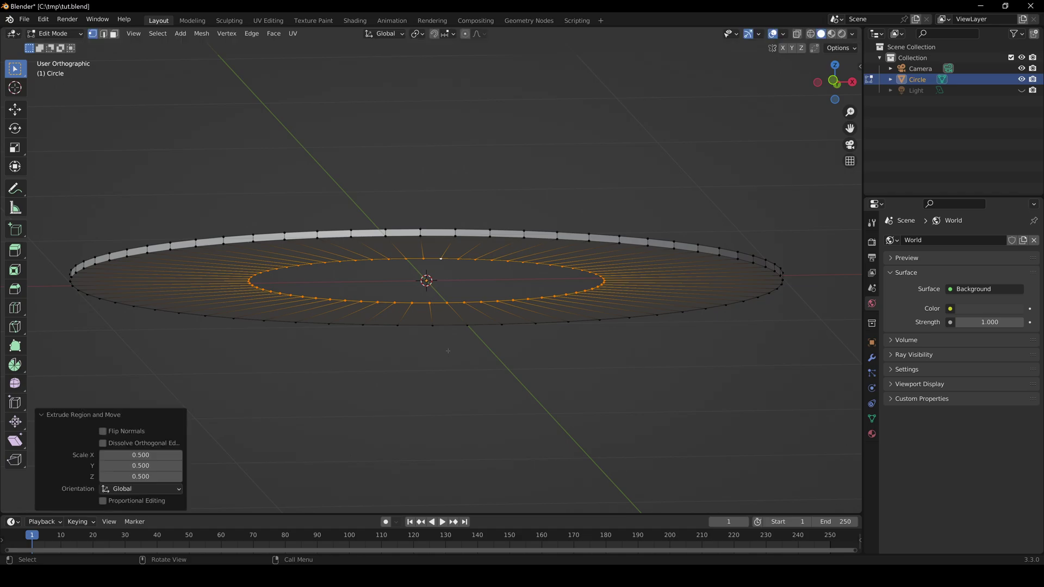
Extrude the flat ring's inner edge loop 0.02 m upward along the Z axis
shift+middle_drag(368, 363, 400, 351)
scroll(350, 229, up, 2)
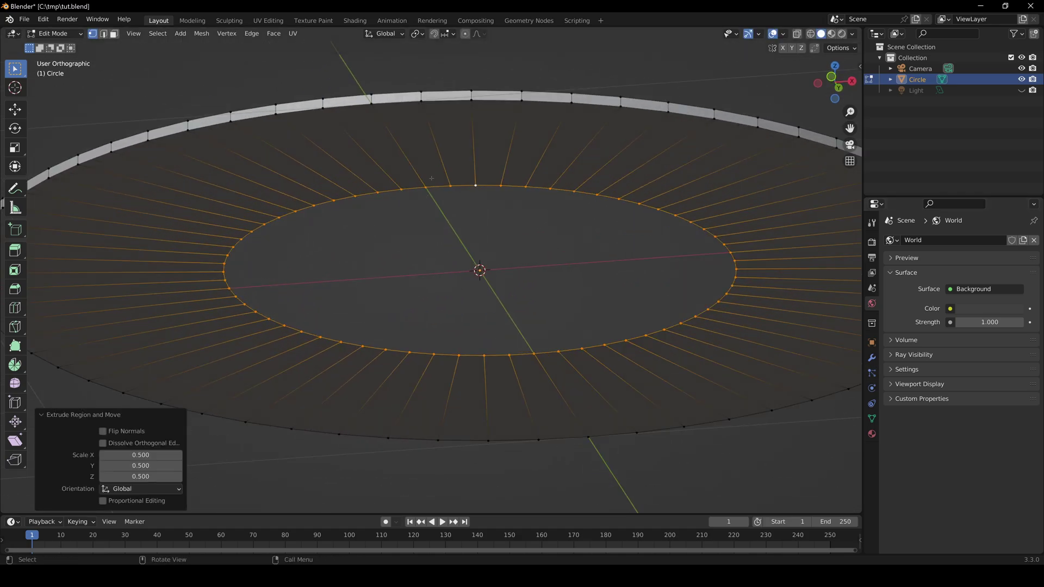
middle_drag(432, 230, 424, 288)
key(g)
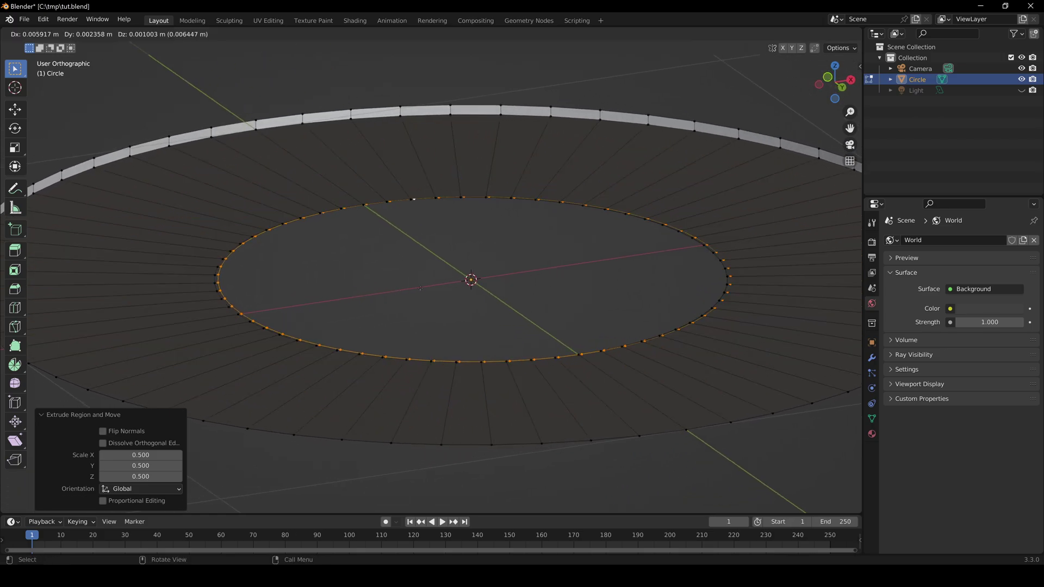
key(z)
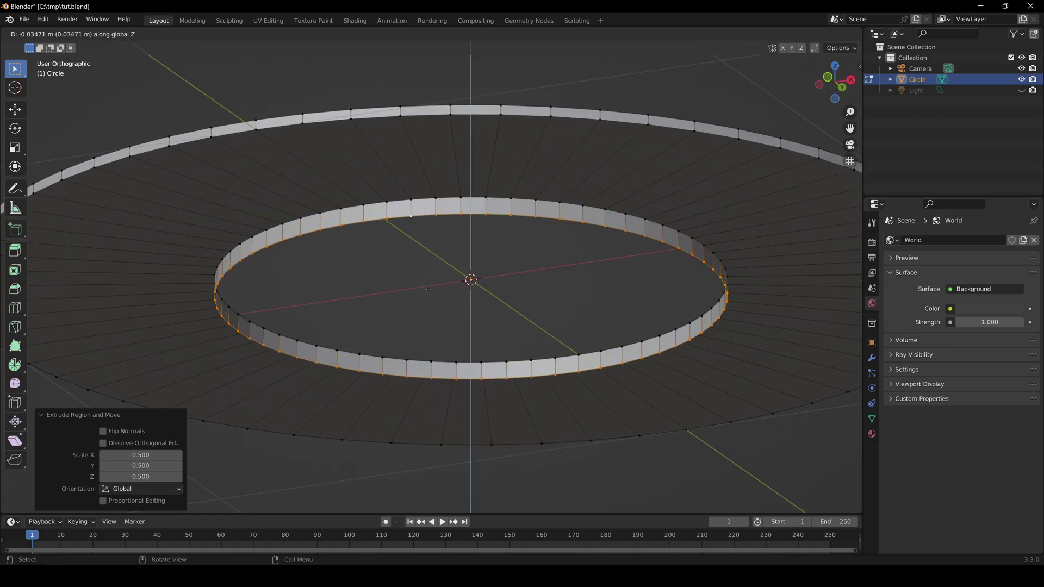
text(0.02)
key(Return)
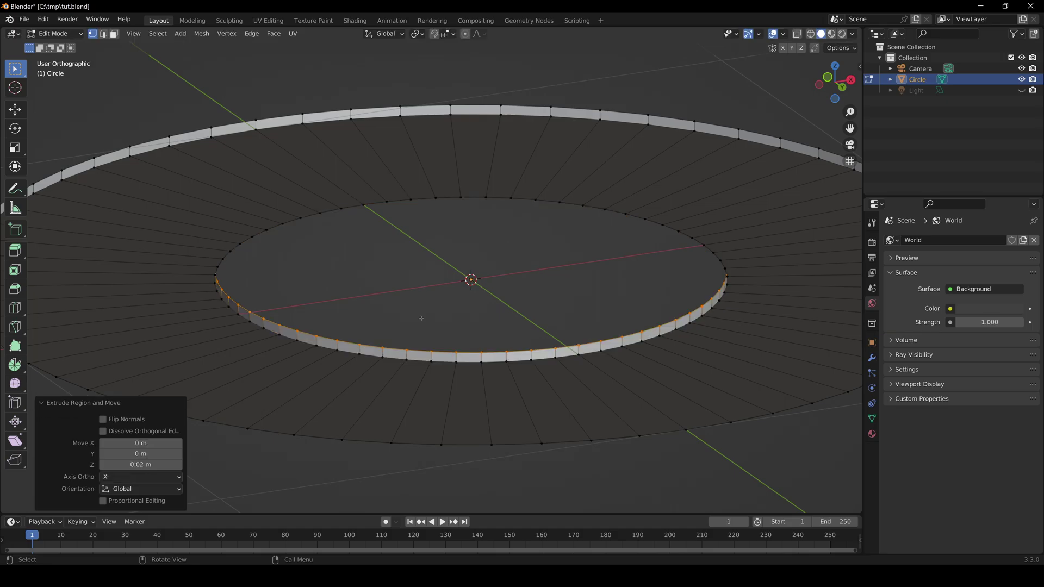
Extrude the upper edge of the inner wall slightly inward, scaling it to about 0.973
key(g)
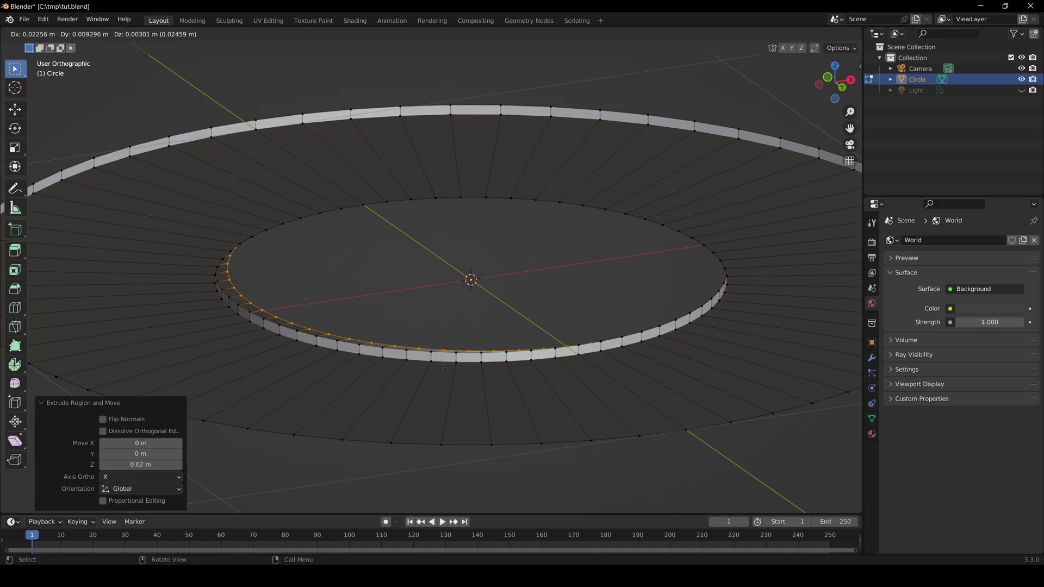
key(s)
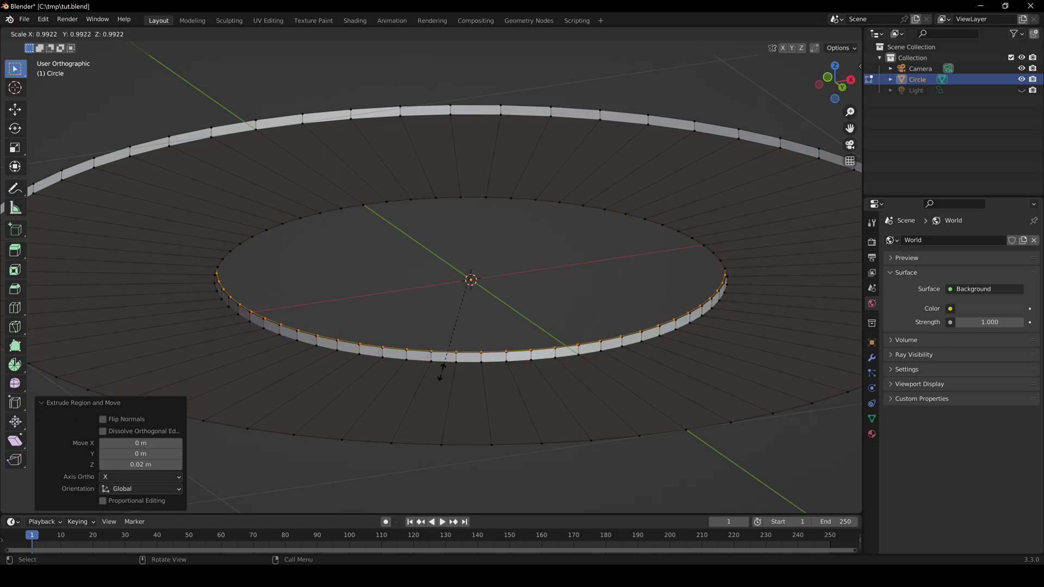
click(441, 371)
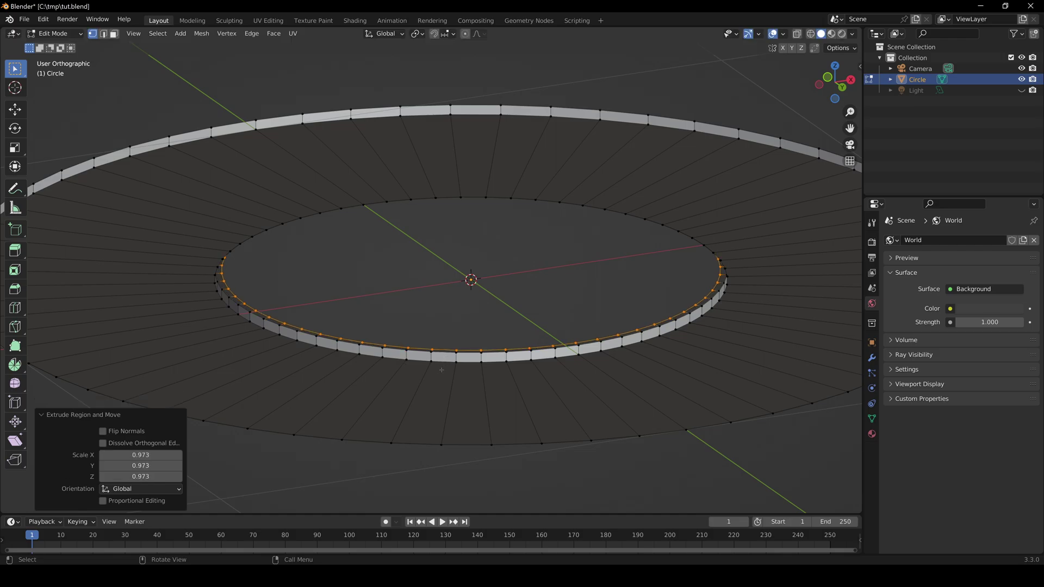
Extrude the outer wall's upper edge loop and scale it outward by 1.05 to form a lip
shift+middle_drag(287, 121, 320, 187)
alt+click(326, 185)
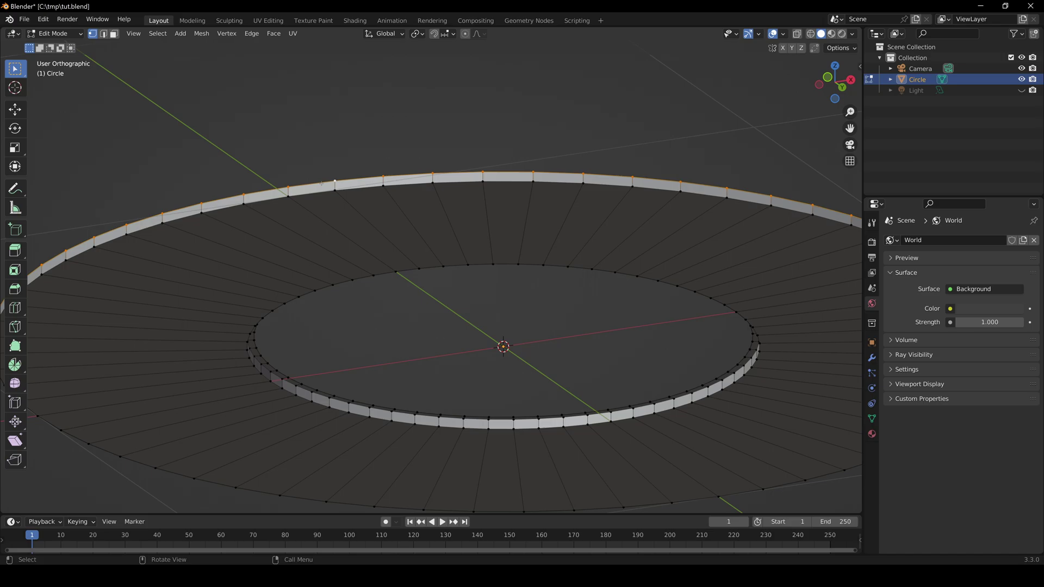
key(KP_3)
shift+middle_drag(321, 183, 790, 142)
shift+middle_drag(384, 391, 406, 372)
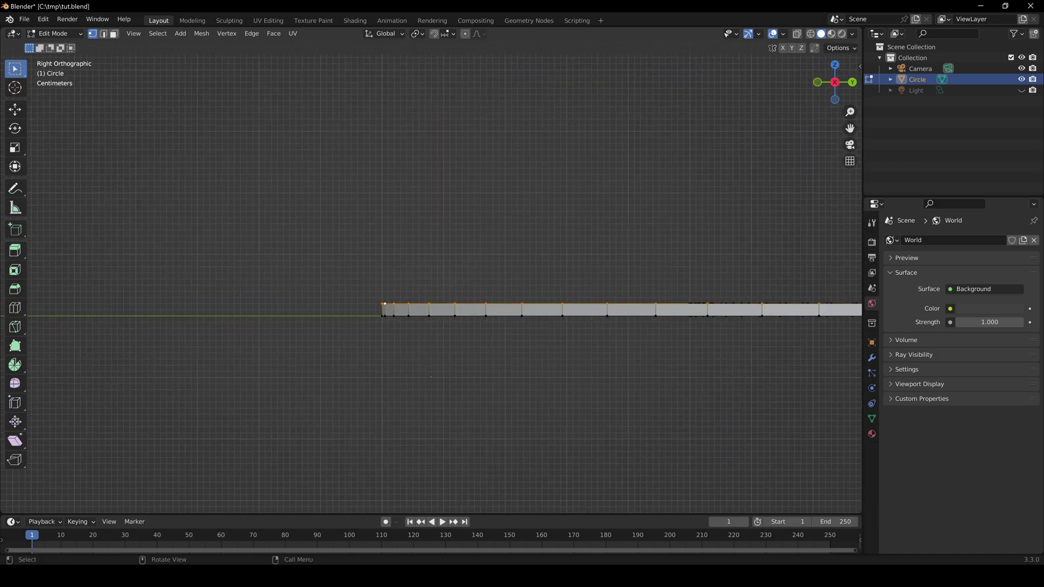
text(s1)
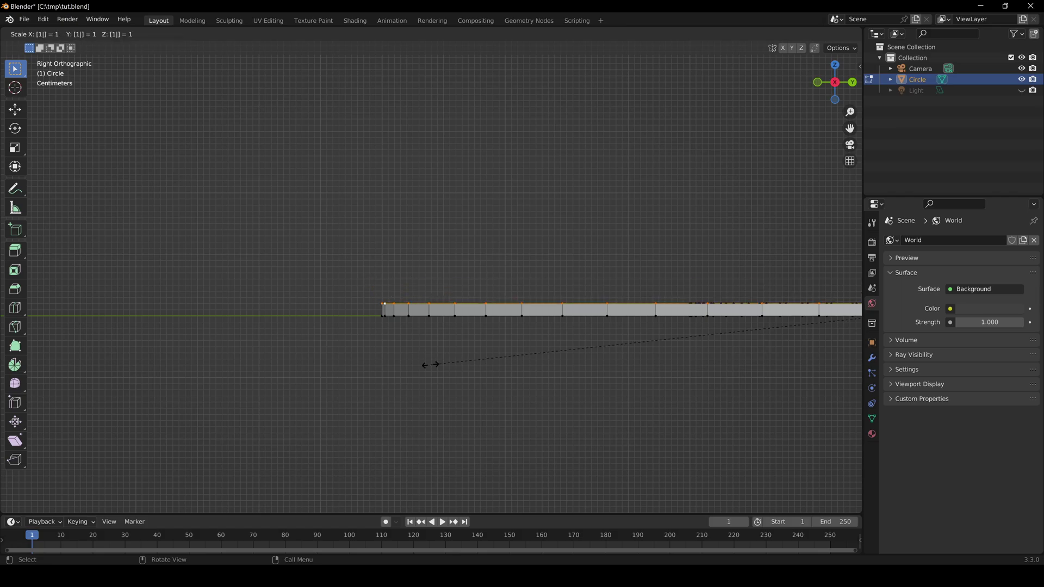
text(05)
key(Escape)
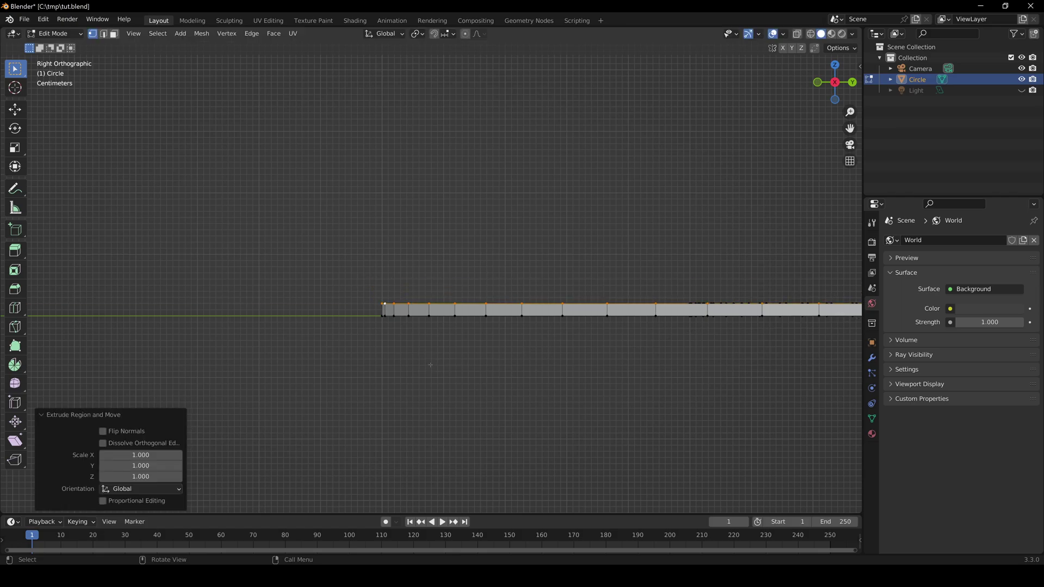
text(s1.05)
key(Return)
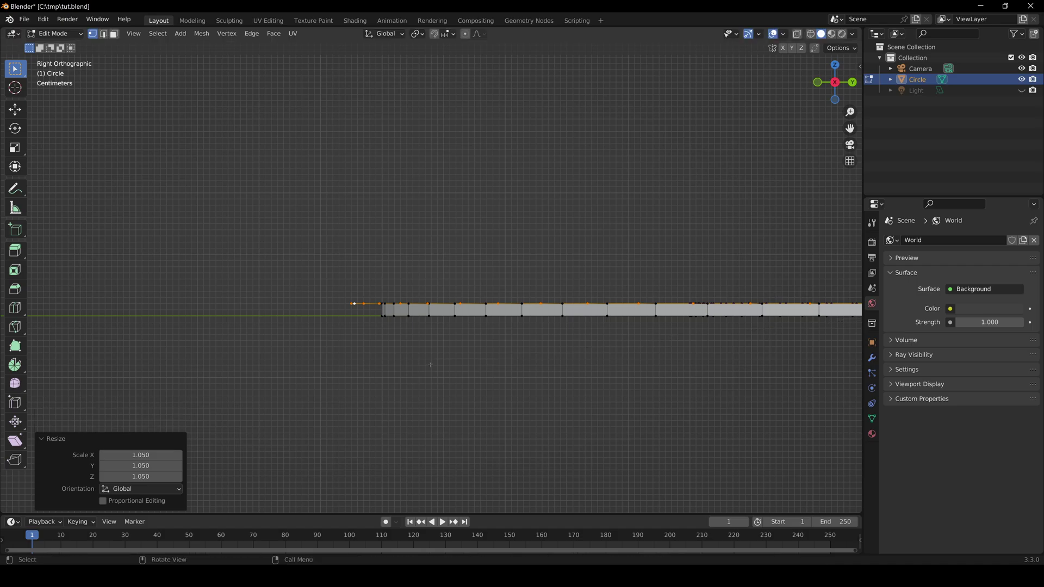
Raise the outer lip's edge loop about 0.014 m along Z and extrude it about 0.006 m further upward
key(g)
key(z)
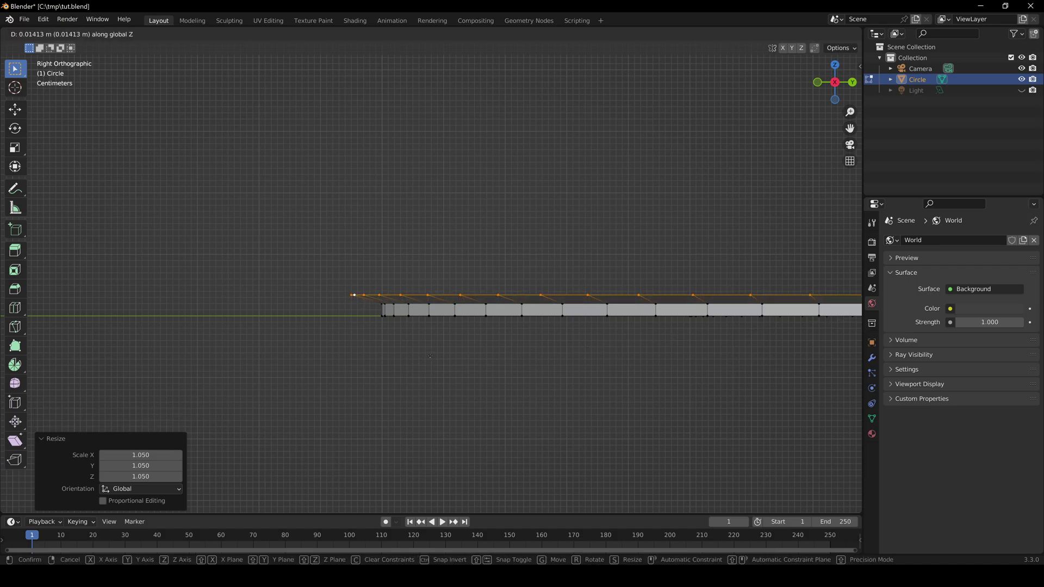
click(430, 356)
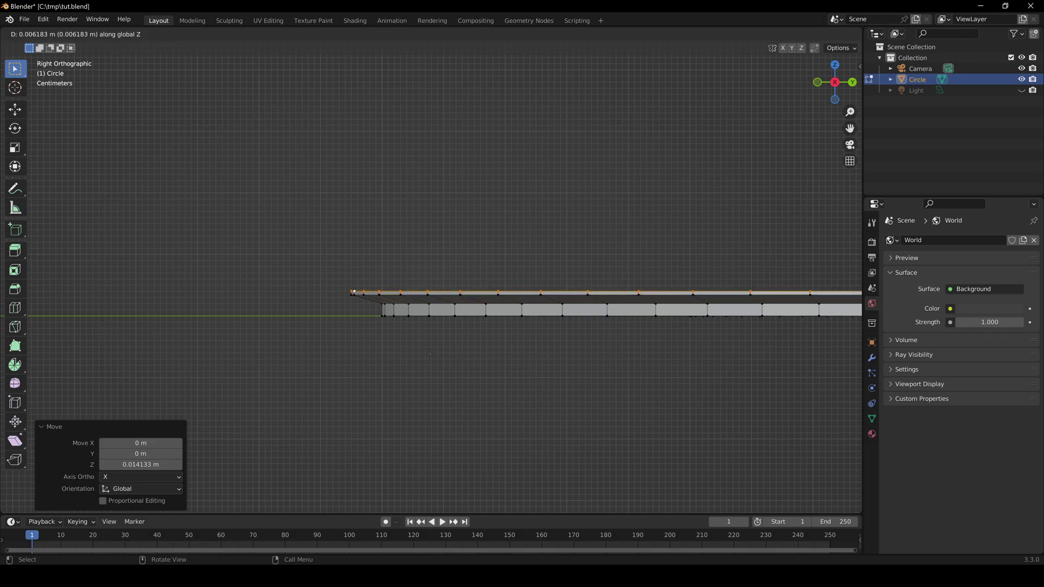
Return to Object Mode and apply Shade Smooth to the ring
key(Tab)
middle_drag(443, 361, 254, 366)
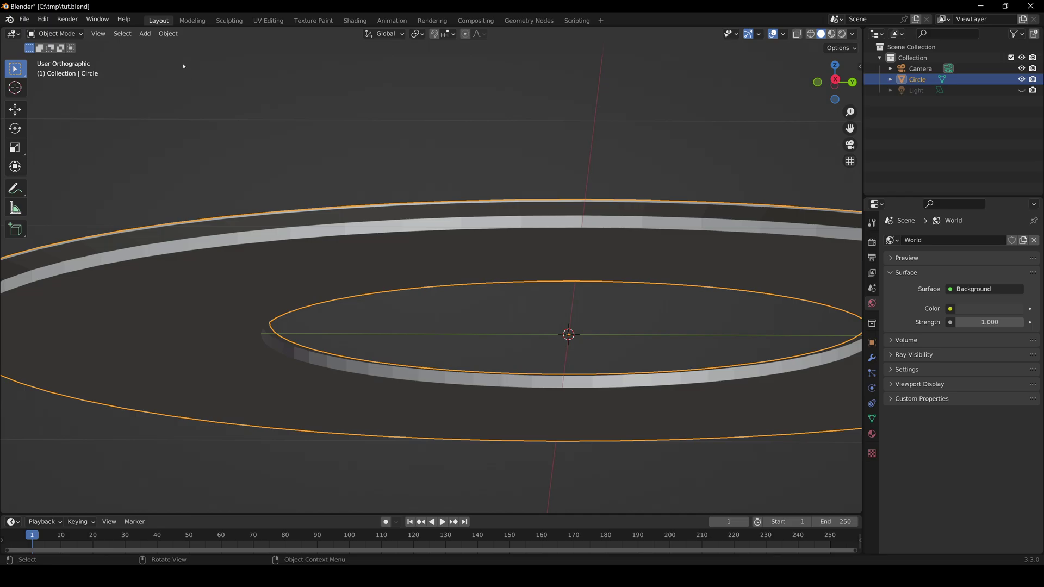
click(168, 34)
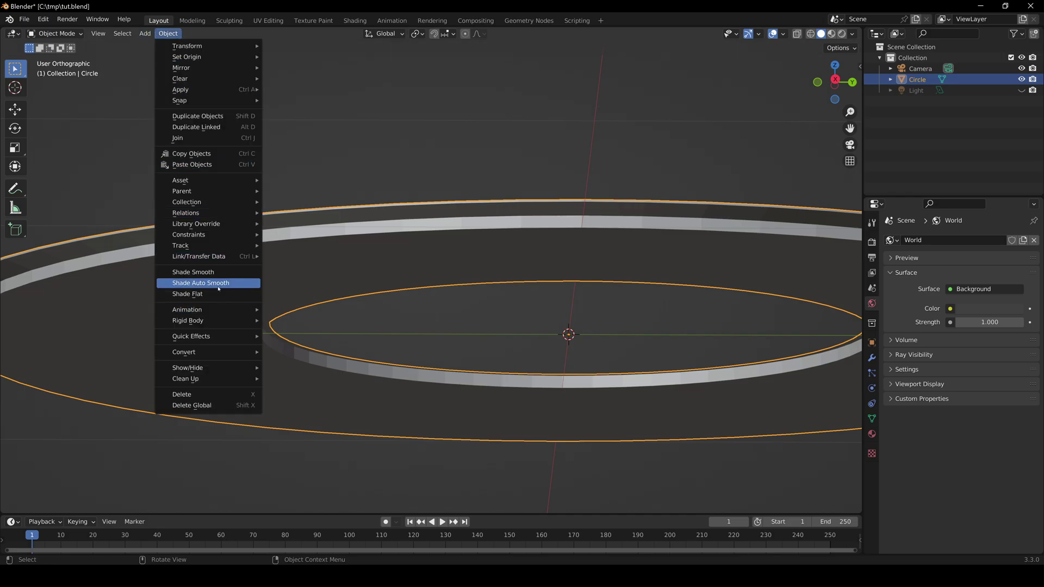
click(220, 268)
mouse_move(422, 344)
middle_down()
mouse_move(413, 350)
mouse_move(419, 243)
mouse_move(427, 354)
mouse_move(408, 321)
middle_up()
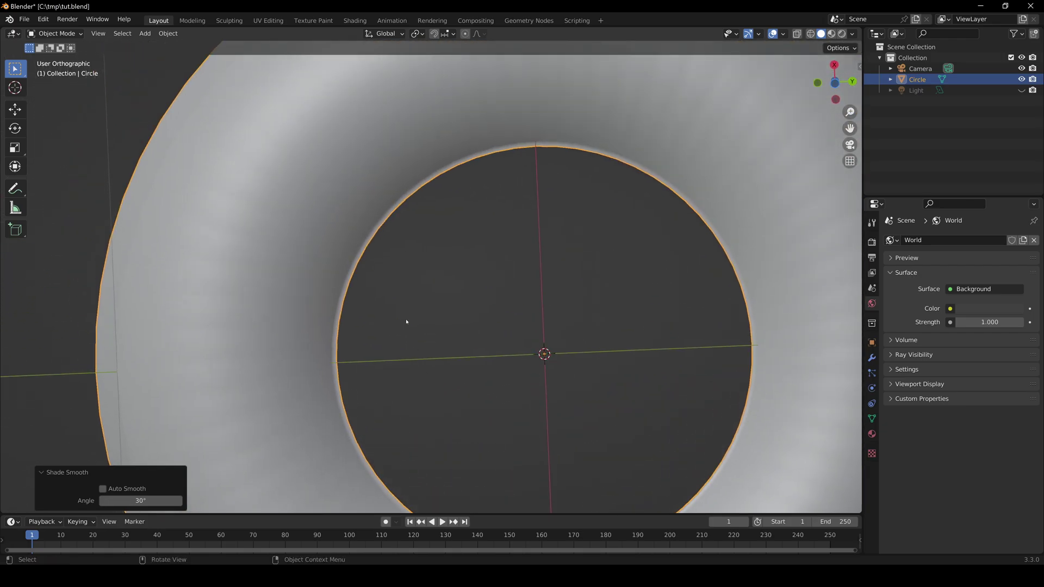
In Edit Mode, add a loop cut on the broad ring face, slid close to its inner edge at a factor of about -0.962
key(Tab)
shift+middle_drag(376, 265, 382, 324)
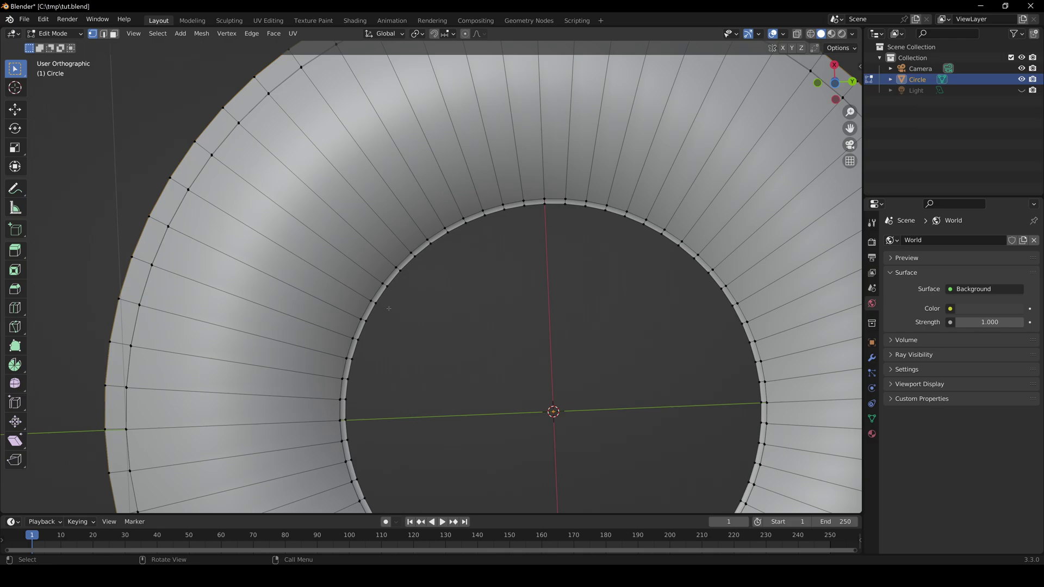
middle_drag(397, 253, 437, 335)
alt+click(425, 304)
scroll(437, 334, up, 2)
click(468, 349)
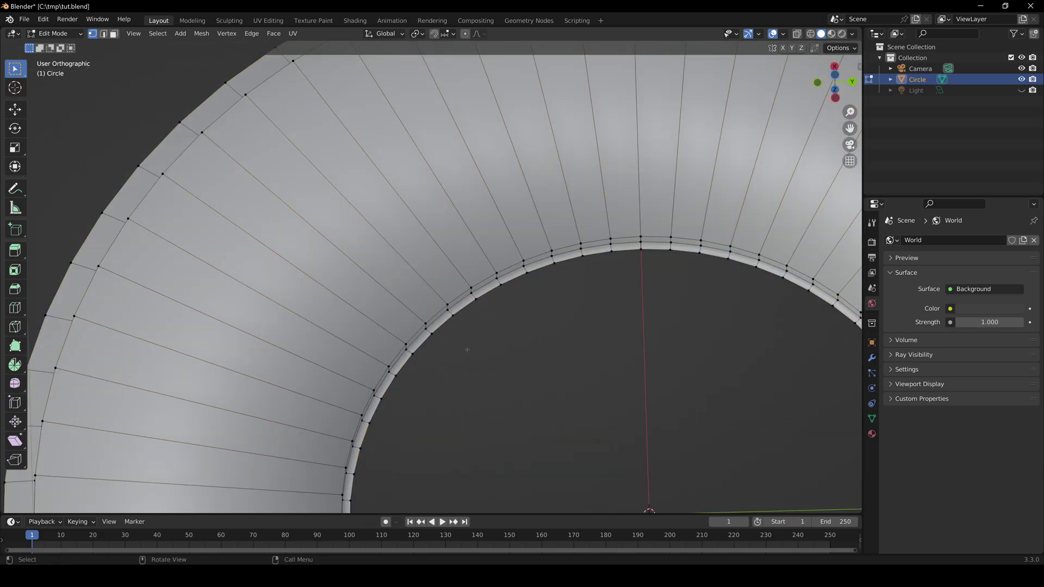
scroll(468, 350, down, 3)
key(ctrl+r)
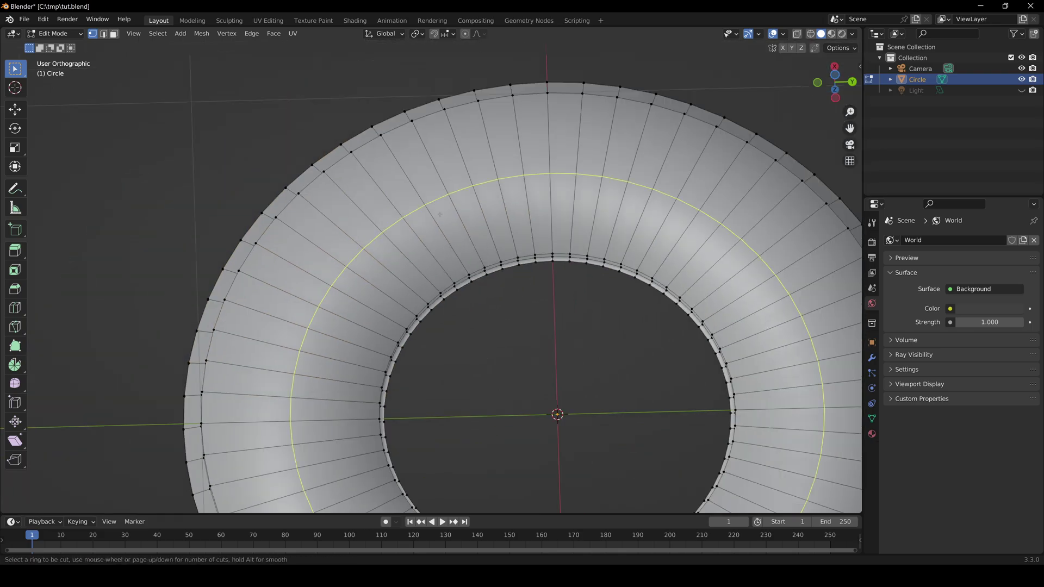
click(440, 214)
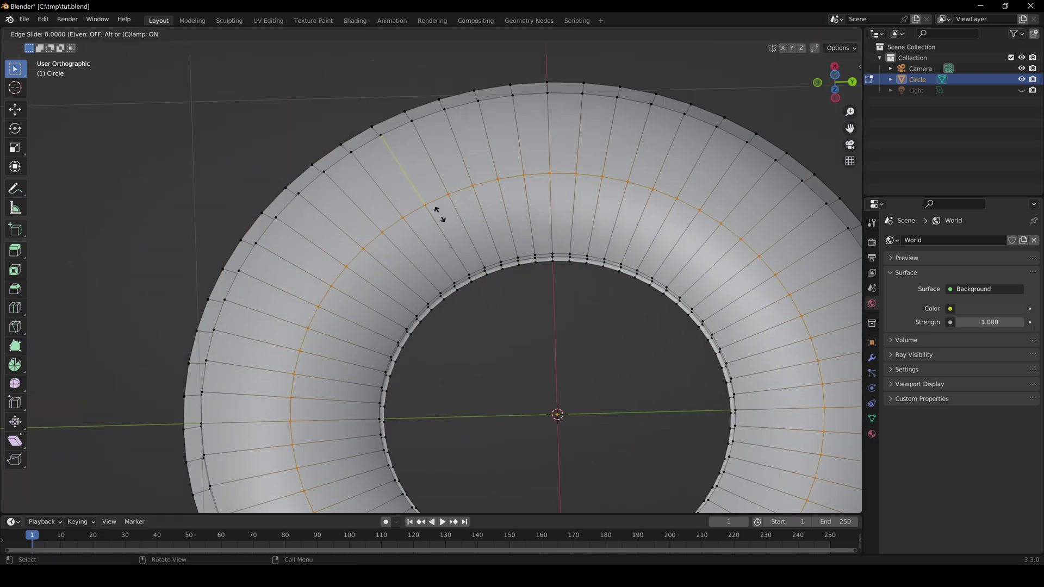
click(478, 285)
scroll(466, 354, up, 3)
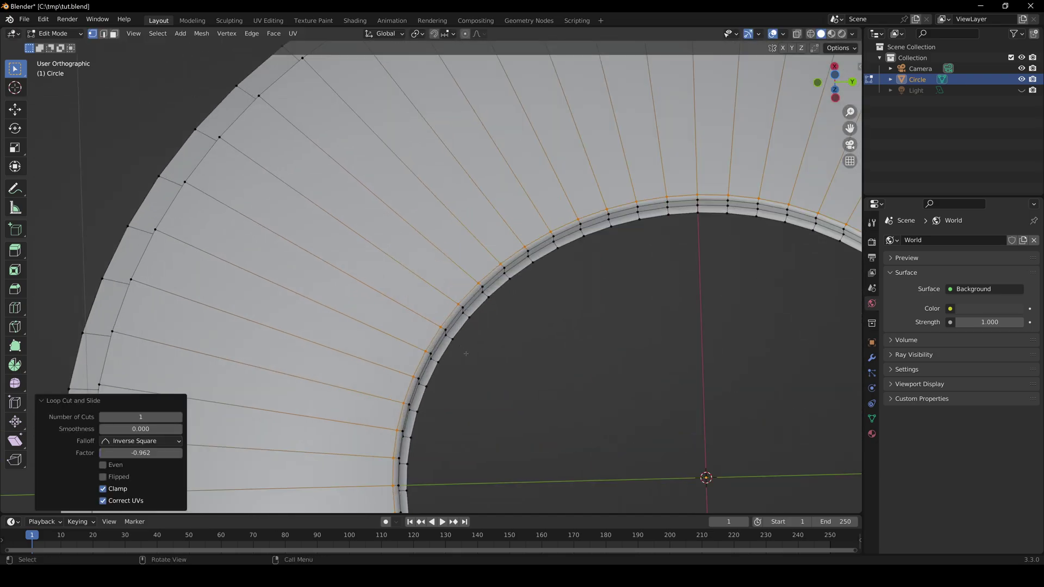
Add two loop cuts around the narrow inner wall, with slide factors of about 0.429 and -0.1
middle_drag(466, 353, 451, 326)
key(ctrl+r)
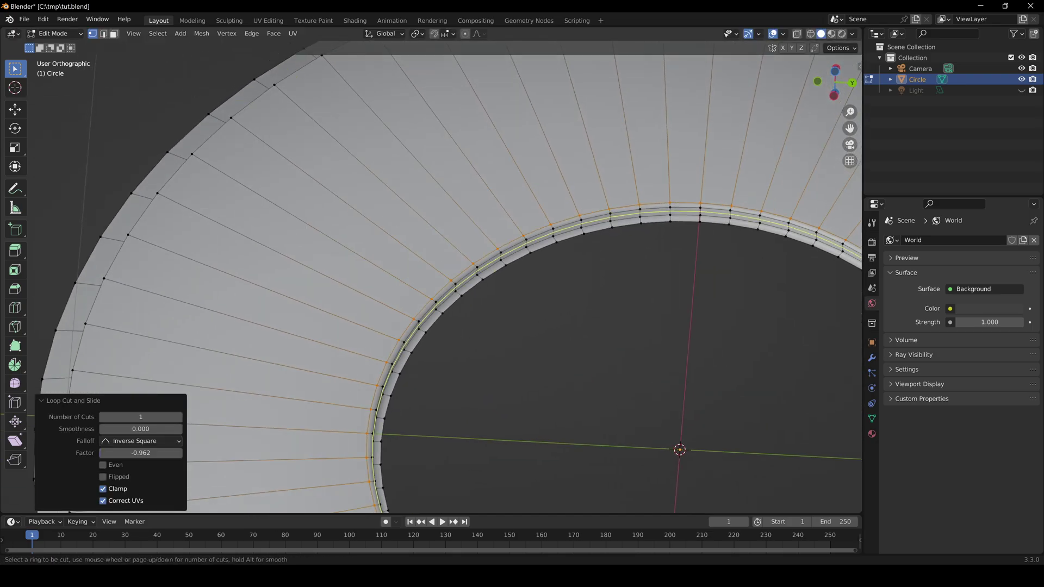
click(446, 298)
click(476, 270)
key(ctrl+r)
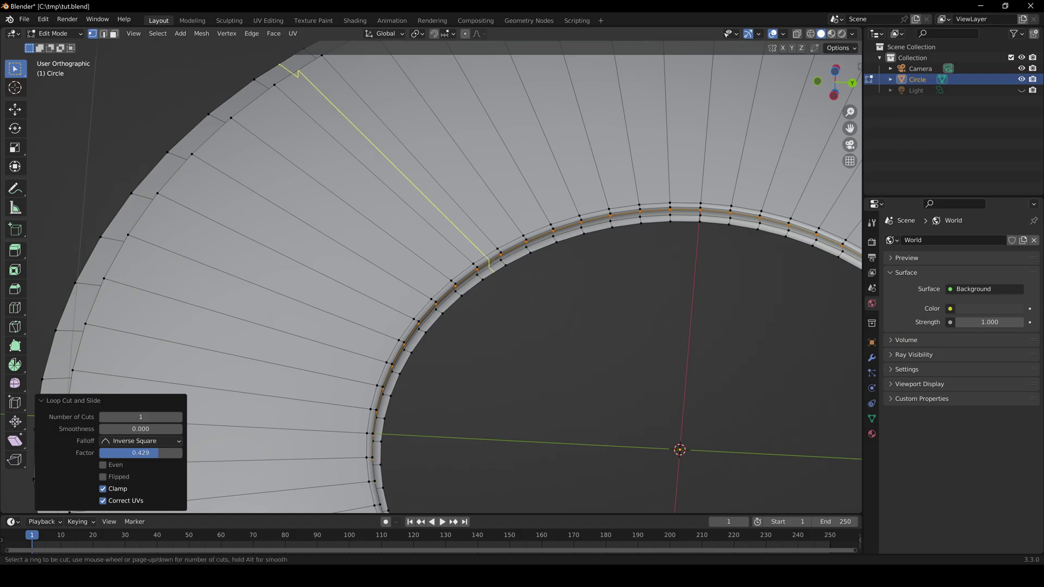
click(496, 259)
click(501, 256)
Add two more loop cuts around the lip of the inner rim, with slide factors of about 0.652 and -0.582
scroll(507, 303, up, 3)
shift+middle_drag(504, 300, 513, 331)
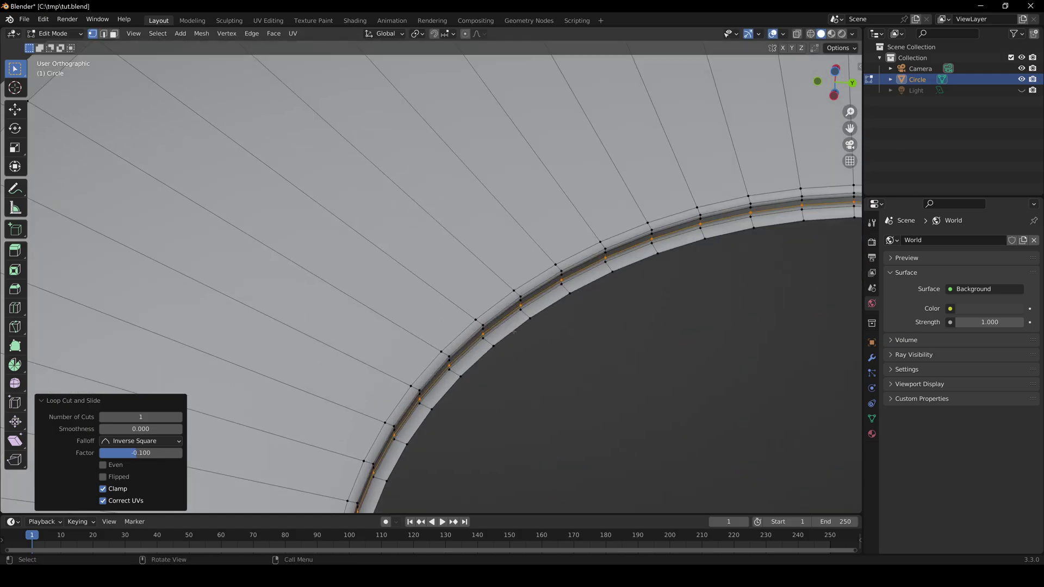
scroll(514, 332, up, 1)
key(g)
key(g)
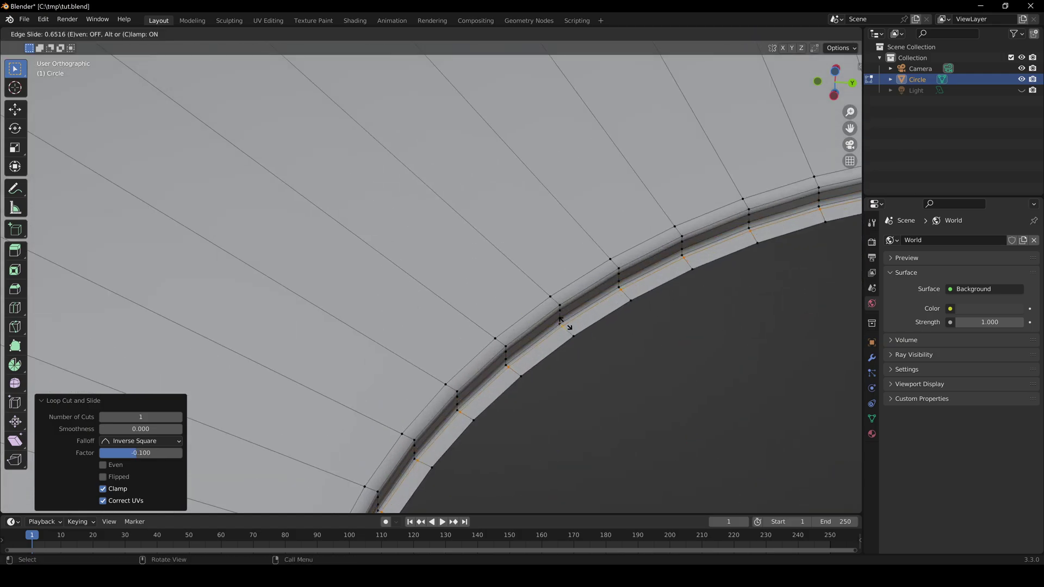
click(565, 323)
key(ctrl+r)
click(567, 330)
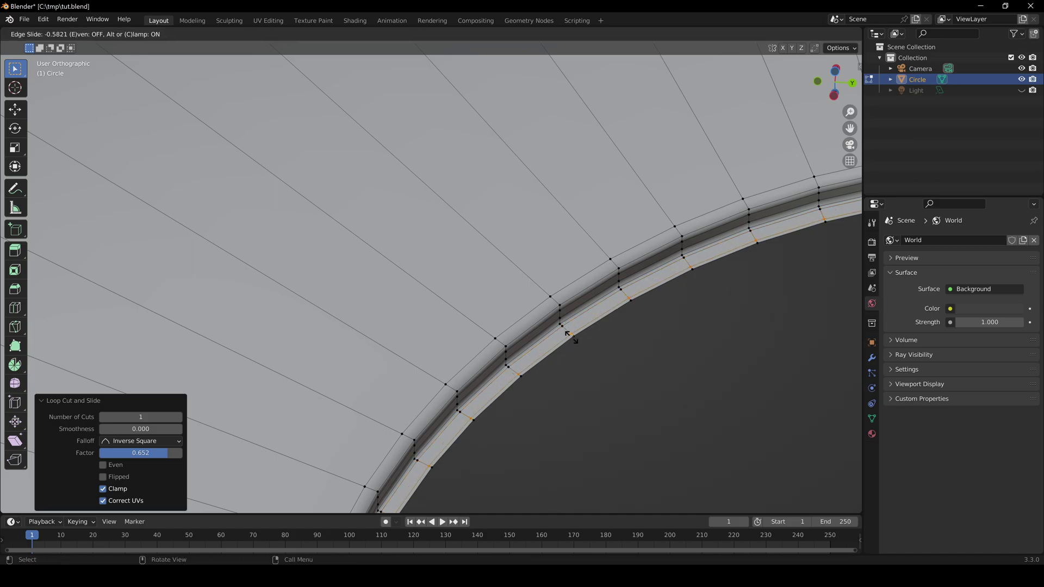
click(571, 337)
scroll(569, 350, down, 8)
shift+middle_drag(569, 350, 615, 370)
middle_drag(615, 370, 671, 330)
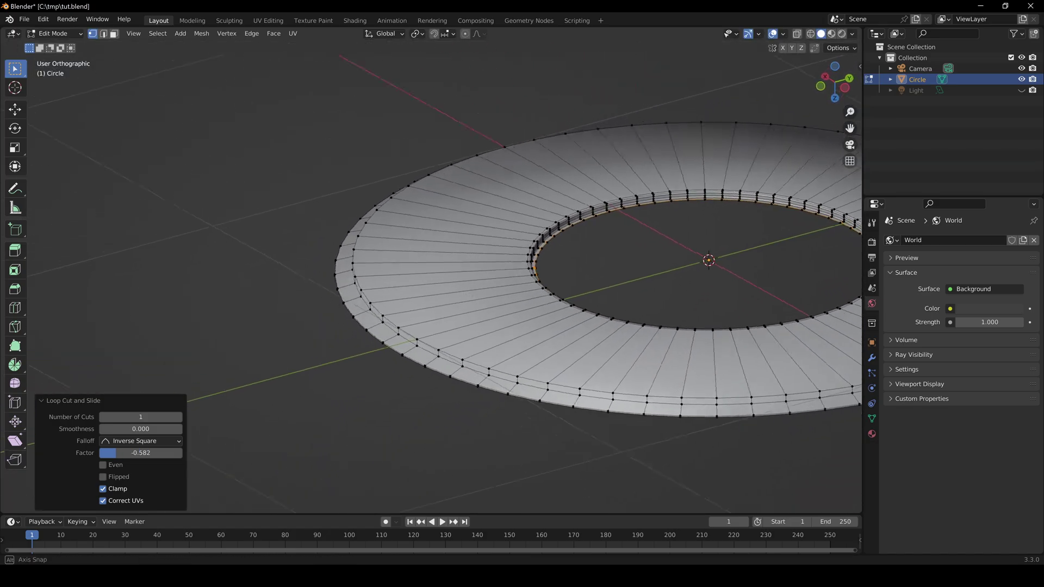
Add a loop cut on the broad ring face, slid close to its outer edge at a factor of about 0.980
middle_drag(472, 297, 474, 291)
mouse_move(474, 291)
shift+middle_down()
mouse_move(485, 271)
mouse_move(487, 284)
shift+middle_up()
scroll(419, 348, up, 3)
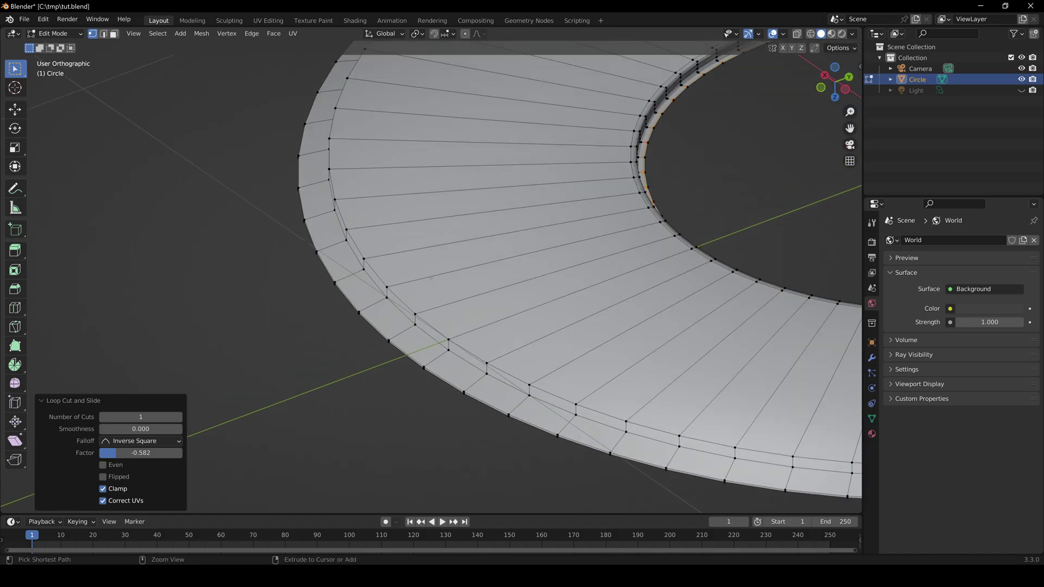
key(ctrl+r)
click(384, 296)
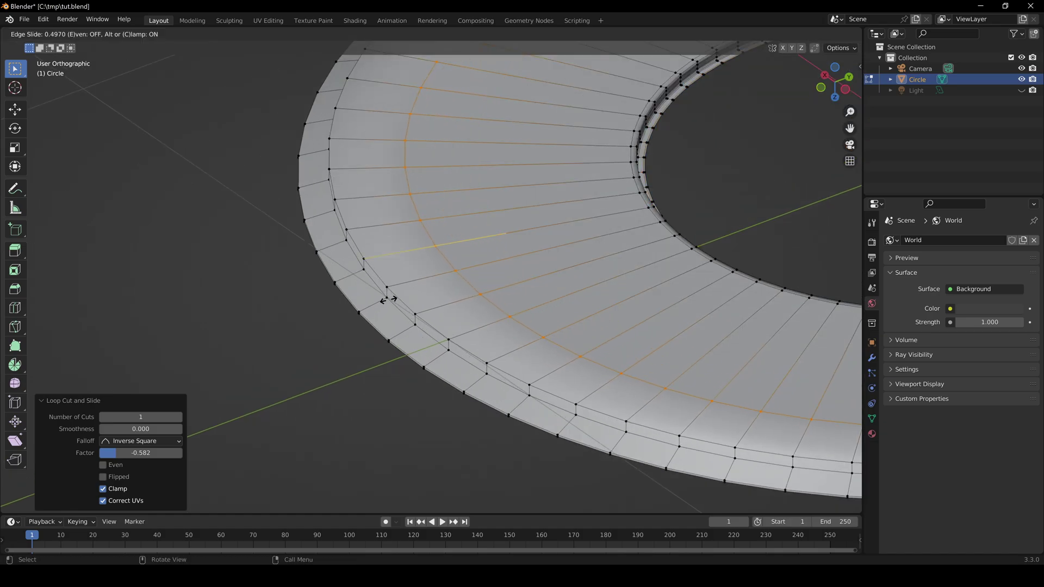
click(326, 330)
Add two loop cuts around the narrow outer wall, with slide factors of about 0.350 and -0.357
key(ctrl+r)
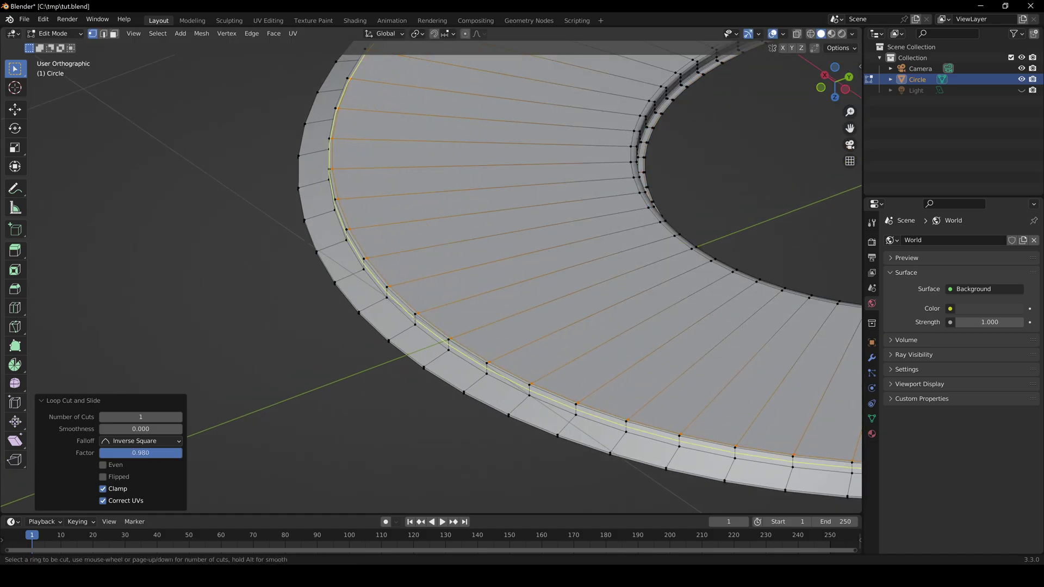
click(415, 320)
click(415, 318)
key(ctrl+r)
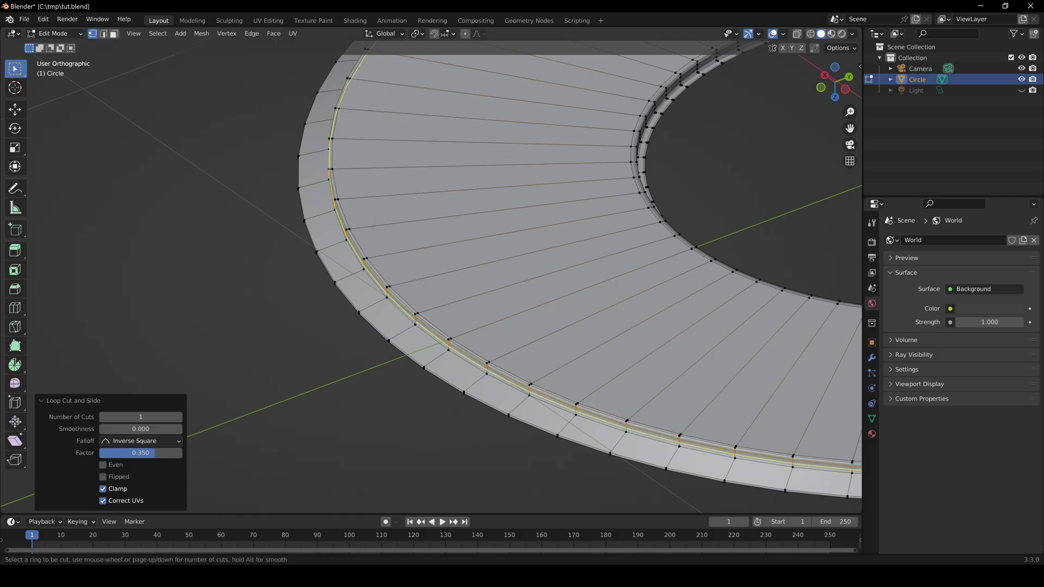
click(415, 321)
click(415, 322)
Add a loop cut on the sloped outer rim, slid toward the narrow wall at a factor of about 0.848
key(ctrl+r)
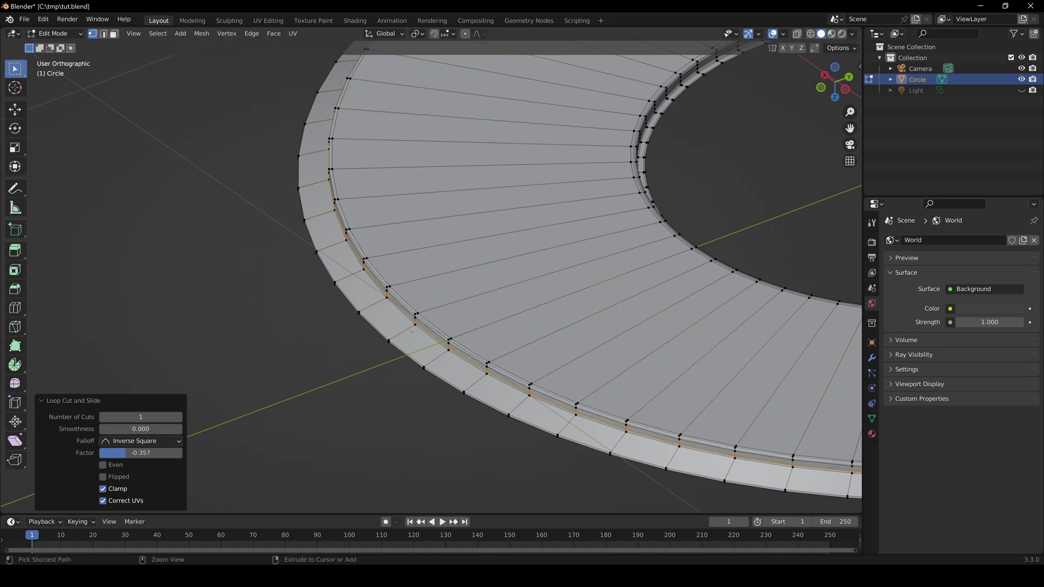
click(412, 328)
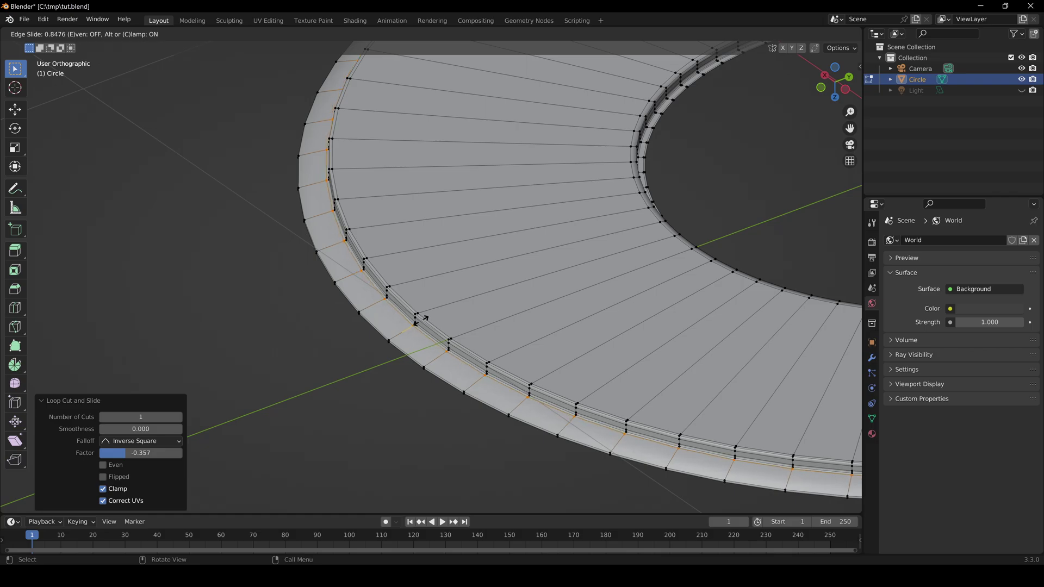
click(419, 320)
Return to Object Mode and examine the smooth shading around the ring's outer and inner rims
key(Tab)
scroll(662, 311, down, 5)
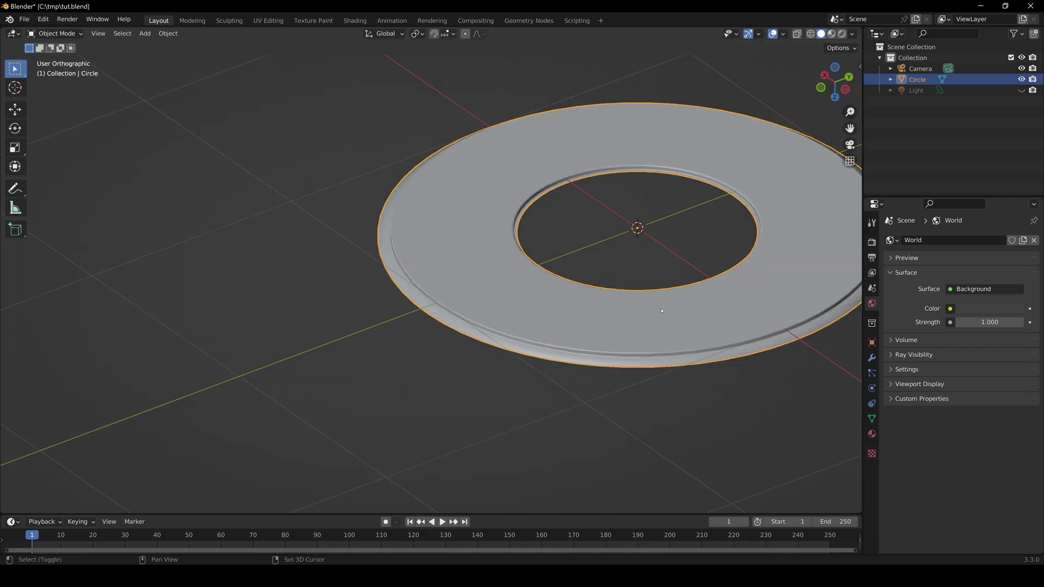
middle_drag(661, 311, 557, 364)
scroll(557, 364, up, 3)
scroll(543, 289, up, 2)
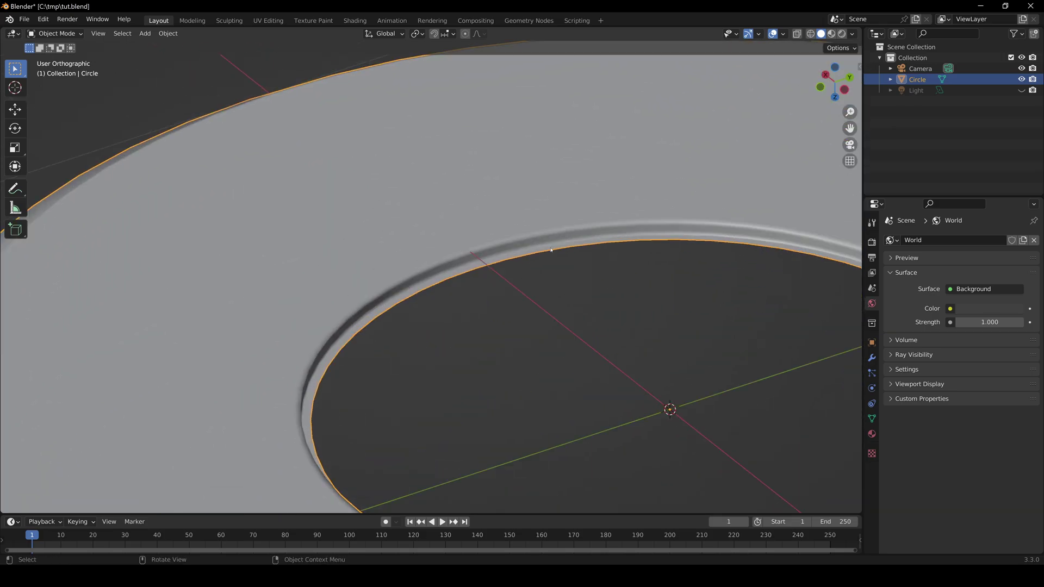
scroll(546, 272, down, 4)
From the front view in Edit Mode, duplicate the whole ring in place and mirror the copy across the global Z axis
key(KP_1)
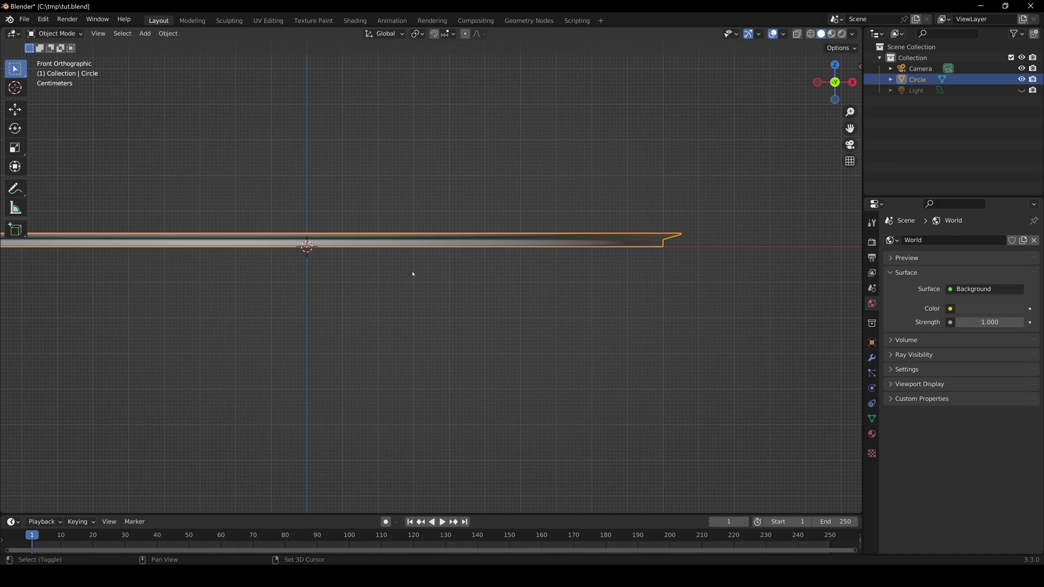
shift+middle_drag(414, 275, 534, 329)
key(Tab)
scroll(444, 370, down, 2)
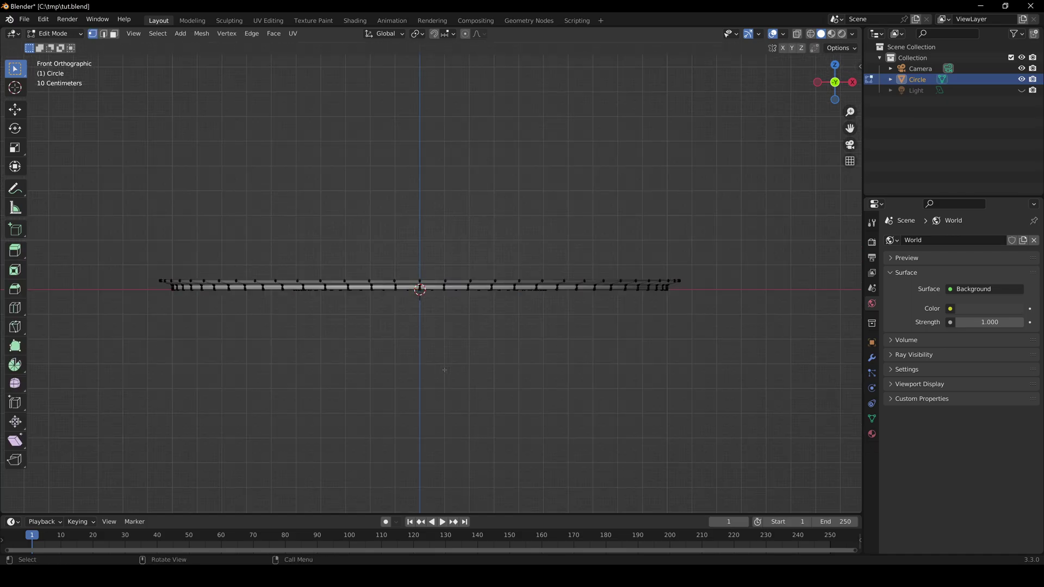
key(a)
key(shift+d)
key(Escape)
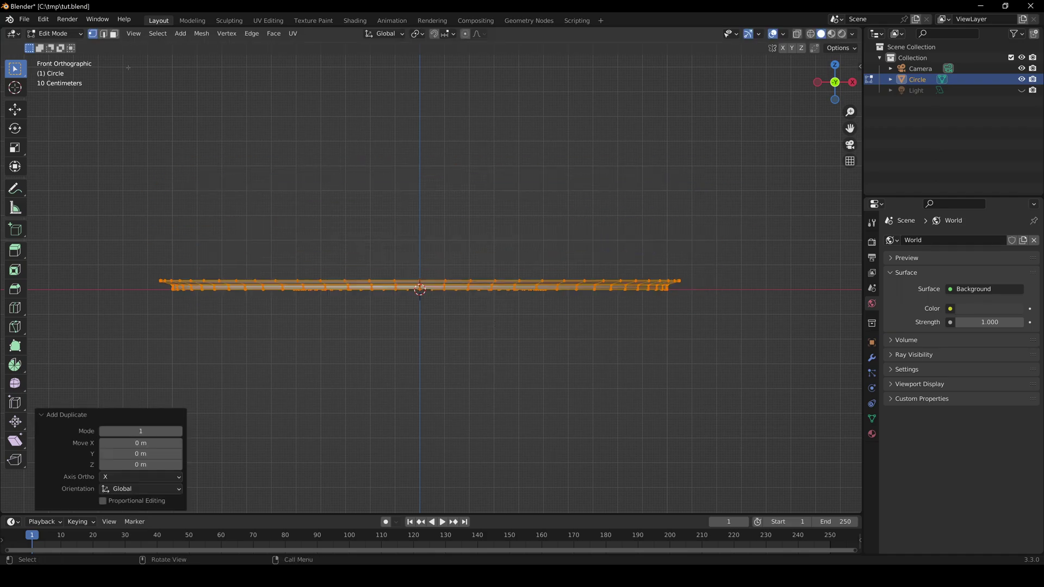
click(201, 33)
mouse_move(240, 57)
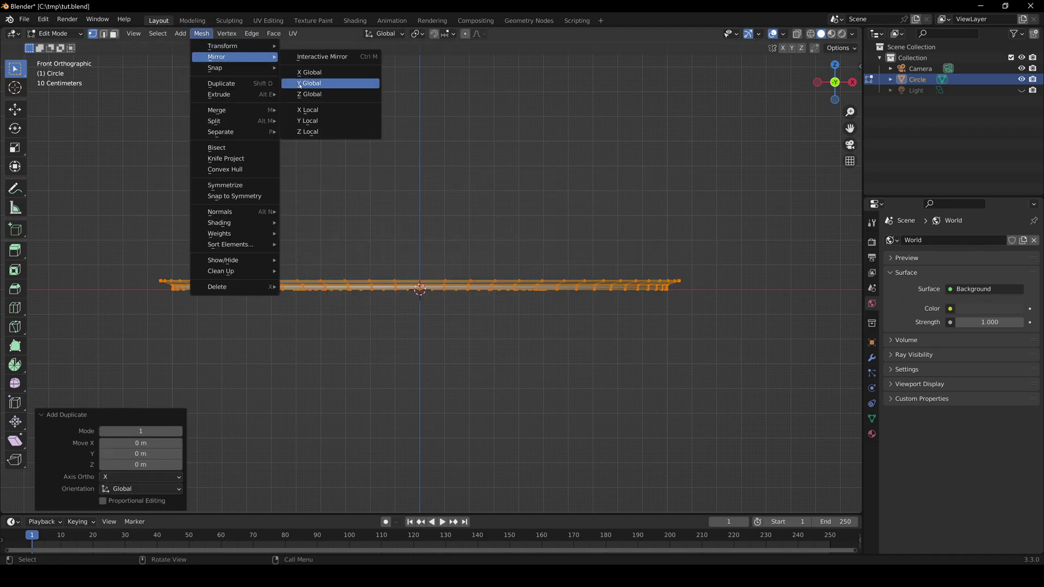
click(334, 95)
Move the mirrored ring copy up 0.9 m along the Z axis
scroll(500, 360, down, 3)
key(g)
key(z)
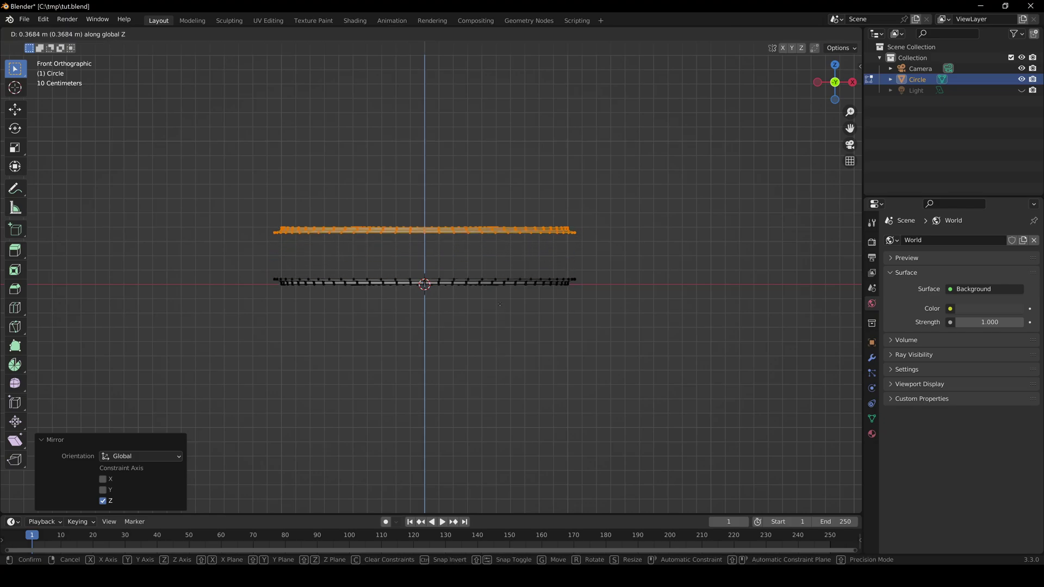
click(500, 228)
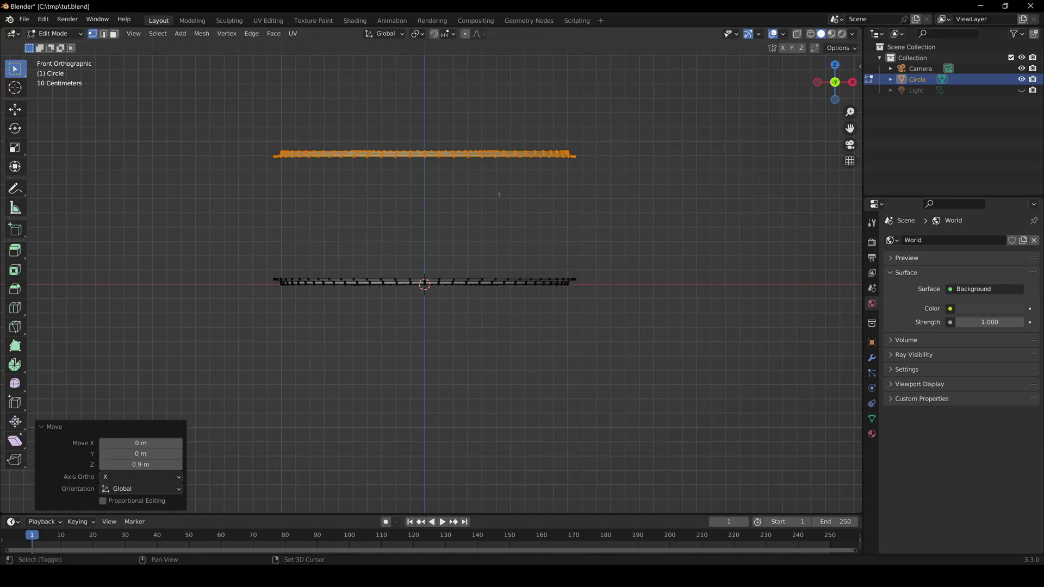
Select the outermost edge loops of the upper and lower rings and connect them with Bridge Edge Loops
middle_drag(500, 229, 461, 290)
scroll(494, 245, up, 2)
key(a)
key(a)
scroll(461, 289, up, 1)
scroll(461, 290, up, 2)
alt+click(428, 198)
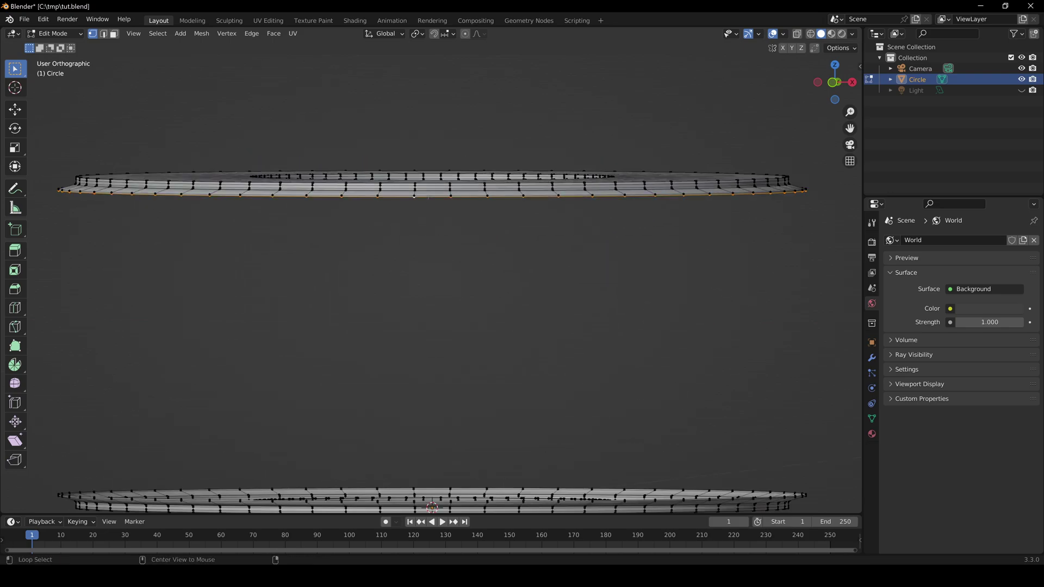
shift+middle_drag(446, 385, 463, 306)
alt+shift+click(456, 409)
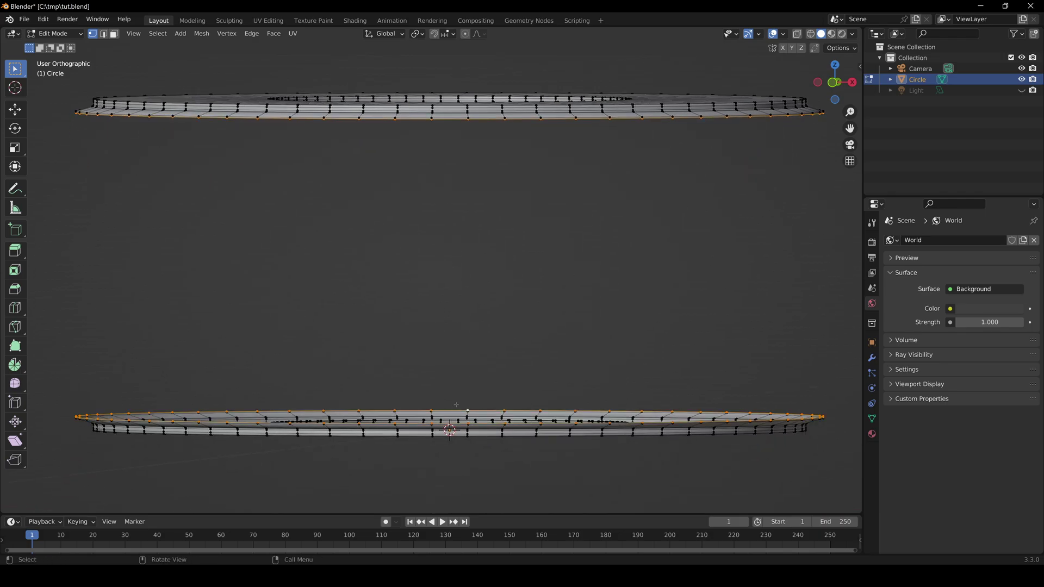
middle_drag(456, 405, 459, 396)
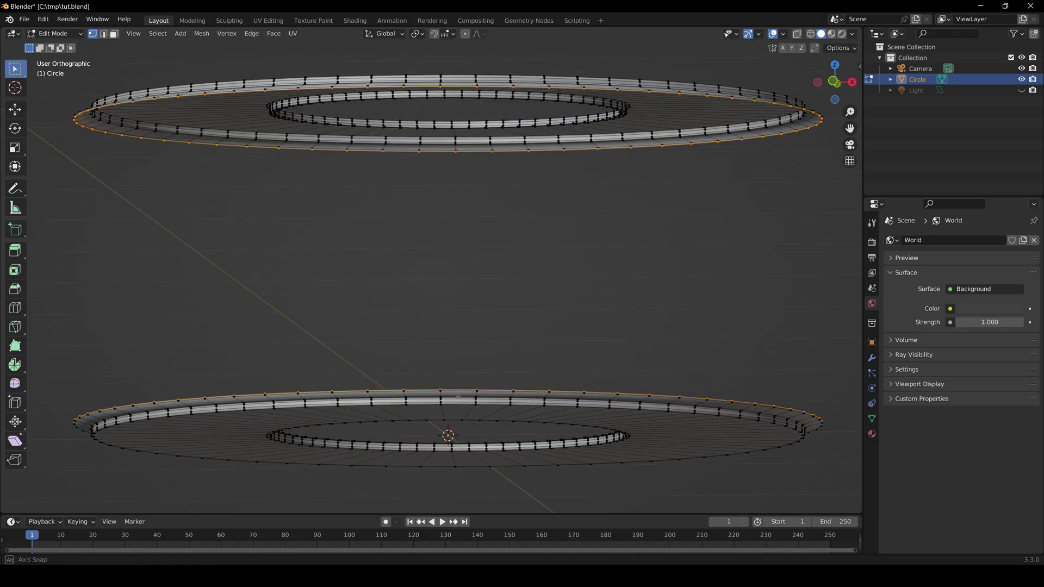
click(252, 33)
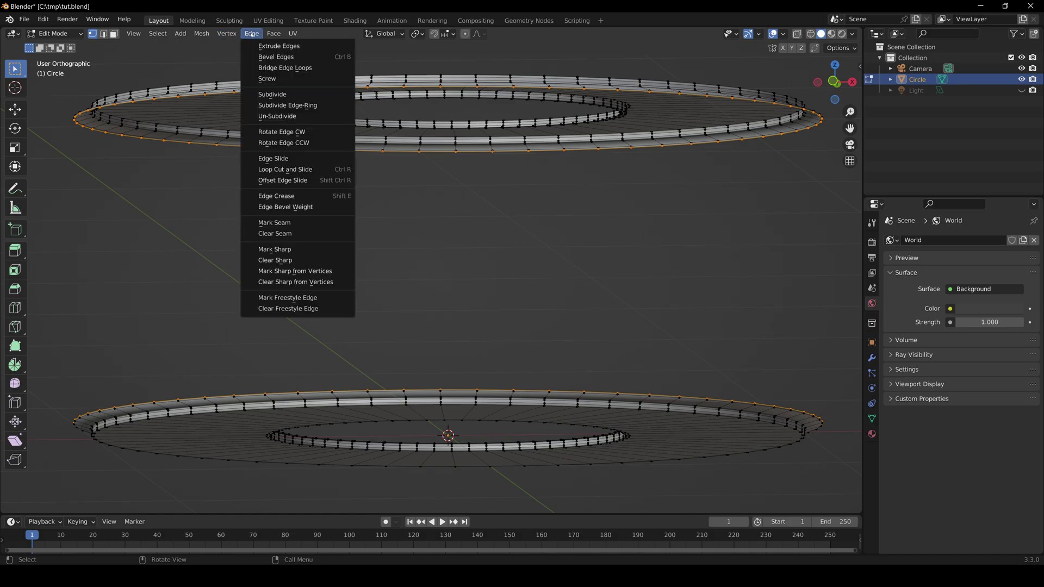
click(285, 67)
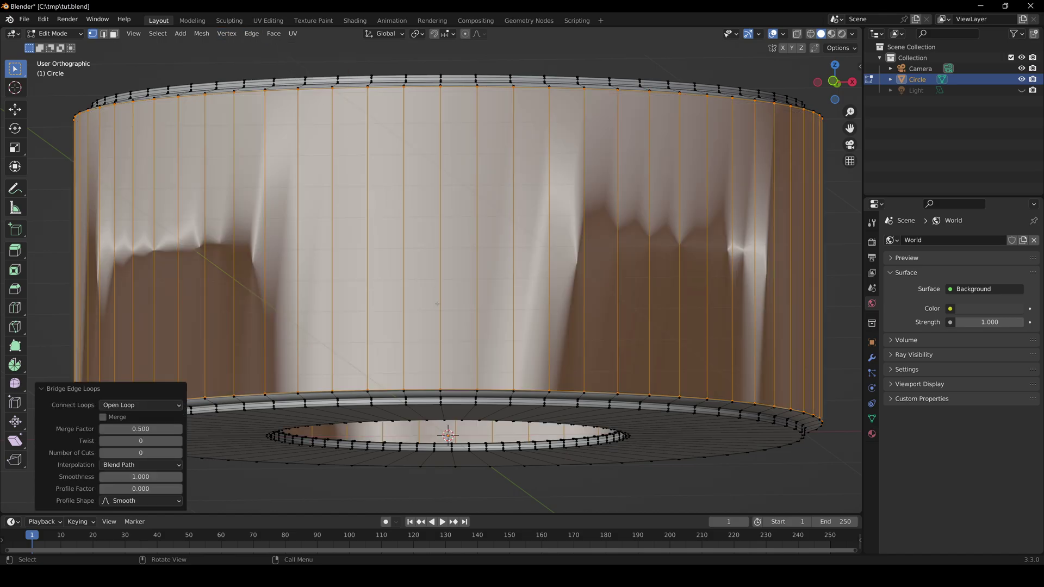
Select the entire mesh and recalculate its normals to face outside
key(a)
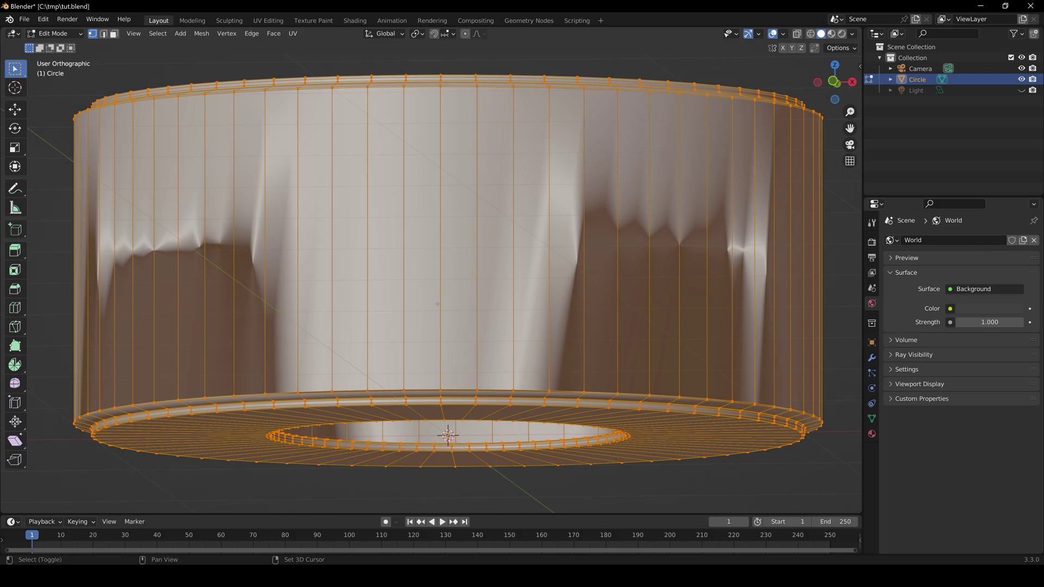
key(shift+n)
middle_drag(437, 304, 447, 223)
scroll(447, 224, up, 5)
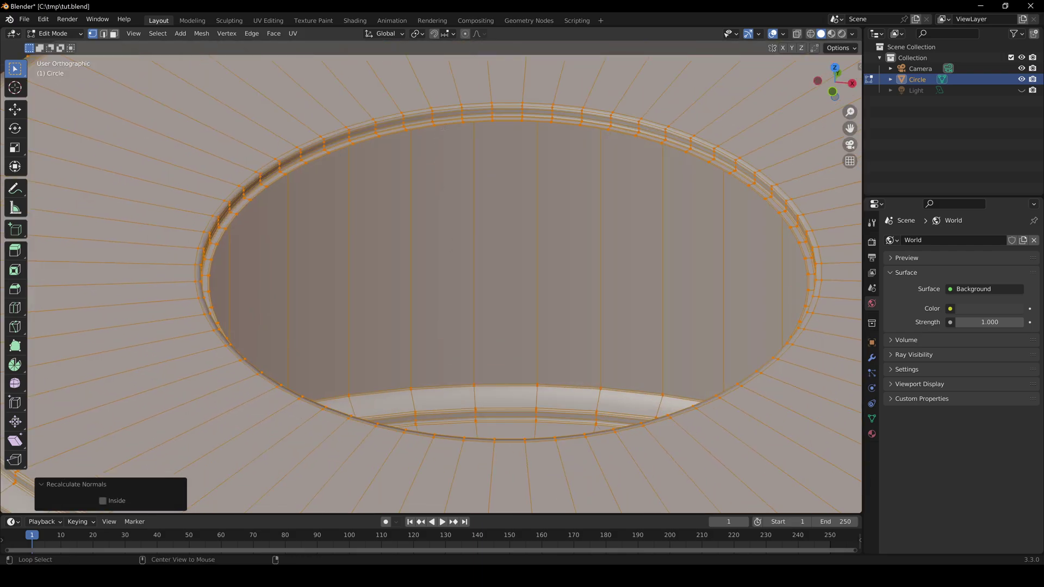
Bridge the innermost edge loops of the upper and lower rings to close the hole's wall, and clear the selection
alt+click(443, 126)
middle_drag(443, 126, 483, 295)
key(alt+a)
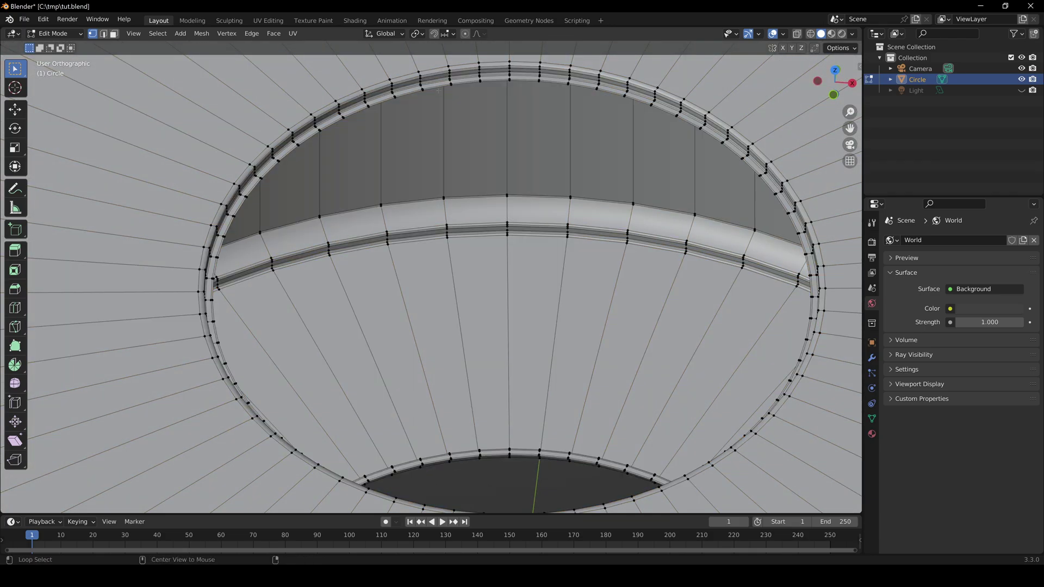
alt+click(437, 87)
middle_drag(473, 327, 477, 352)
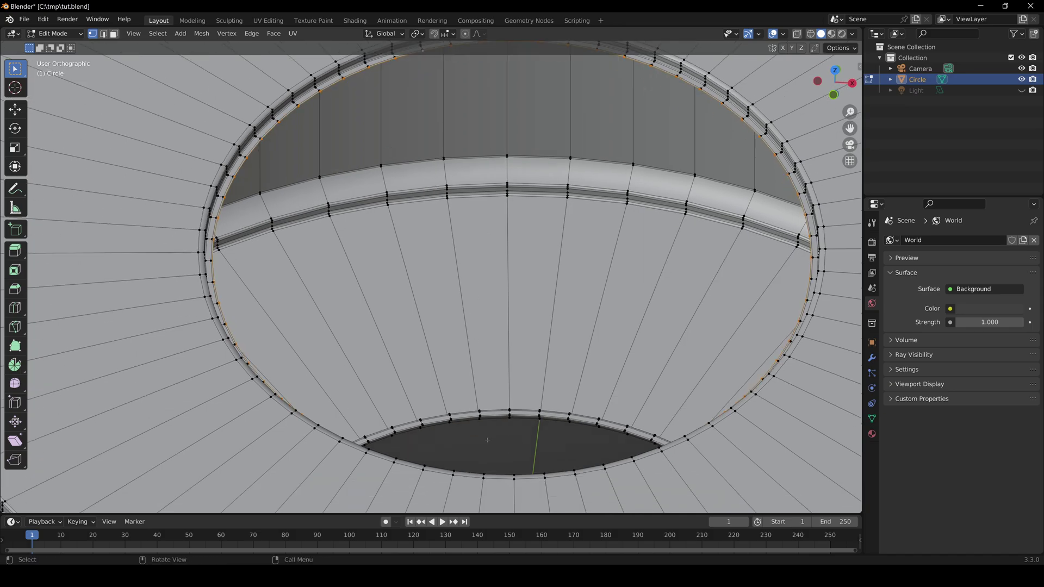
middle_drag(487, 440, 480, 351)
scroll(483, 446, up, 3)
middle_drag(480, 351, 482, 369)
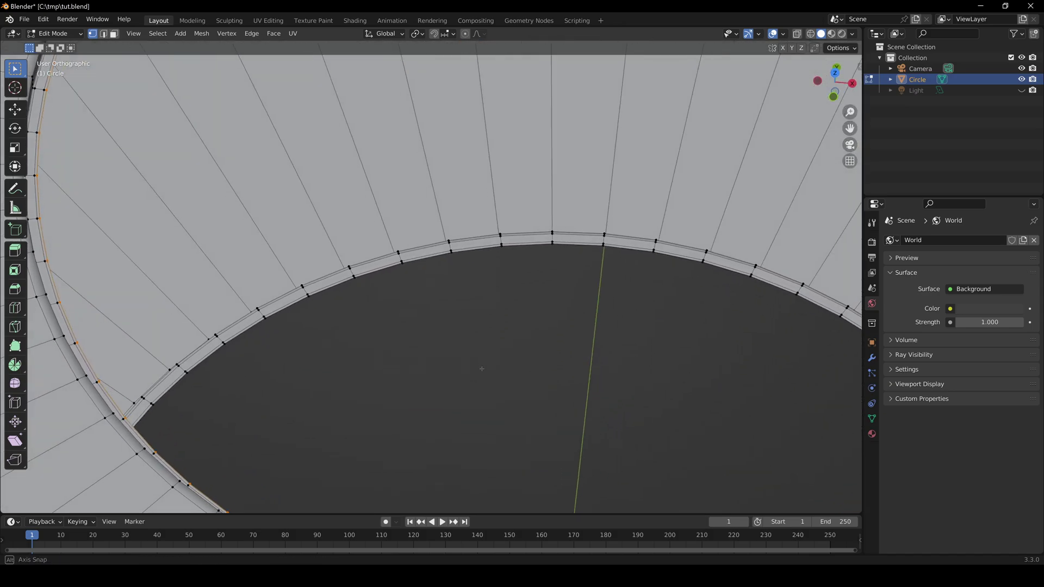
alt+shift+click(421, 260)
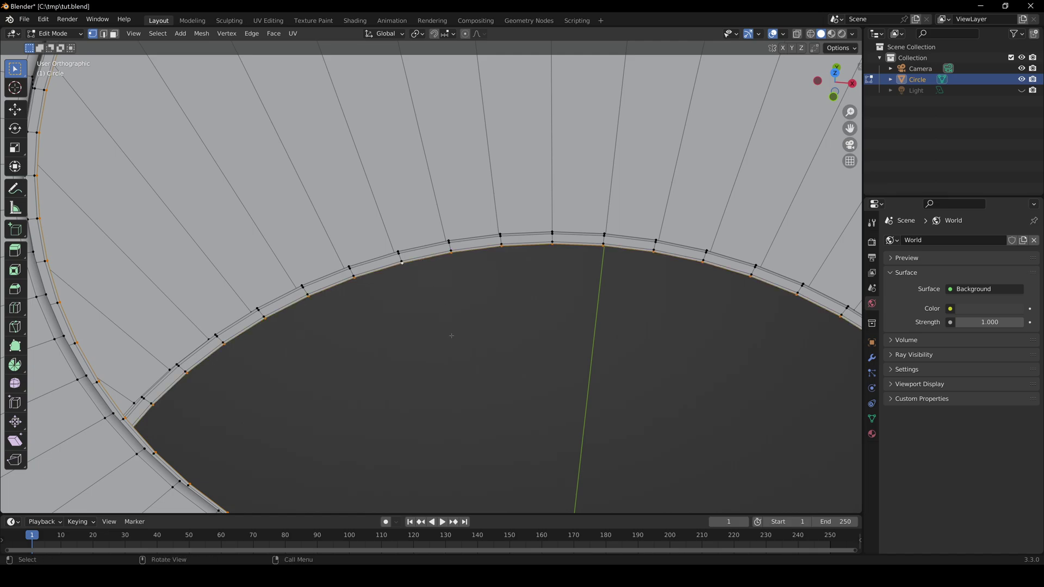
scroll(452, 336, down, 5)
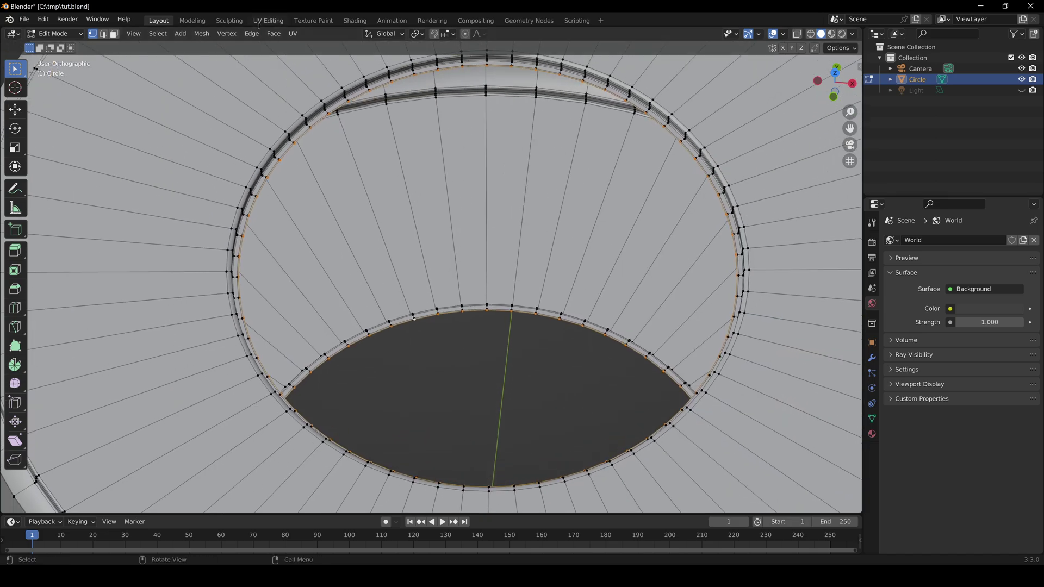
click(252, 33)
click(272, 68)
middle_drag(511, 283, 469, 272)
key(alt+a)
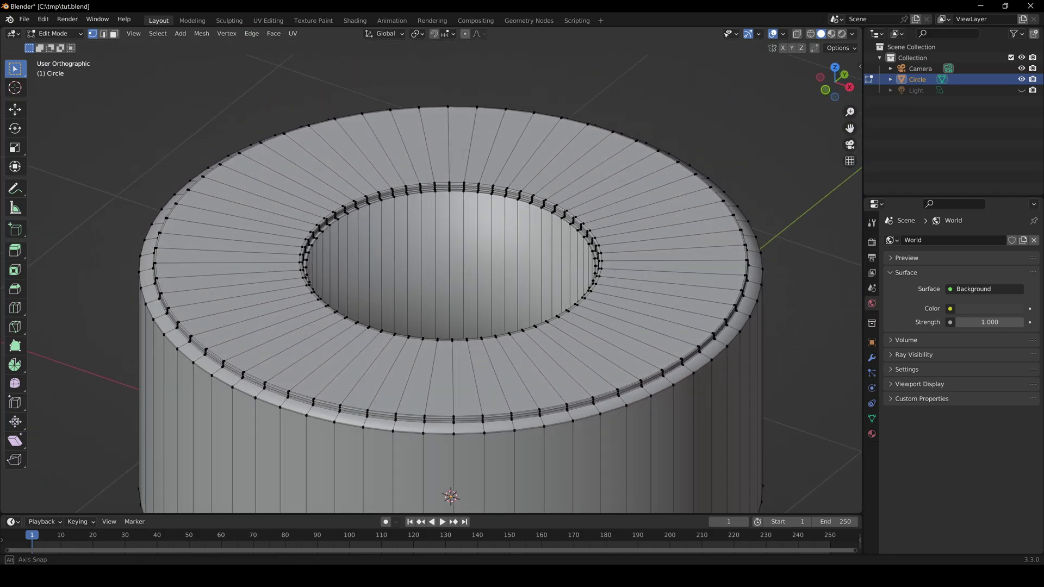
Set the top view, examine the spiked bracelets in the reference image cos.jfif in the image viewer, and return to Blender
key(KP_7)
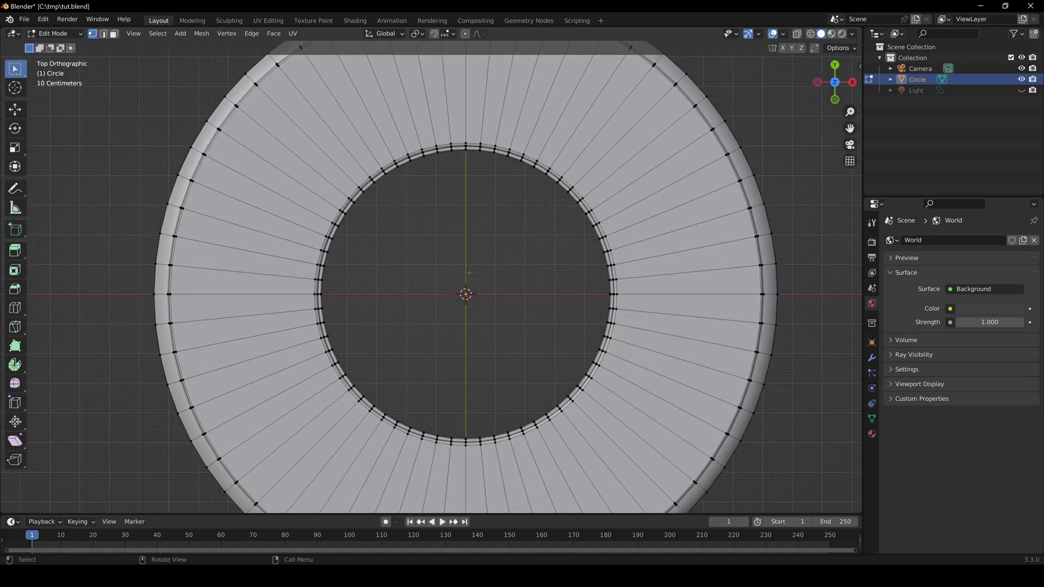
key(alt+Tab)
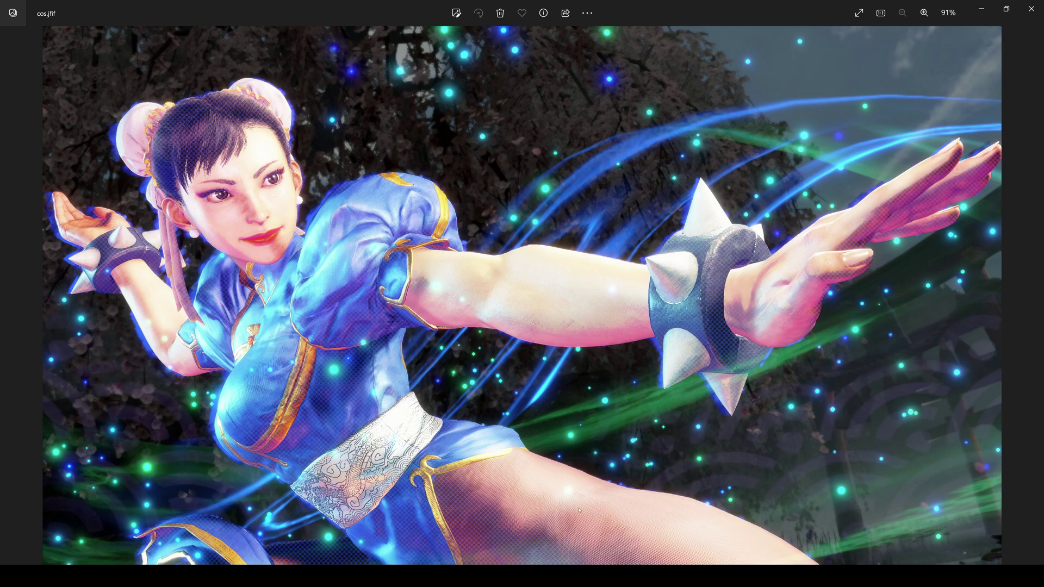
key(alt+Tab)
Select the radial edge loop lying on the positive Y axis and split the mesh there with Faces by Edges
scroll(489, 253, up, 4)
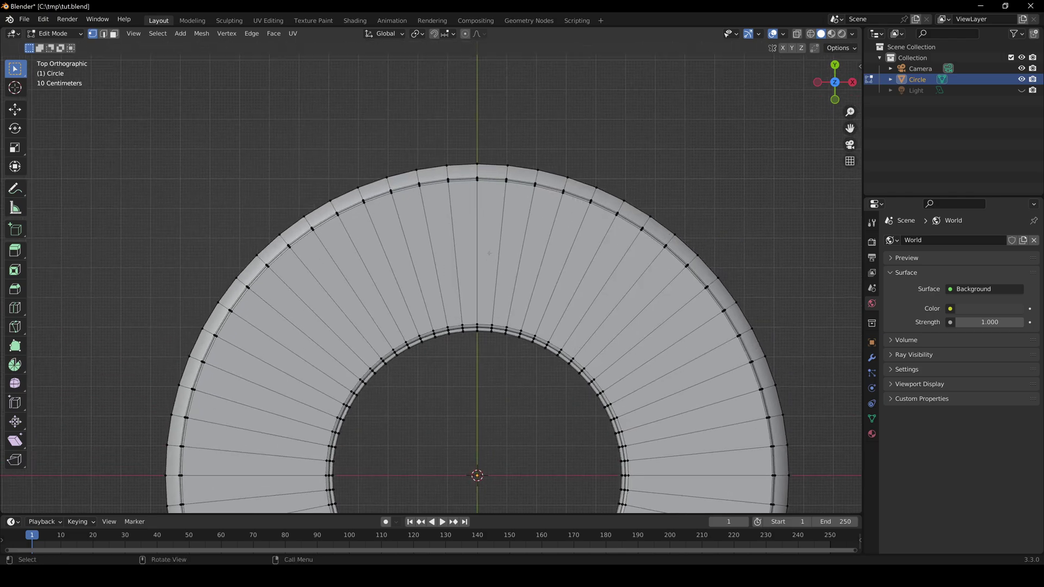
alt+click(478, 216)
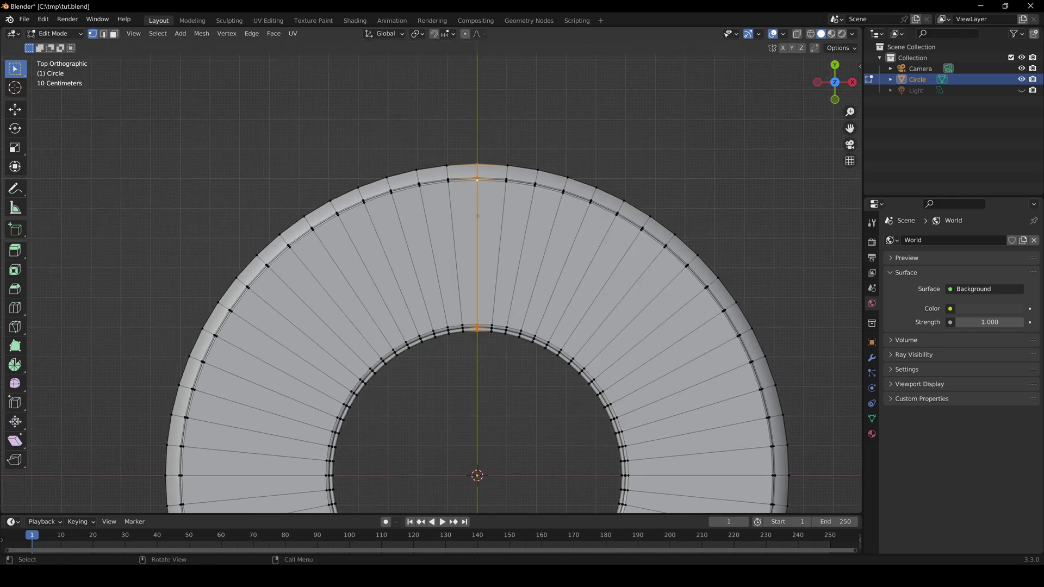
click(201, 33)
mouse_move(230, 123)
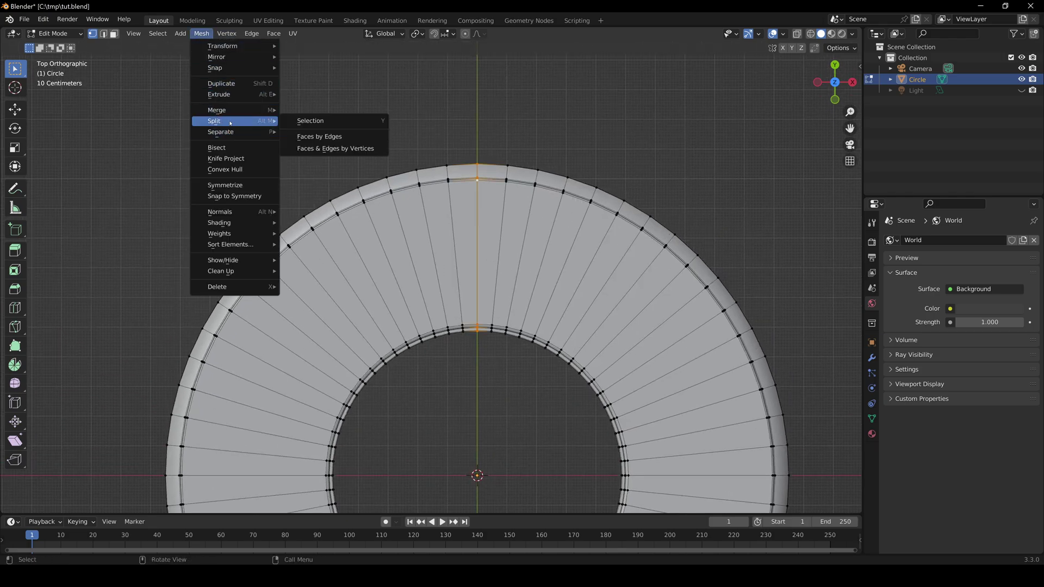
click(320, 136)
scroll(430, 204, up, 3)
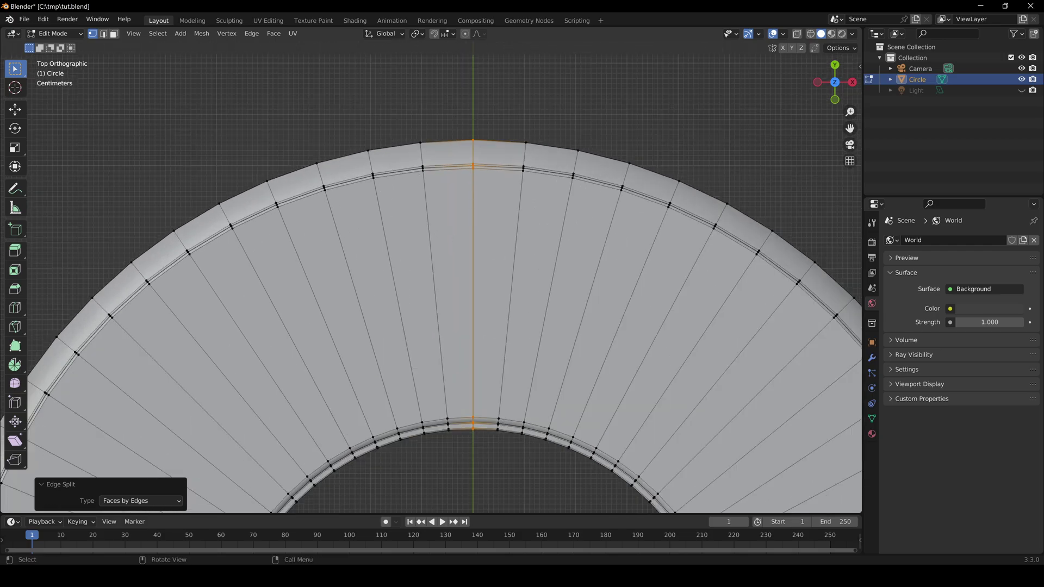
click(422, 168)
key(g)
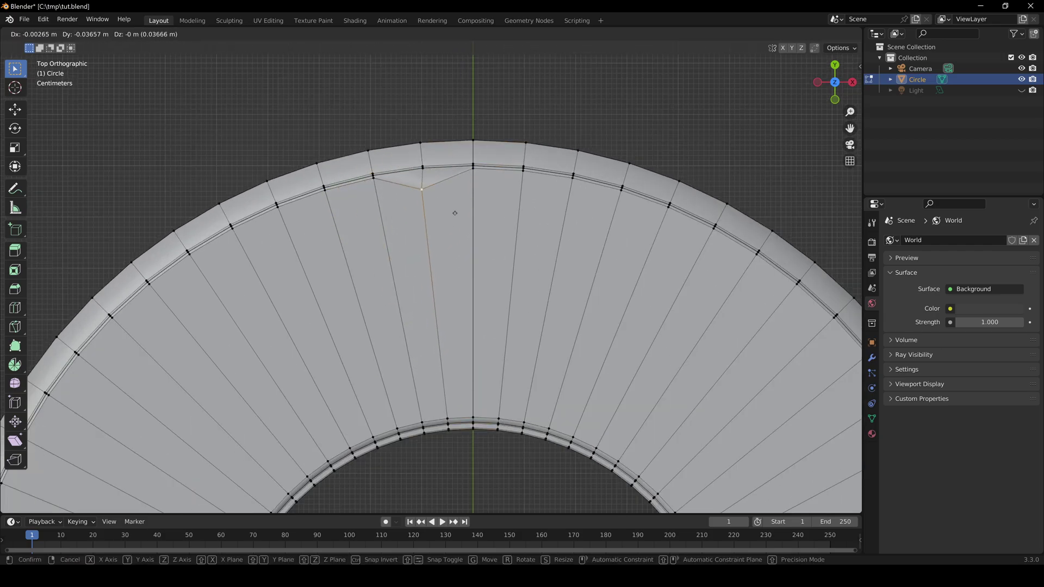
right_click(455, 213)
Move the right-hand edge loop of the positive Y split 0.01 m along the X axis to open a gap
key(g)
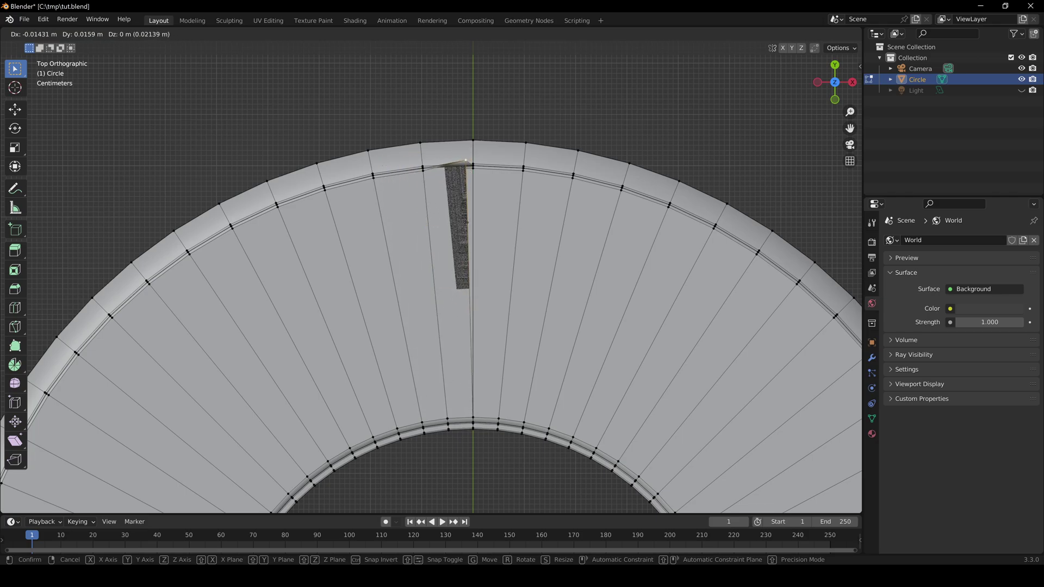
click(472, 230)
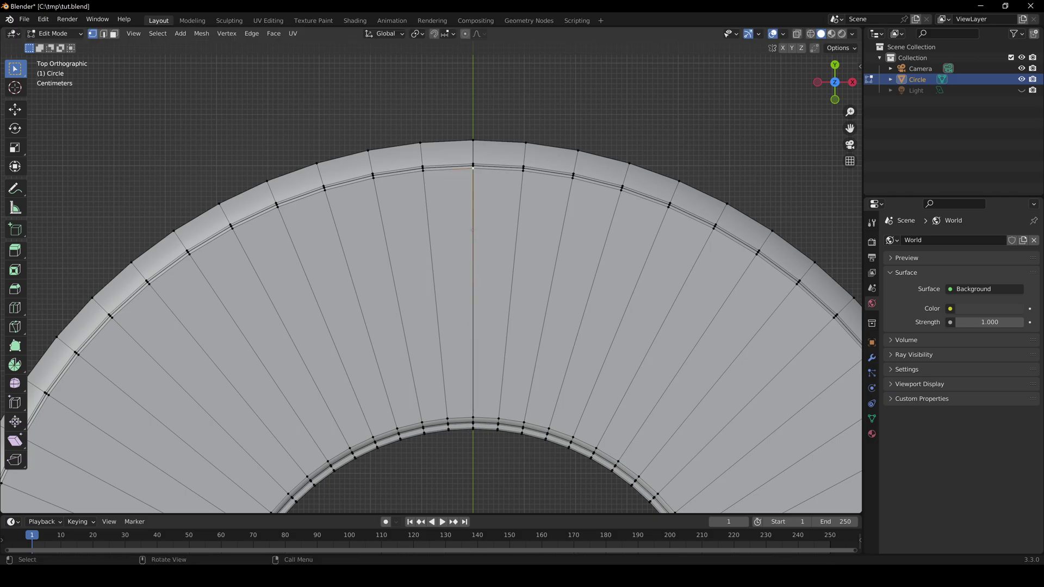
alt+click(473, 214)
shift+middle_drag(473, 214, 456, 246)
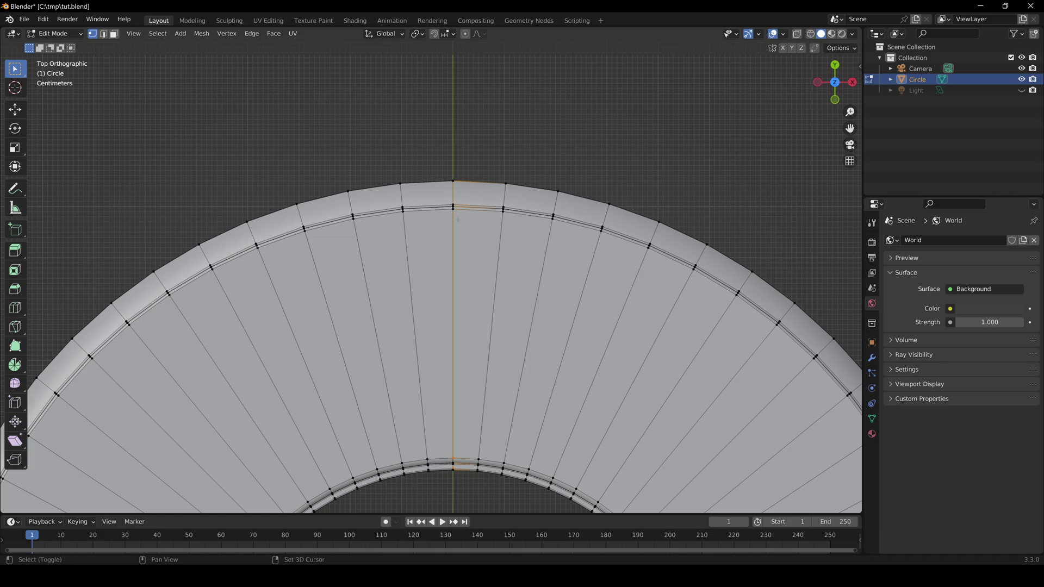
scroll(457, 220, up, 1)
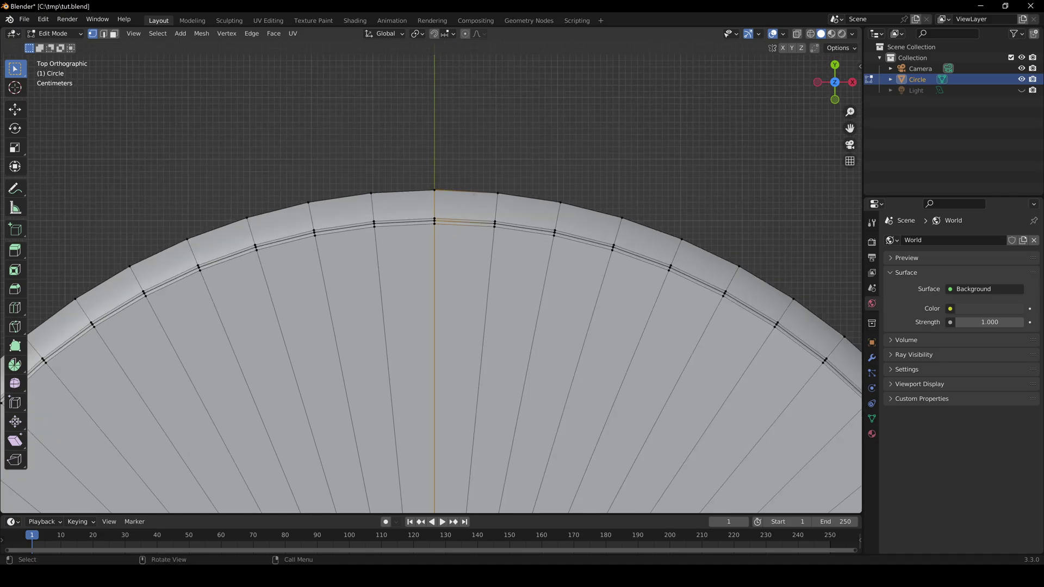
key(g)
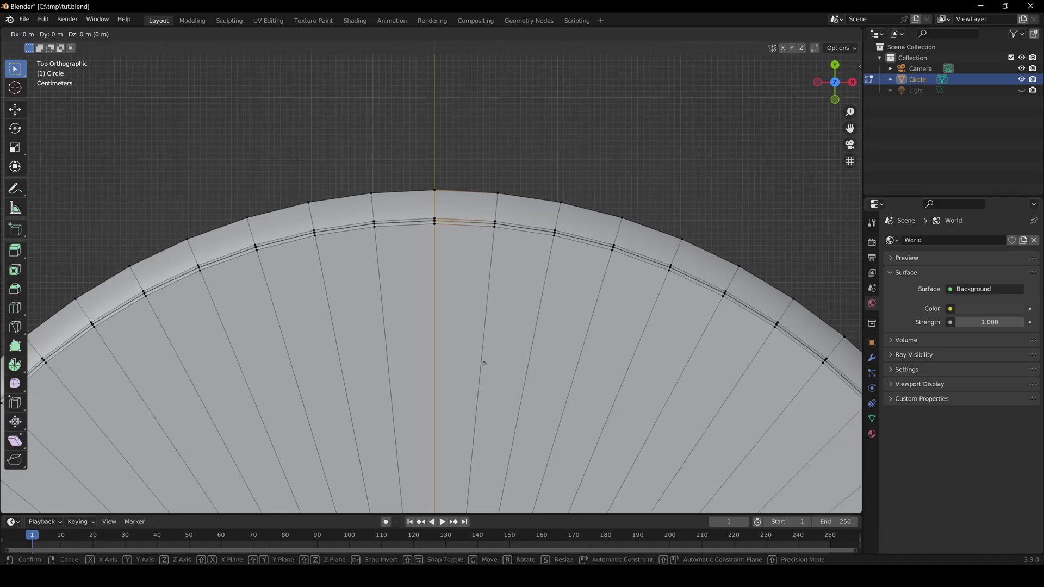
text(x)
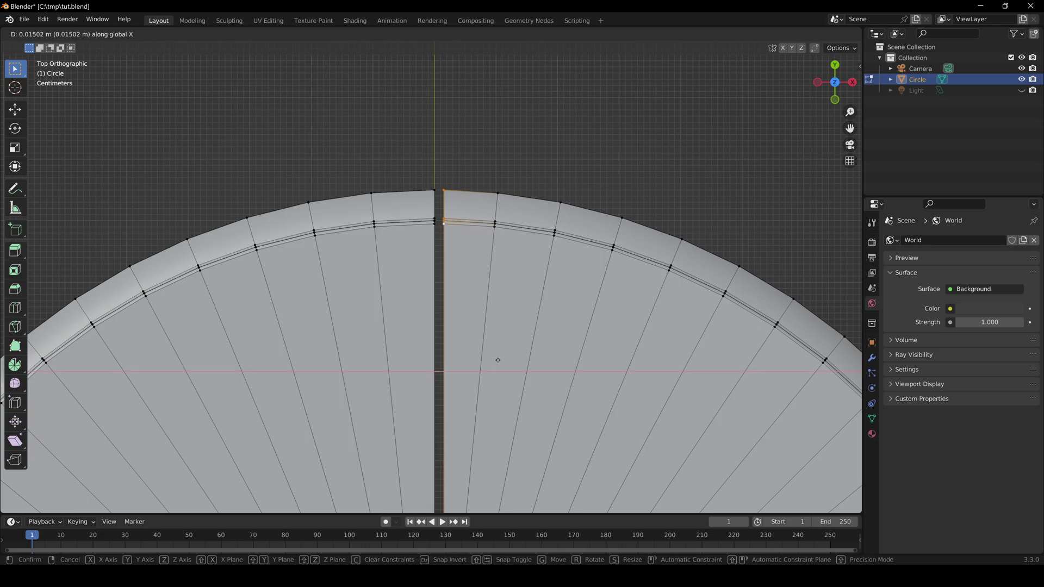
text(0.01)
key(Return)
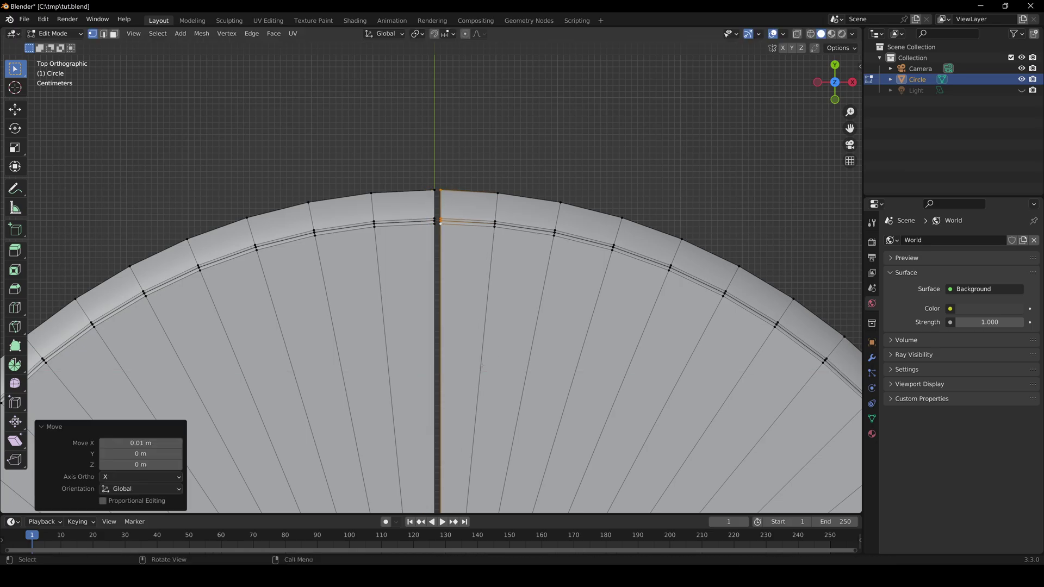
Move the left-hand edge loop of the positive Y split -0.01 m along the X axis
alt+click(435, 318)
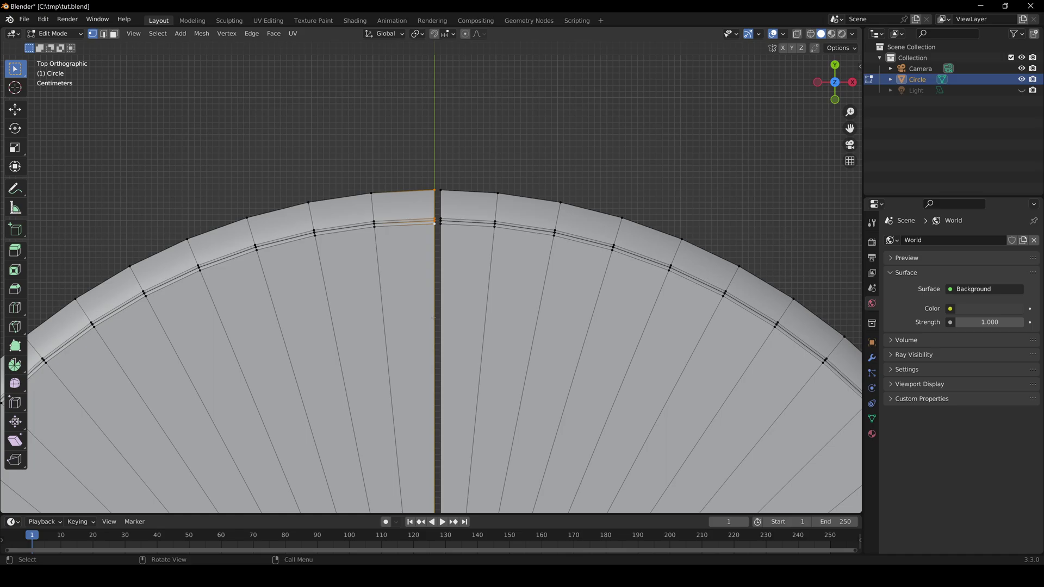
key(g)
text(x-.)
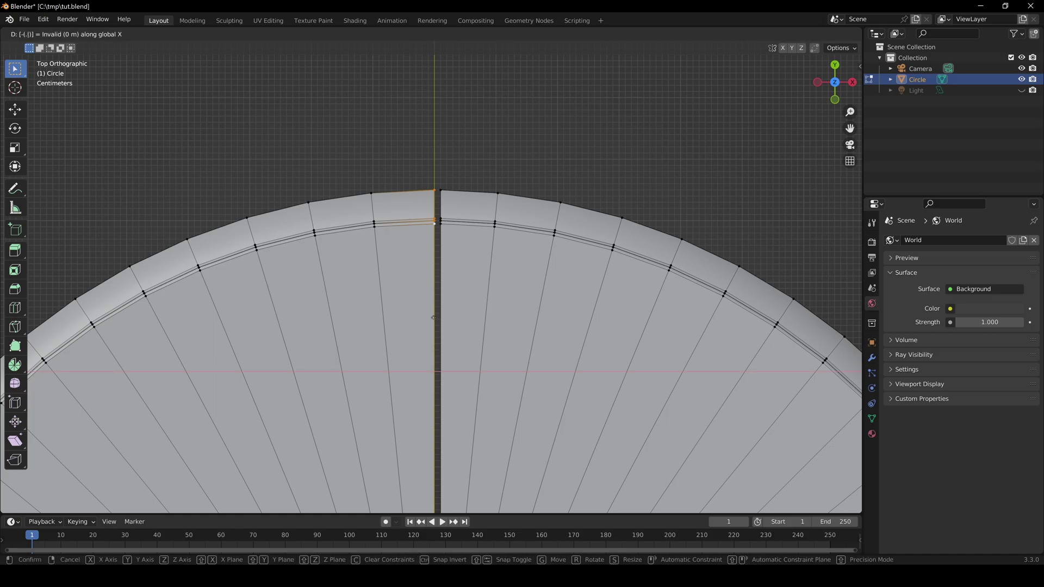
text(01)
key(Return)
Extrude the left-hand edge loop of the positive Y gap and scale the extrusion to 0.95
mouse_move(434, 318)
middle_down()
mouse_move(439, 342)
mouse_move(446, 326)
middle_up()
key(g)
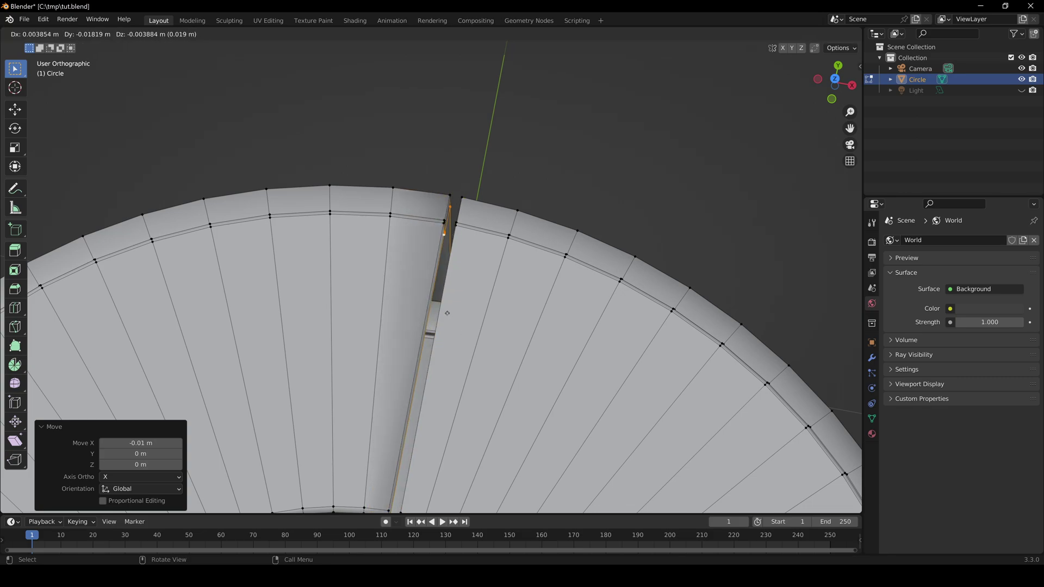
key(Escape)
text(s.95)
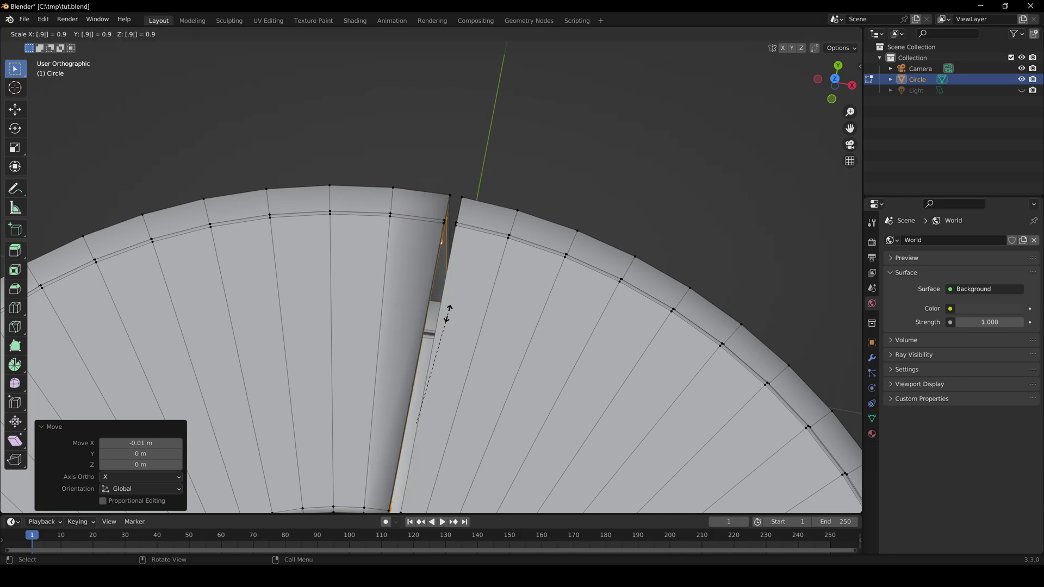
key(Return)
Extrude the opposite, right-hand edge loop of the positive Y gap and scale the extrusion to 0.95
alt+click(441, 308)
middle_drag(440, 309, 473, 313)
key(e)
key(s)
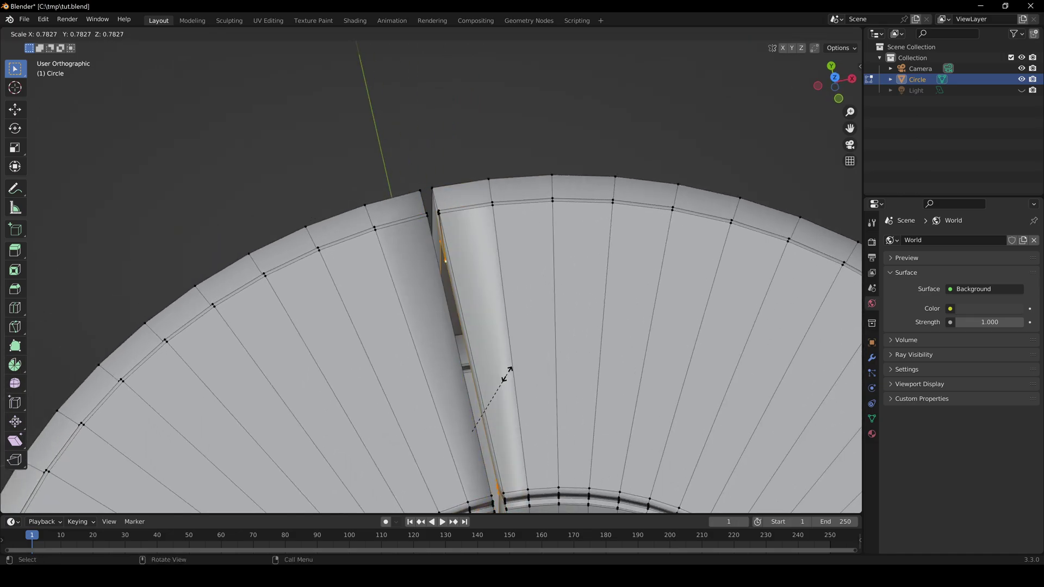
key(Escape)
middle_drag(509, 370, 470, 366)
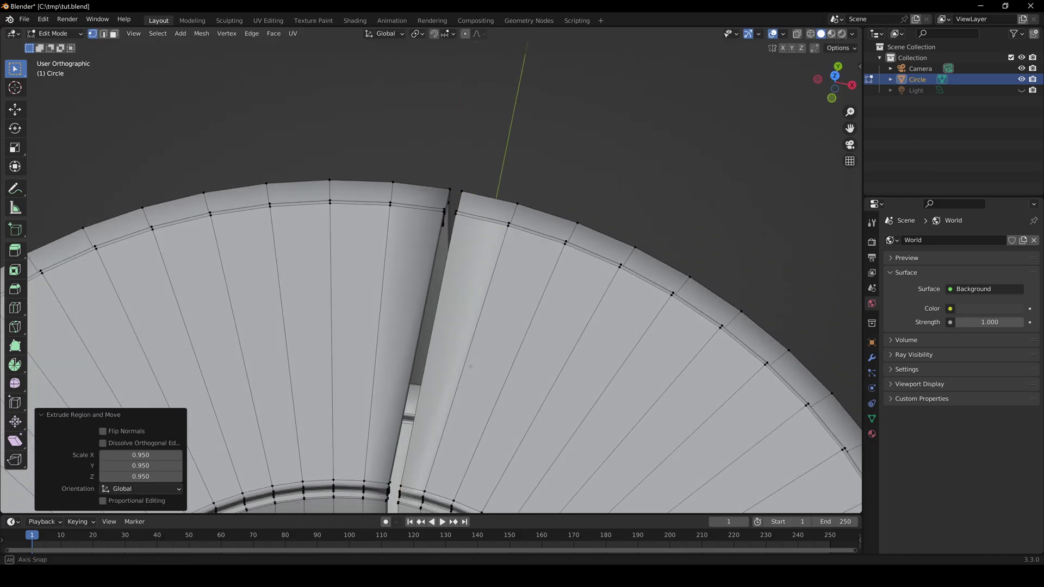
With X-ray on, select both scaled inner loops of the positive Y gap and bridge them
click(796, 33)
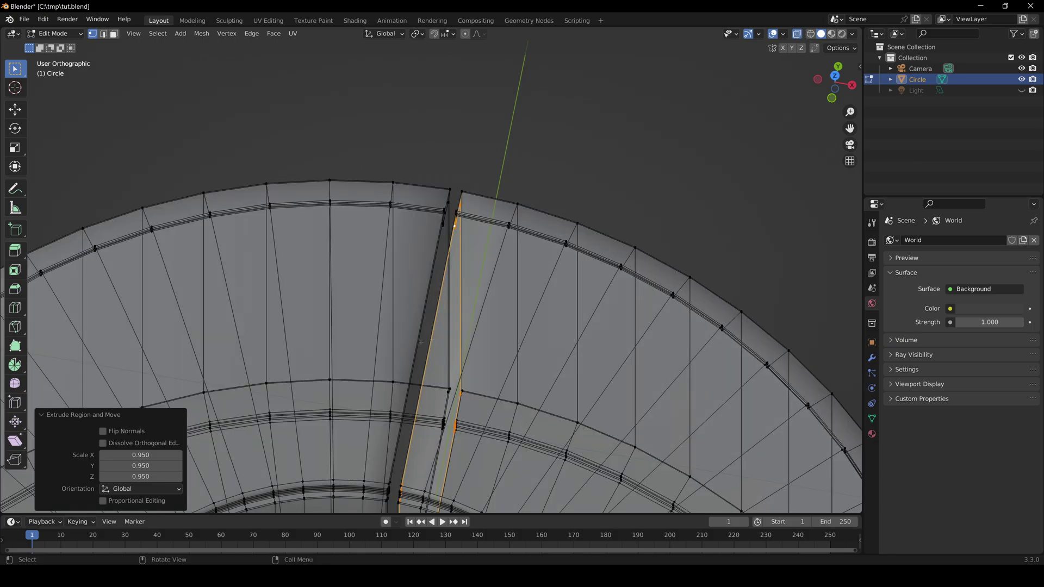
shift+middle_drag(438, 296, 453, 271)
alt+shift+click(453, 259)
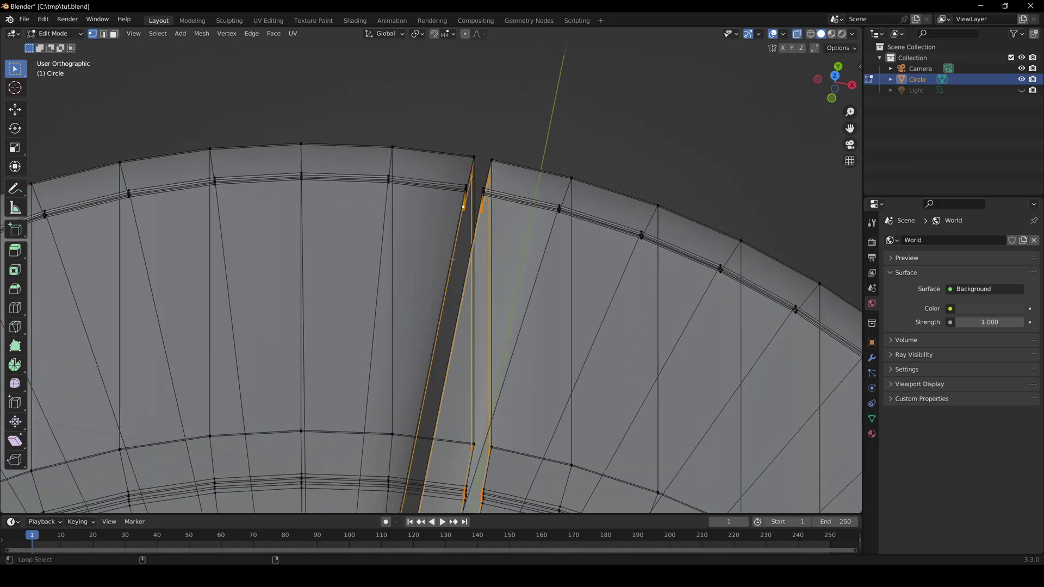
click(252, 34)
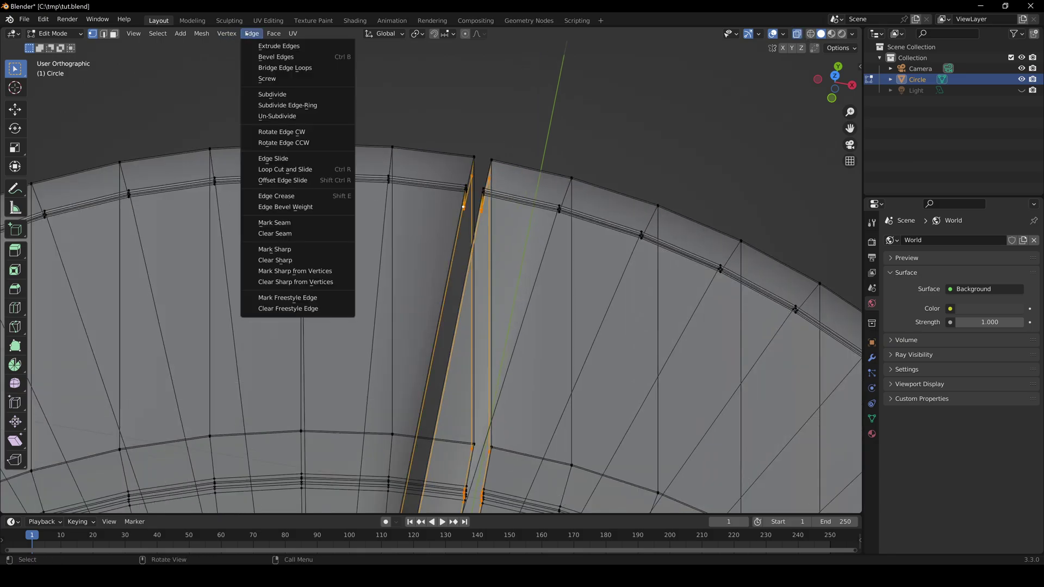
click(268, 68)
scroll(268, 68, down, 4)
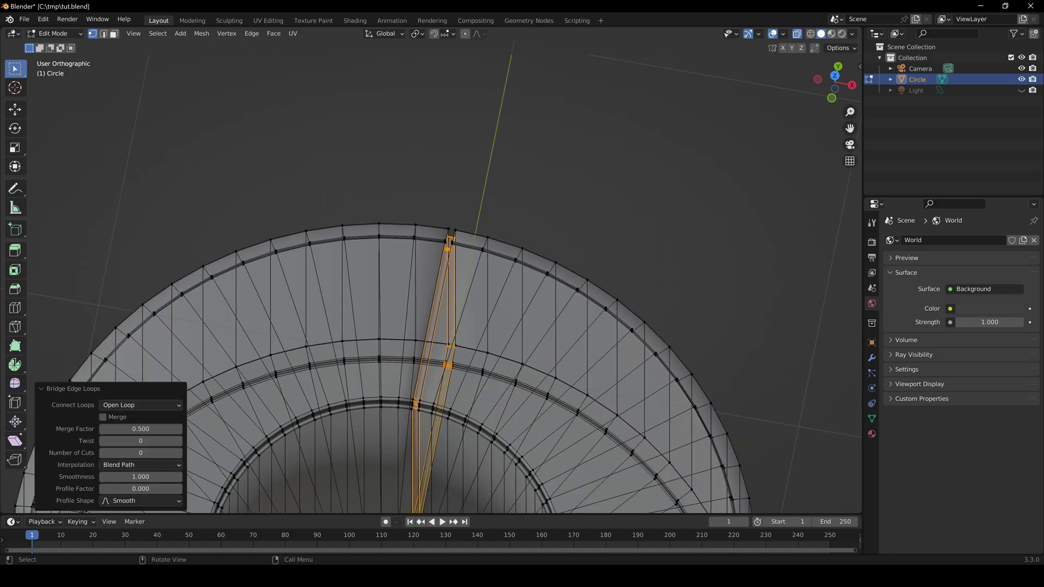
Return to the top view with X-ray off and split the mesh at the negative Y radial edge loop with Faces by Edges
key(KP_7)
click(797, 33)
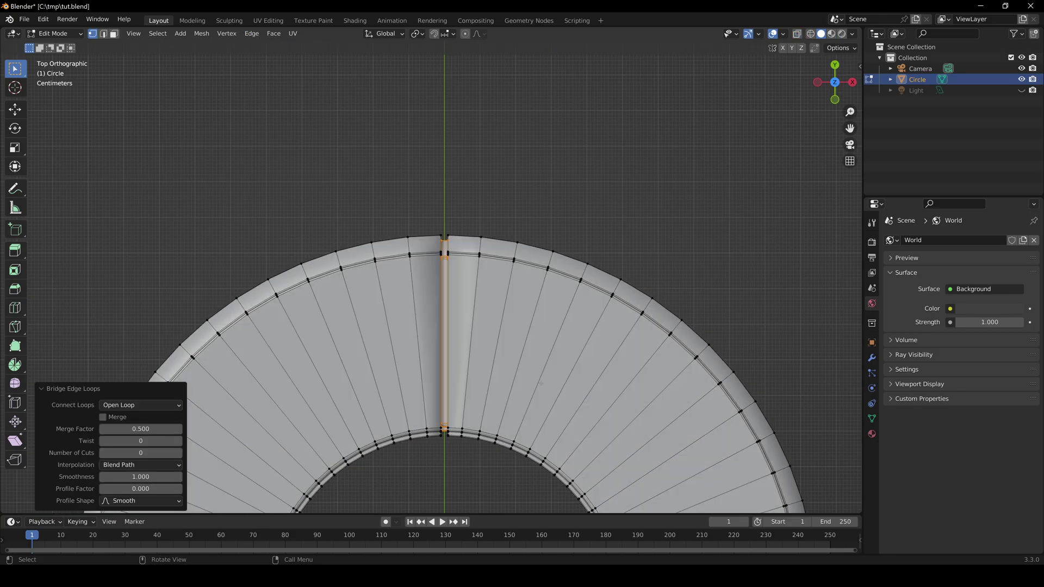
shift+middle_drag(446, 511, 473, 44)
alt+click(471, 315)
click(202, 34)
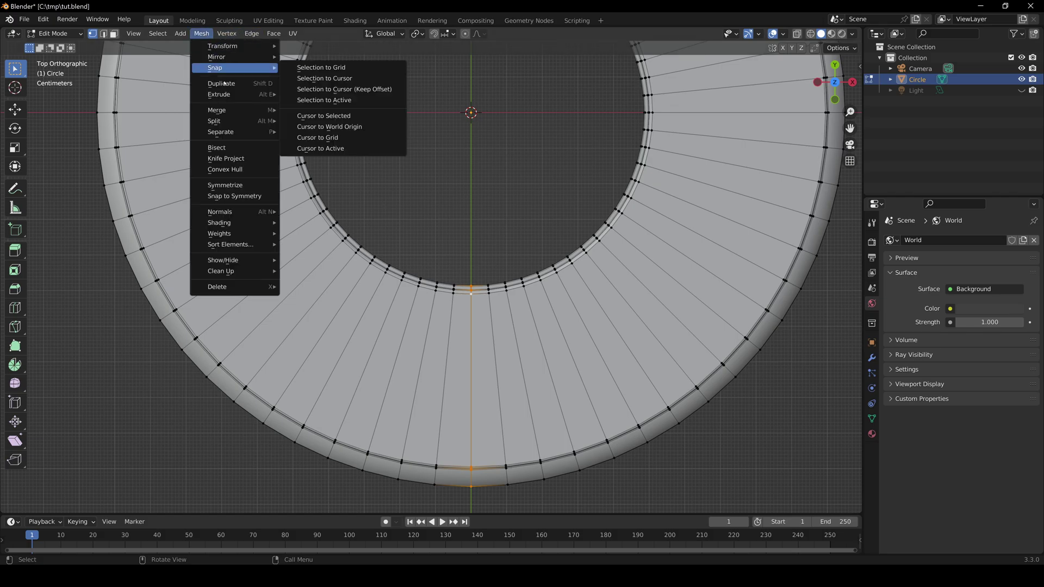
mouse_move(234, 121)
click(309, 136)
Move the negative Y split's two edge loops apart along X, the left one by -0.01 m and the right one by 0.01 m
scroll(503, 396, up, 1)
alt+click(463, 378)
text(gx-0.01)
key(Return)
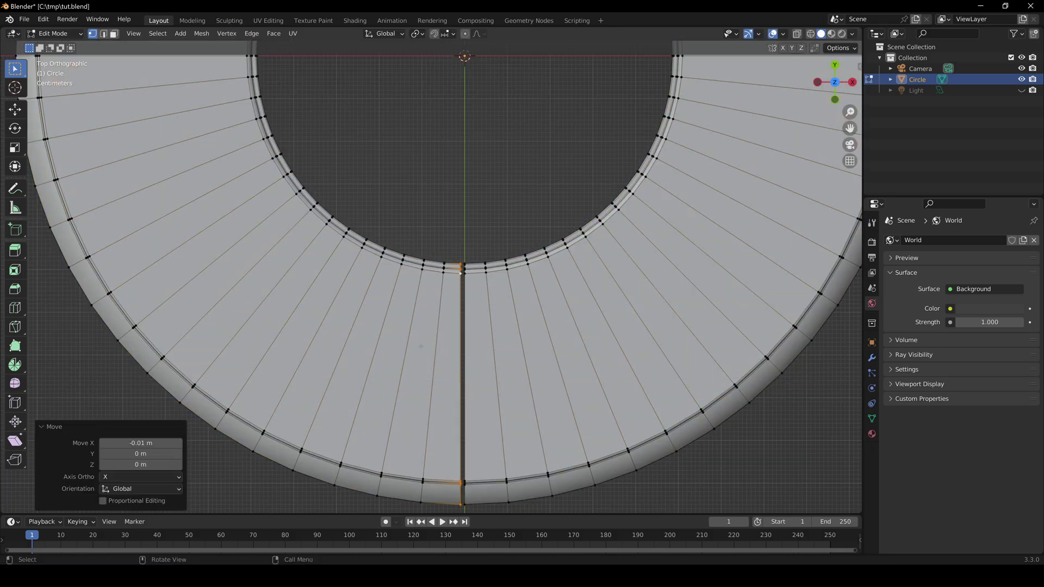
alt+click(467, 378)
text(gx0.01)
key(Return)
Extrude both edge loops of the negative Y gap and scale each extrusion to 0.95
middle_drag(474, 382, 499, 336)
key(s)
key(Escape)
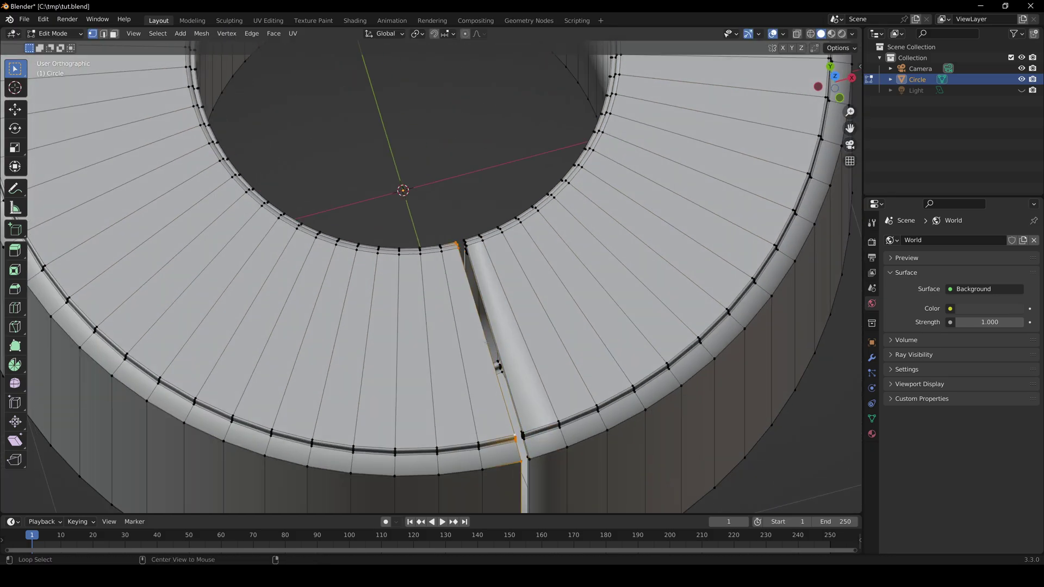
text(gx10)
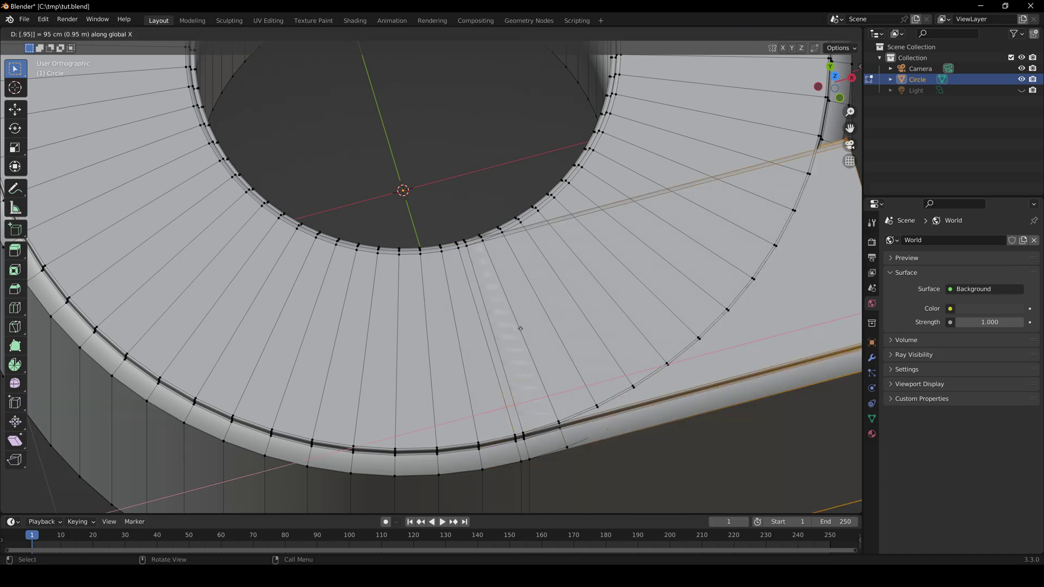
key(Escape)
key(s)
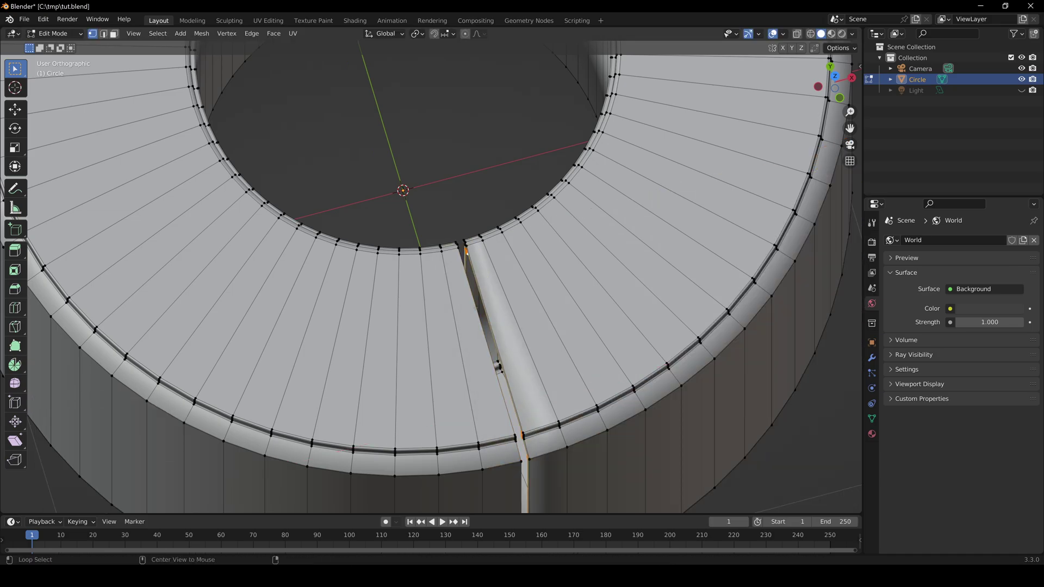
key(Return)
Bridge the scaled inner loops across the negative Y gap and inspect the resulting grooves in Object Mode
scroll(478, 312, up, 3)
middle_drag(479, 312, 453, 301)
click(251, 33)
click(279, 68)
scroll(493, 234, down, 3)
key(Tab)
middle_drag(494, 233, 379, 347)
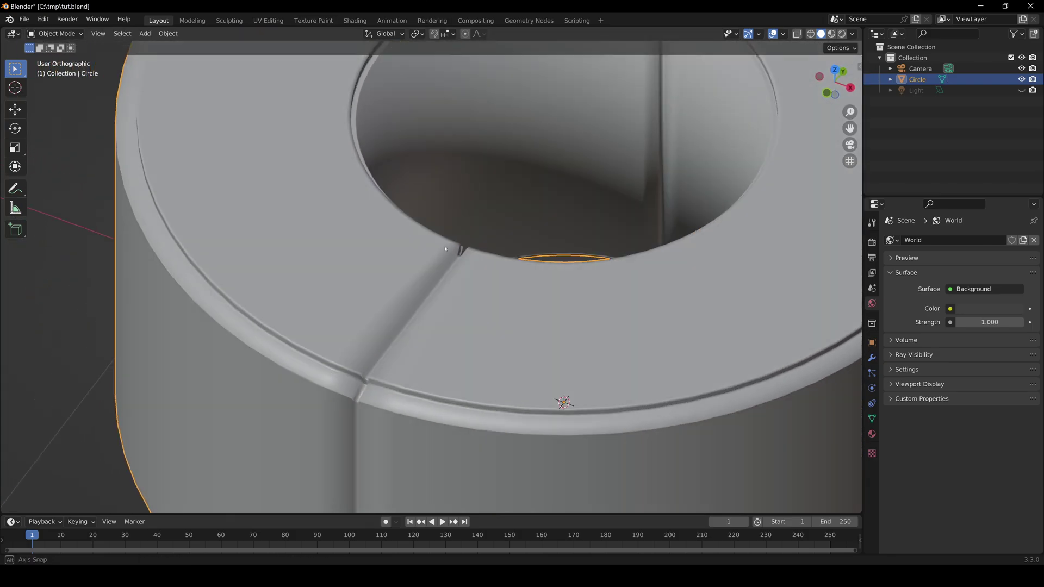
middle_drag(431, 308, 499, 349)
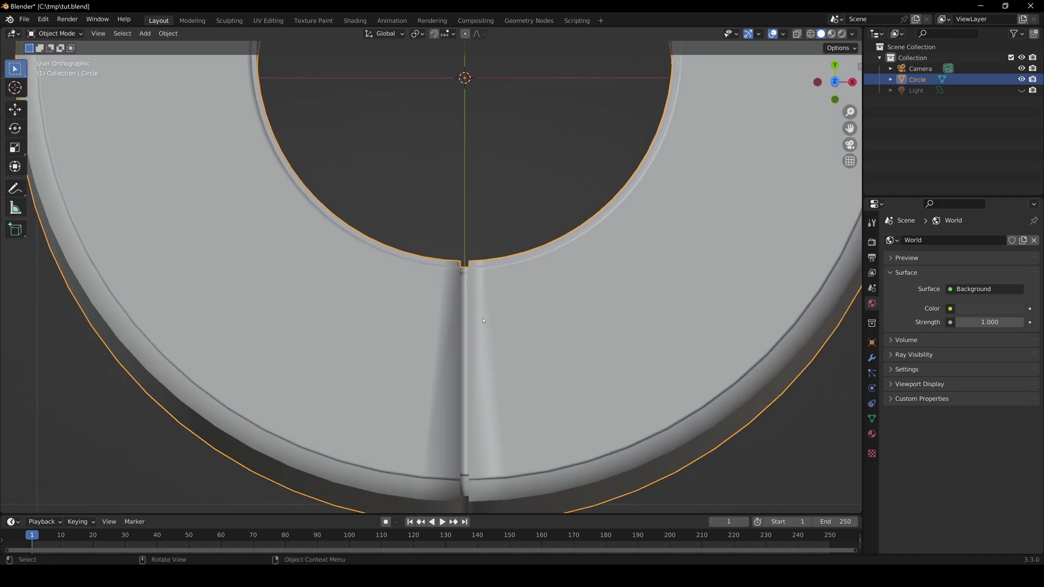
In Edit Mode, add a supporting loop cut close to each outer edge of the negative Y groove, with factors about 0.80 and -0.73
key(Tab)
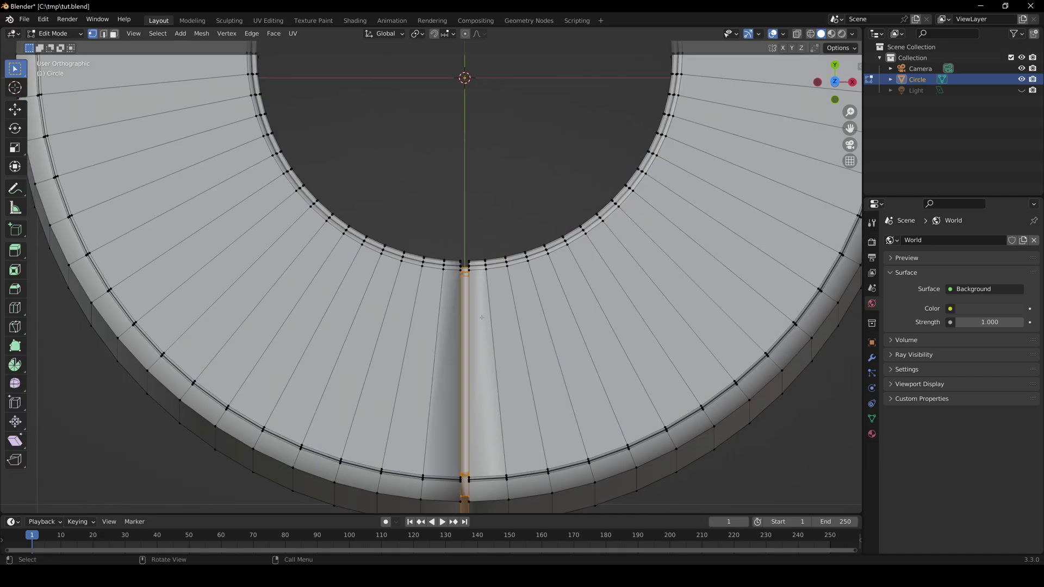
shift+middle_drag(482, 320, 484, 308)
key(a)
key(a)
scroll(504, 278, up, 2)
key(ctrl+r)
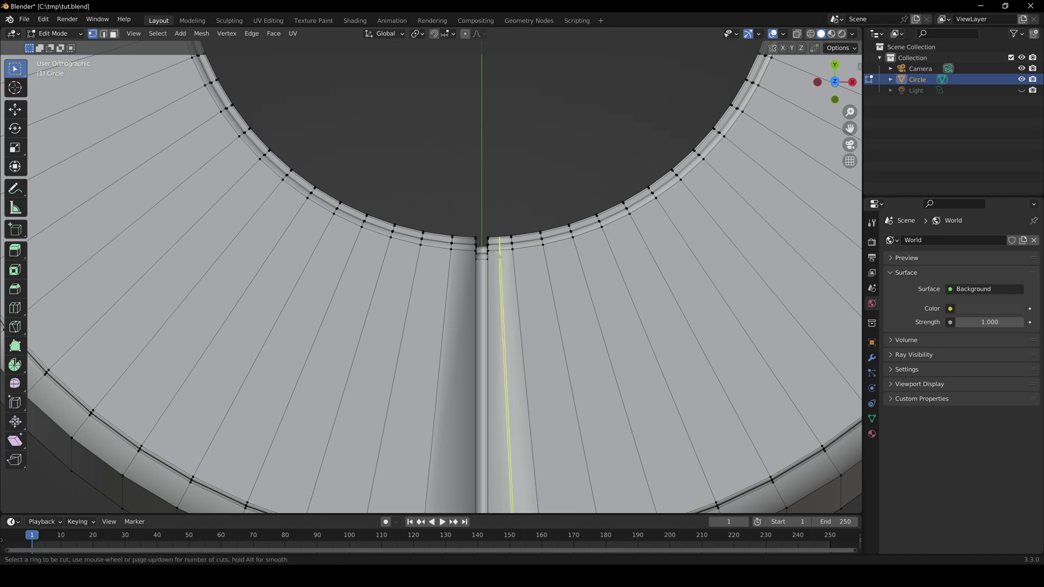
click(498, 269)
click(458, 266)
key(ctrl+r)
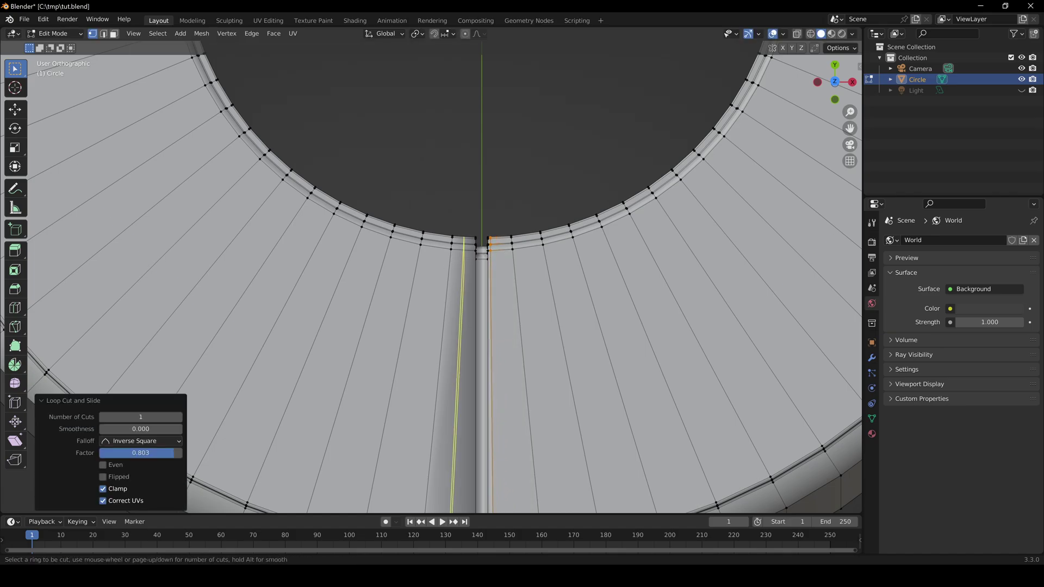
click(458, 262)
click(481, 257)
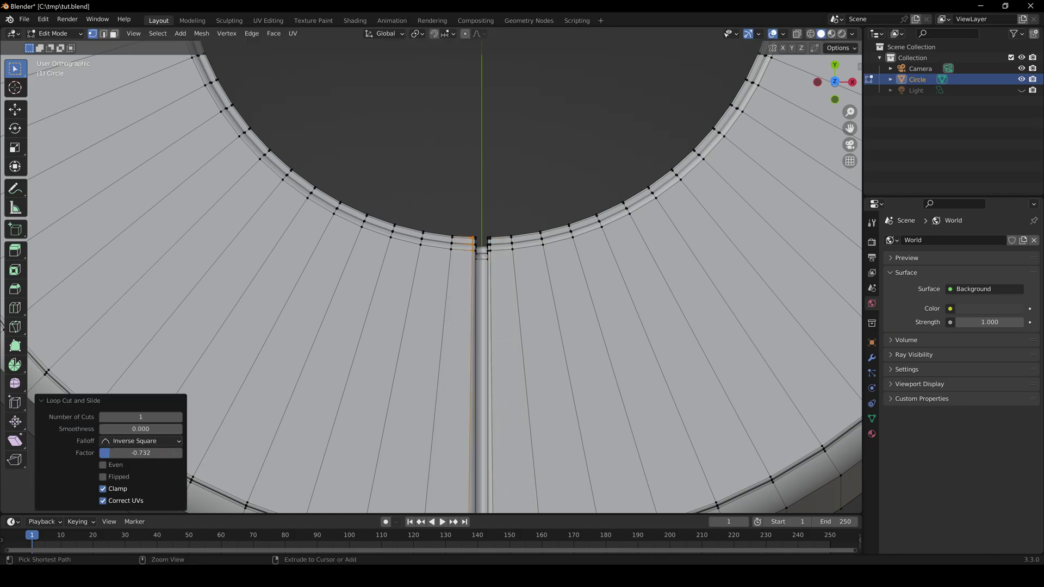
Add two loop cuts inside the negative Y groove's floor, slid toward its opposite walls with factors about -0.51 and 0.53
key(ctrl+r)
click(482, 258)
click(484, 259)
key(ctrl+r)
click(480, 259)
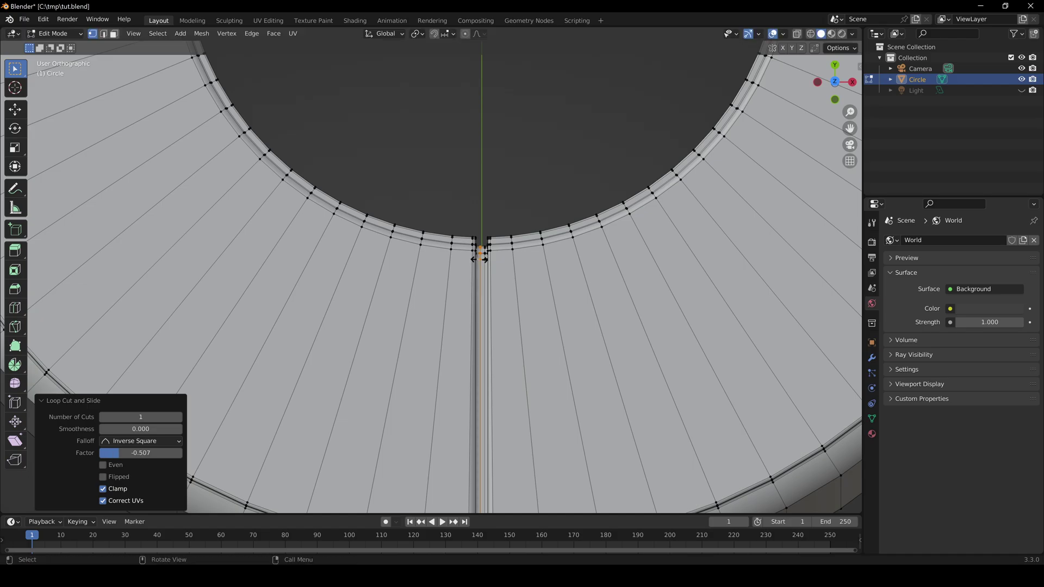
click(481, 255)
Add a supporting loop cut close to each outer edge of the positive Y groove, with factors about -0.88 and 0.86
shift+middle_drag(475, 118, 482, 341)
scroll(485, 184, down, 4)
shift+middle_drag(485, 184, 483, 257)
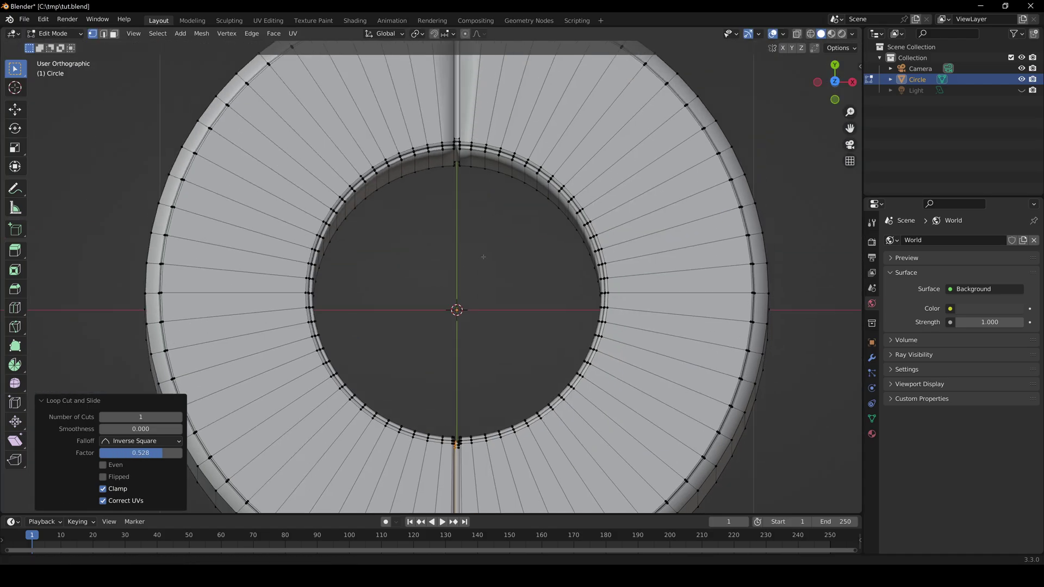
scroll(483, 257, up, 4)
key(ctrl+r)
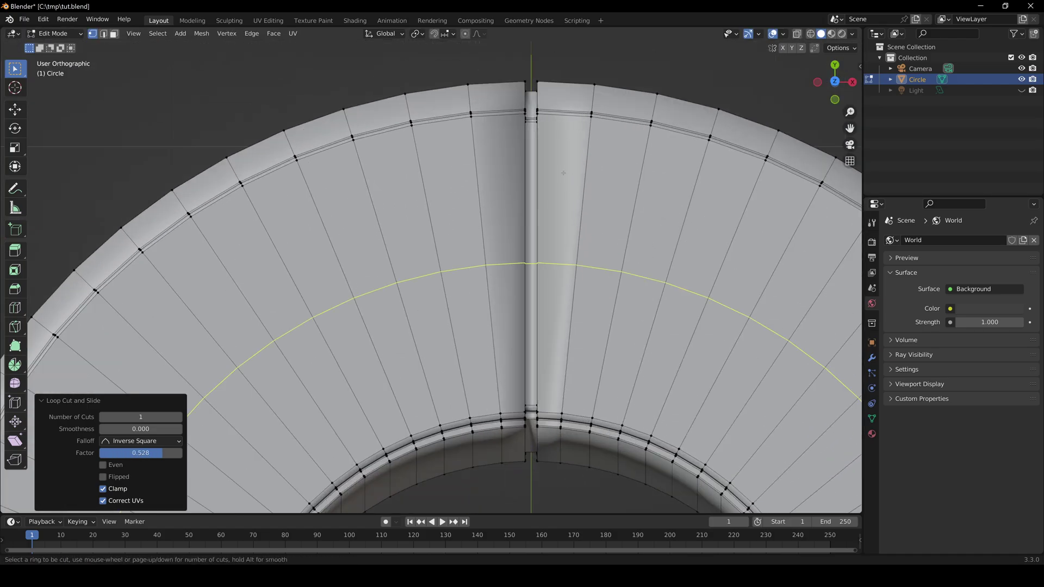
click(564, 102)
click(539, 103)
key(ctrl+r)
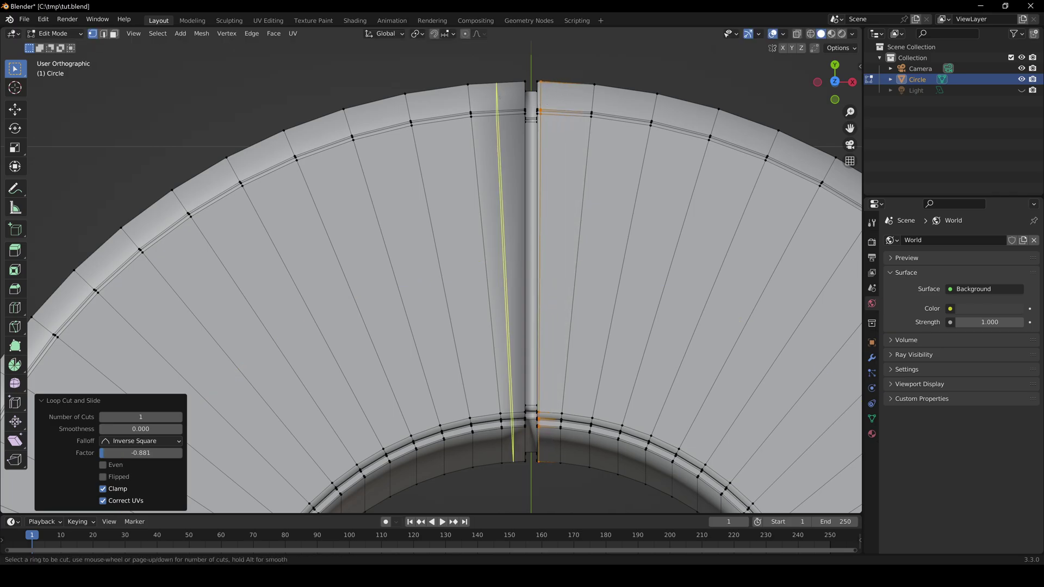
click(498, 97)
click(526, 100)
Add a loop cut inside the positive Y groove's floor, slid toward its right-hand wall with a factor of about 0.61
key(ctrl+r)
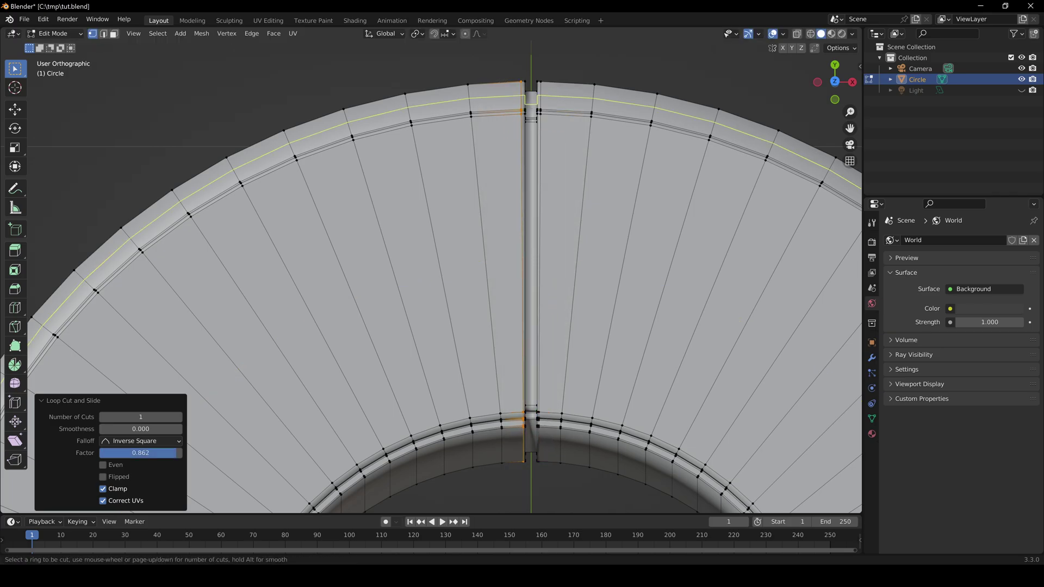
click(531, 100)
click(534, 100)
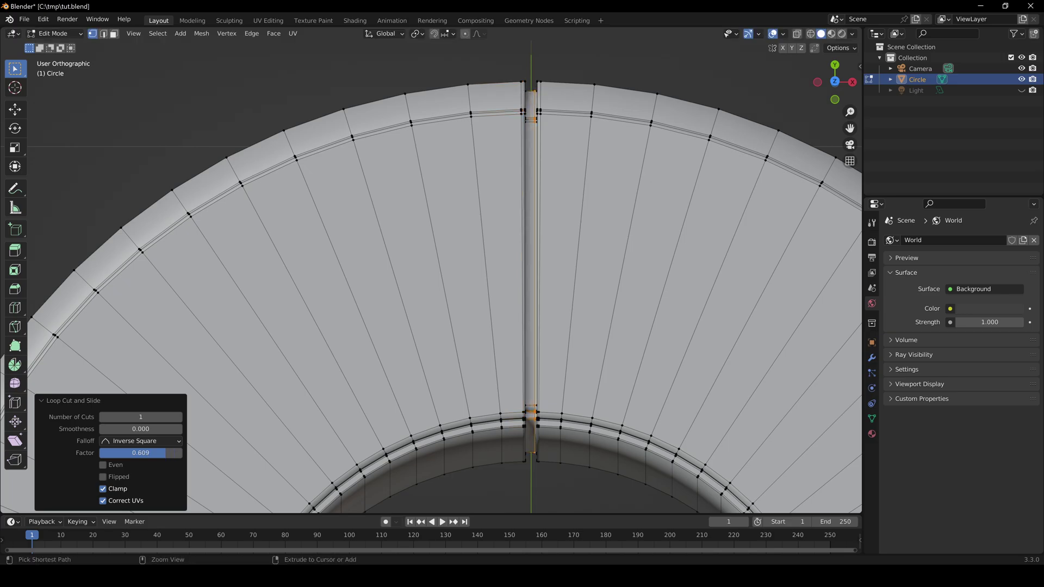
Add a second loop cut inside the positive Y groove's floor, slid toward its left-hand wall with a factor of about -0.68, and return to Object Mode
key(ctrl+r)
click(531, 101)
click(526, 101)
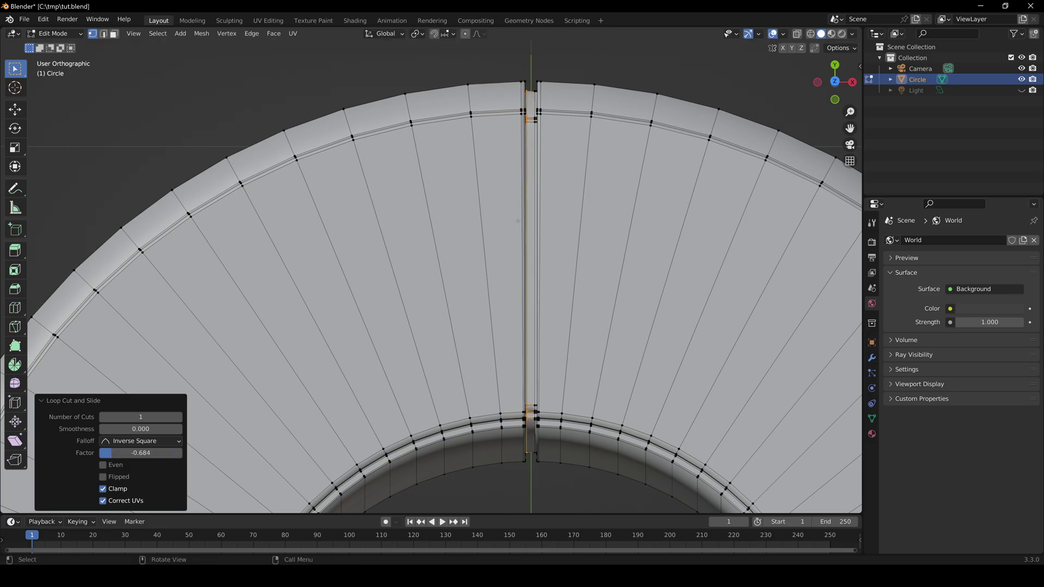
key(Tab)
scroll(517, 220, down, 5)
middle_drag(518, 221, 459, 229)
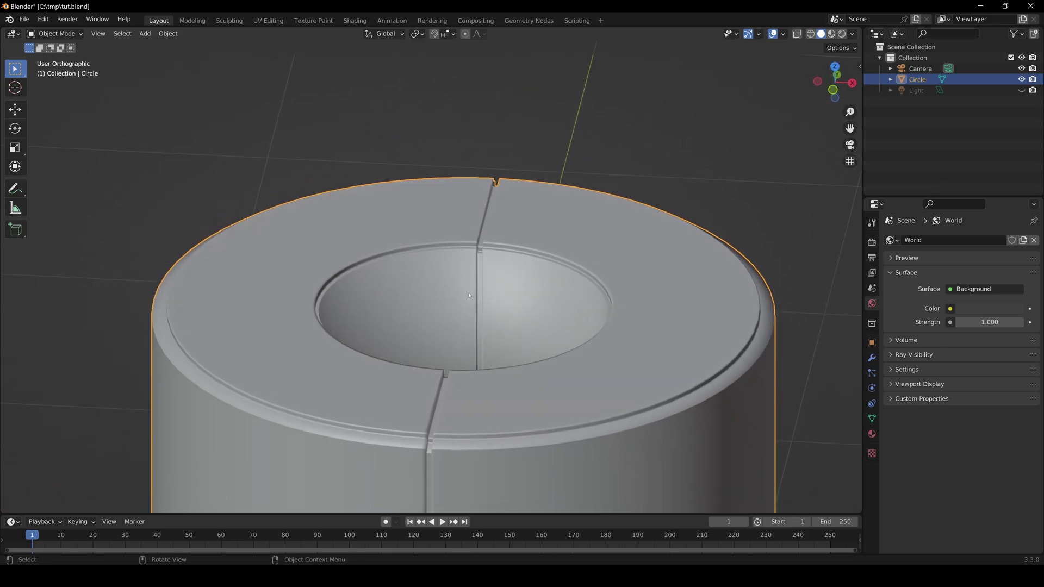
Unhide the light and show the bracelet in rendered shading through a close-up camera view
scroll(469, 296, down, 2)
click(1022, 90)
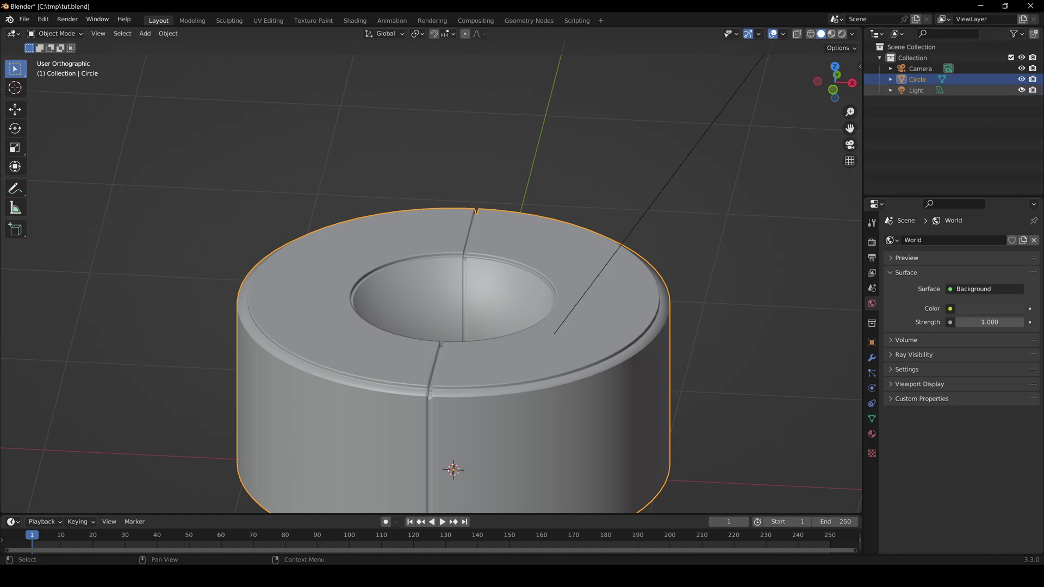
key(z)
key(8)
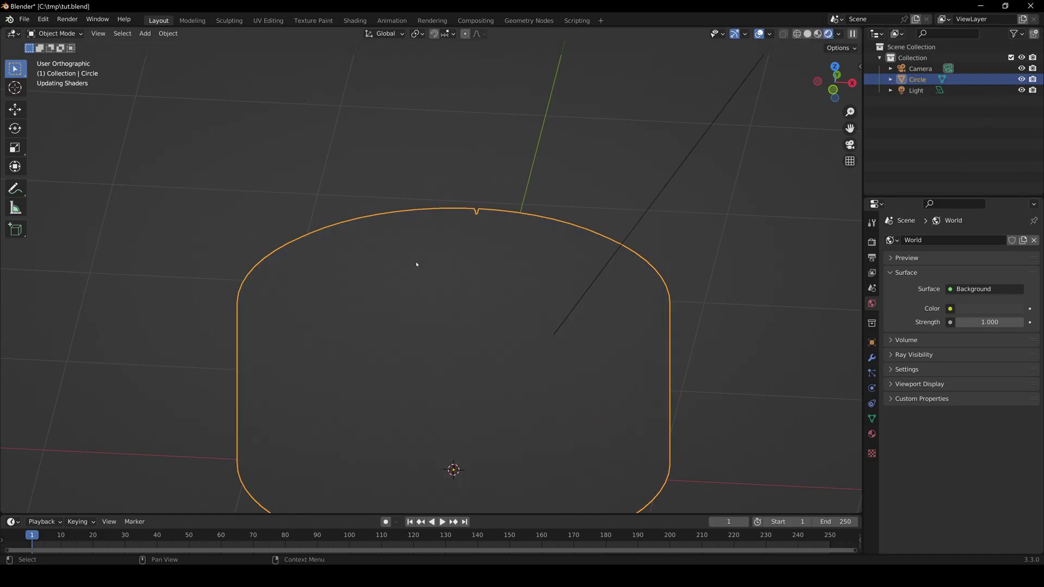
key(KP_0)
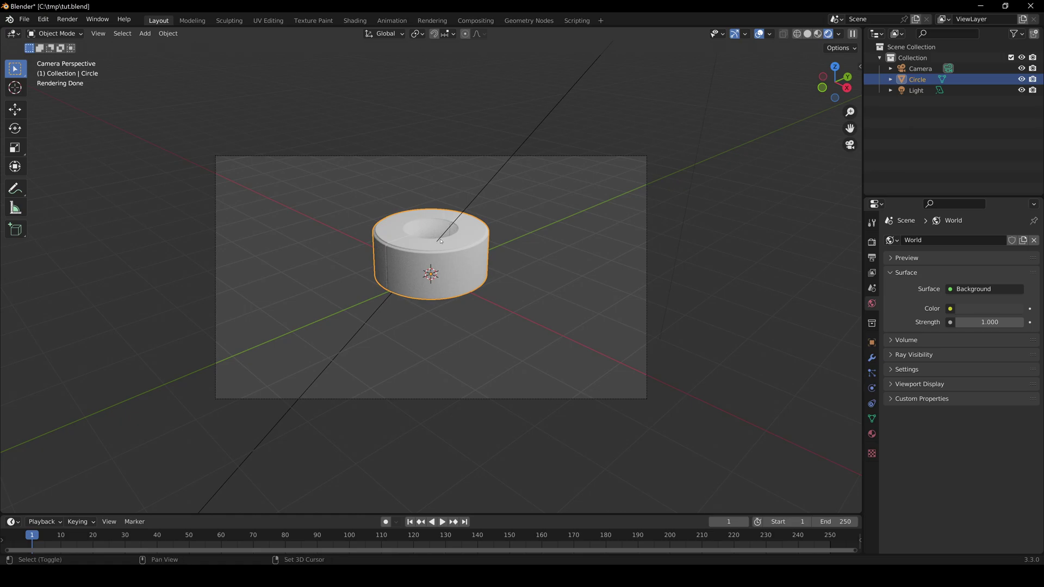
scroll(429, 261, up, 5)
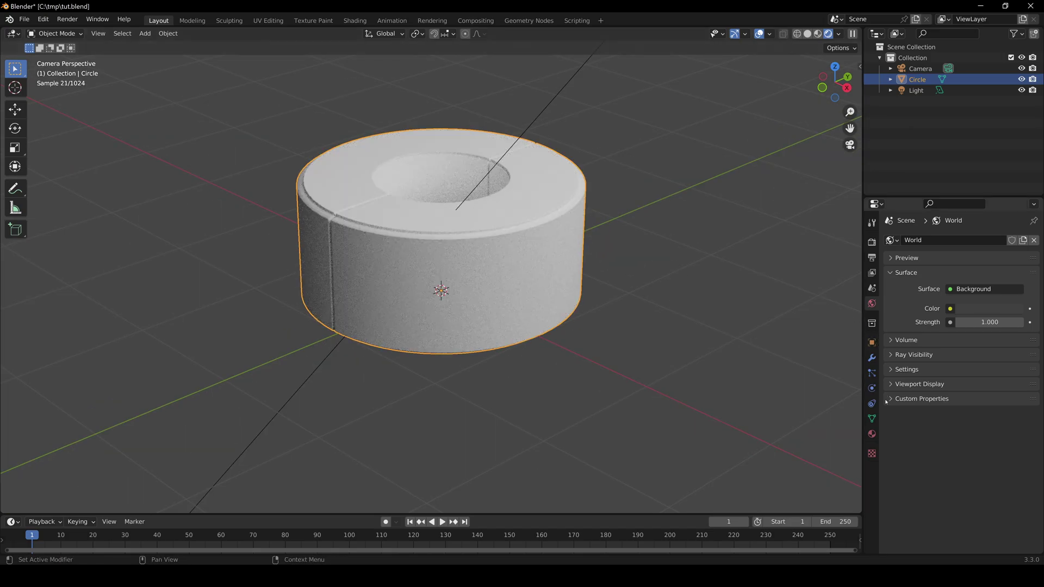
Create a new material named Base on the bracelet and set its base color to black
click(872, 434)
click(936, 288)
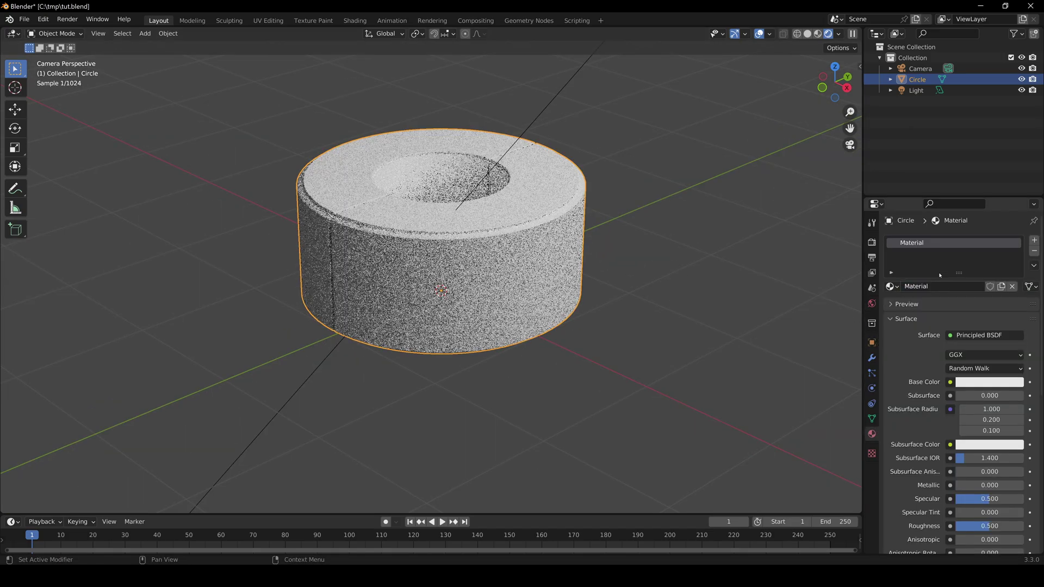
click(918, 241)
text(Base)
key(Return)
click(994, 383)
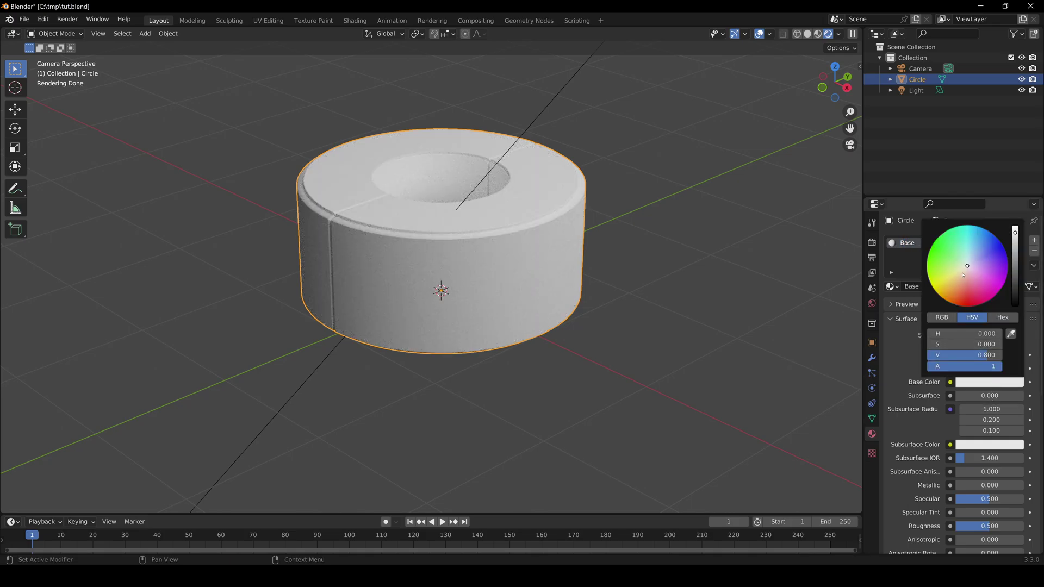
drag(1018, 253, 1015, 305)
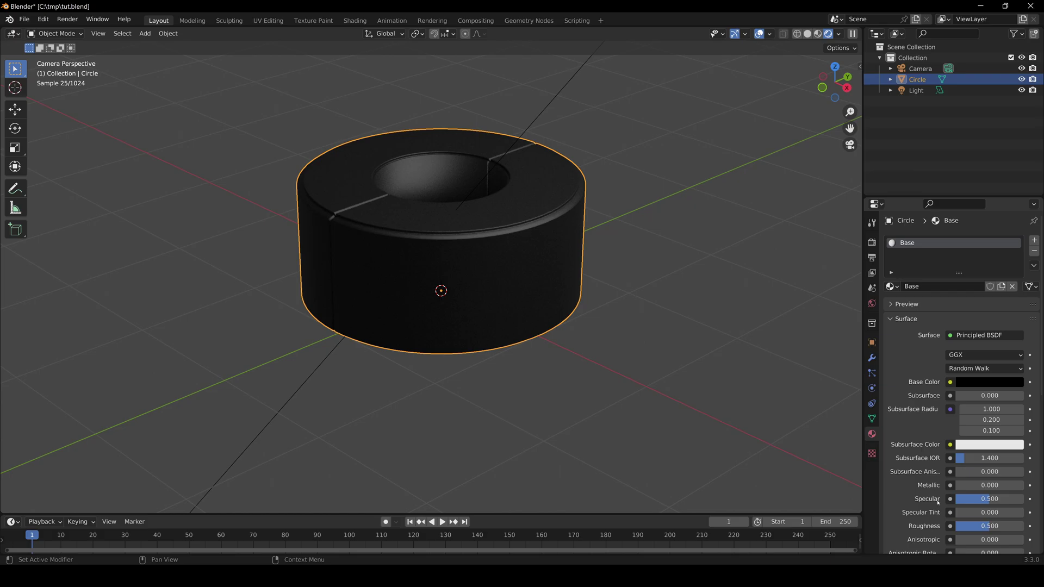
Set the Base material's roughness to 0.3
scroll(953, 474, down, 1)
scroll(953, 474, down, 1)
click(985, 492)
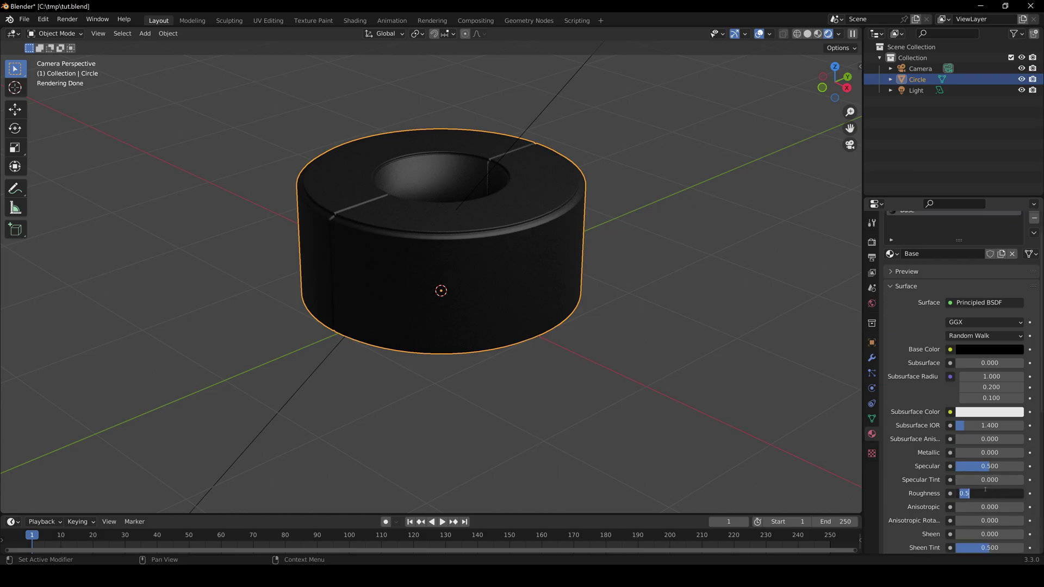
key(Return)
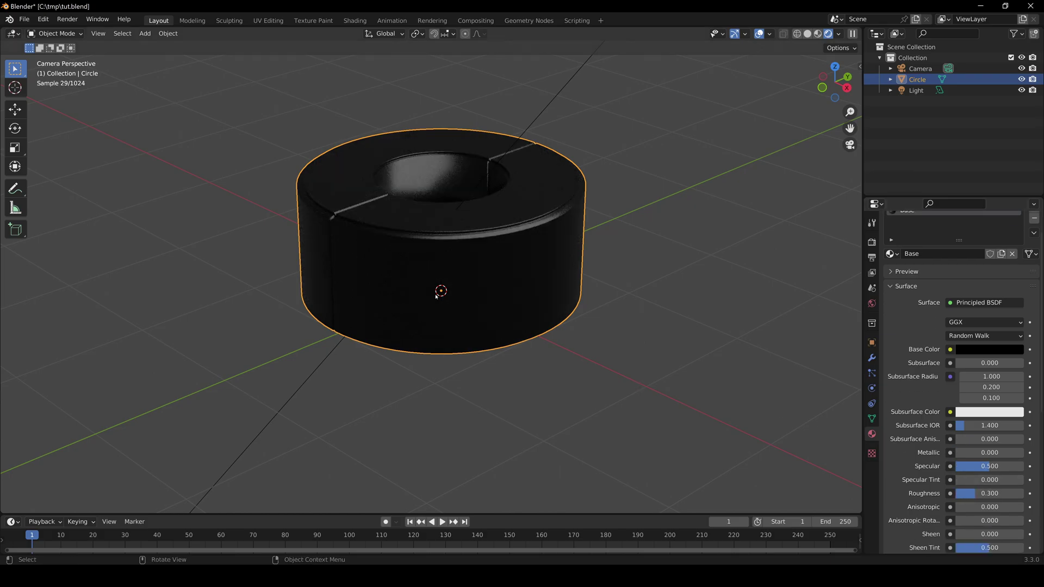
shift+middle_drag(450, 242, 459, 287)
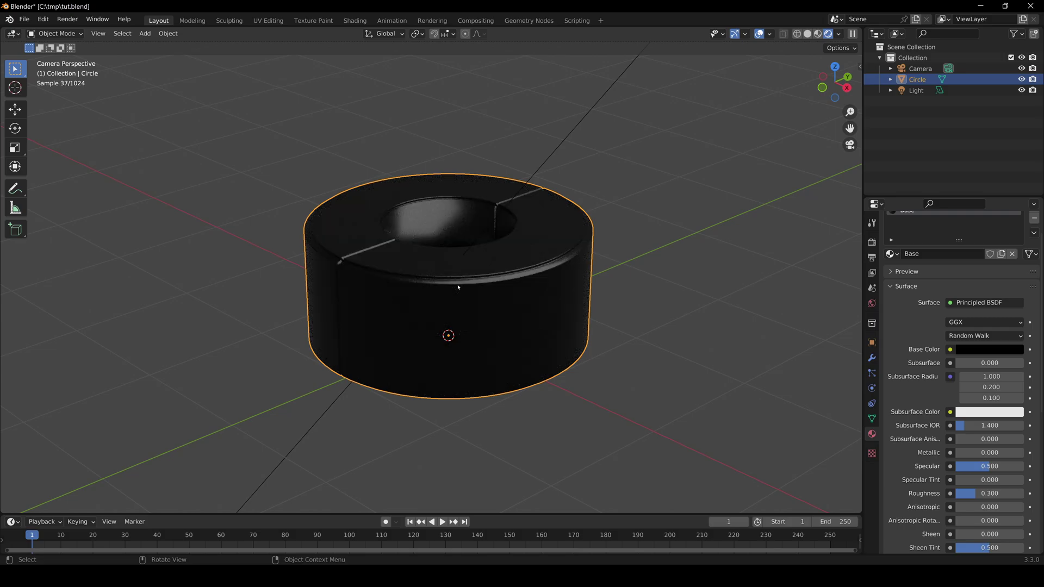
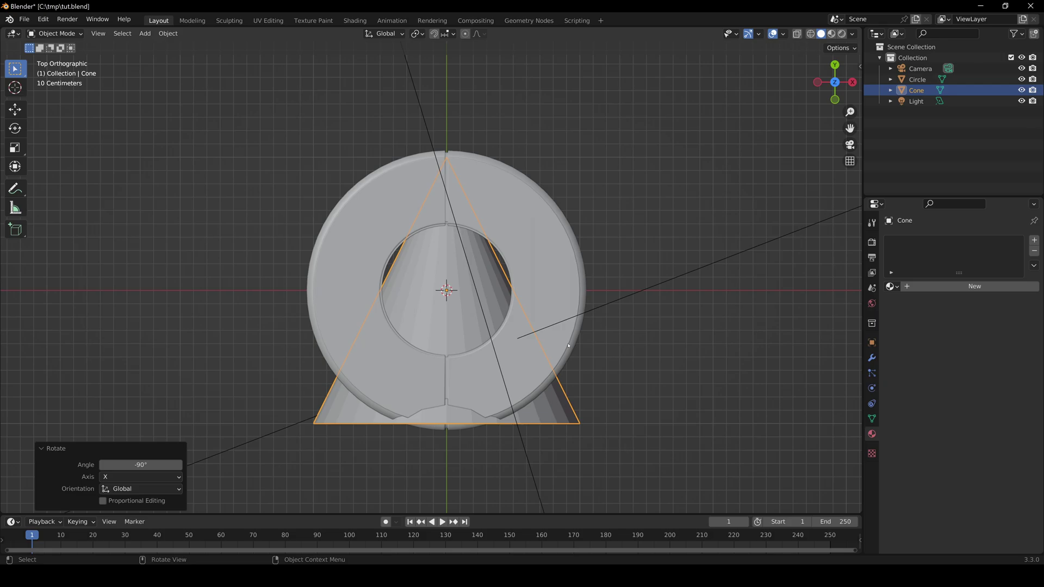
Move the cone 1.3 m along the global Y axis
shift+middle_drag(553, 305, 547, 345)
key(g)
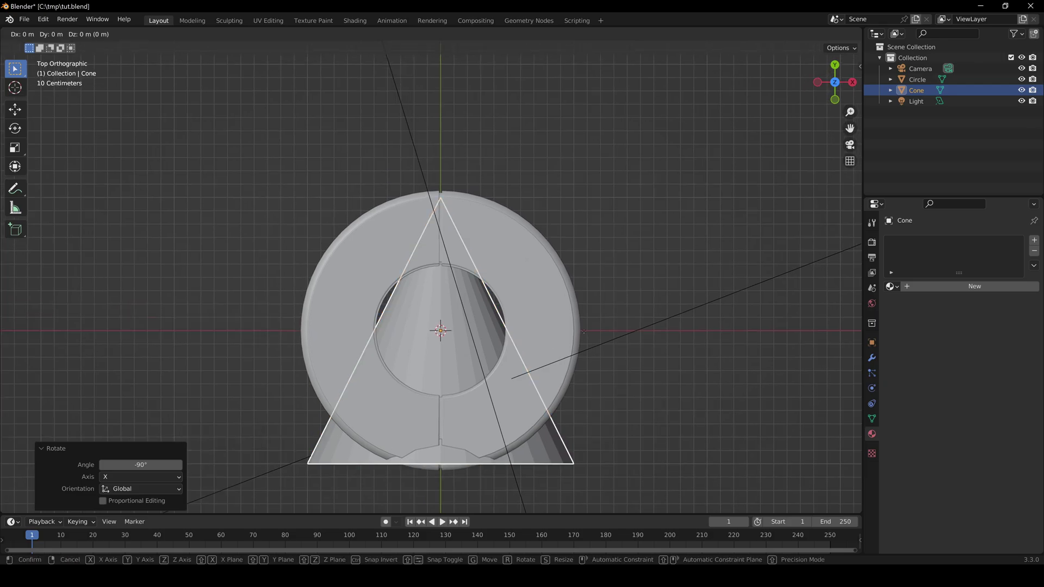
text(y)
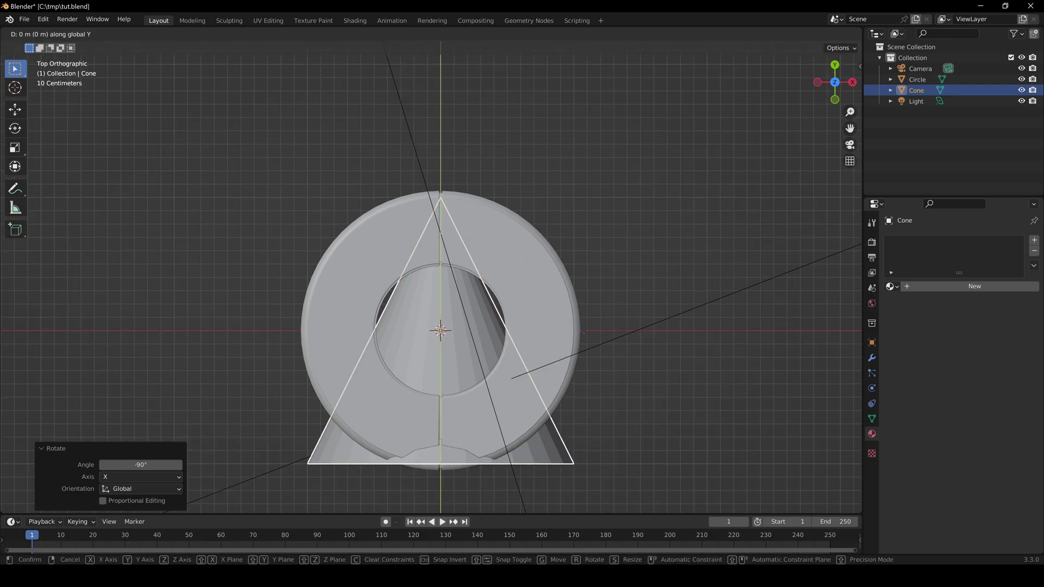
text(.13)
key(BackSpace)
key(BackSpace)
key(BackSpace)
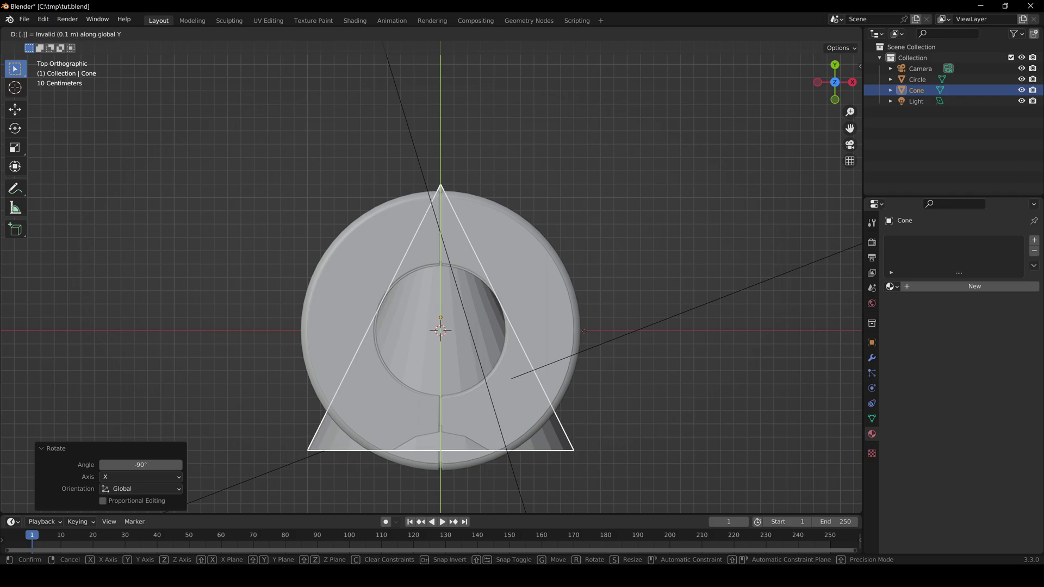
text(1.3)
key(Return)
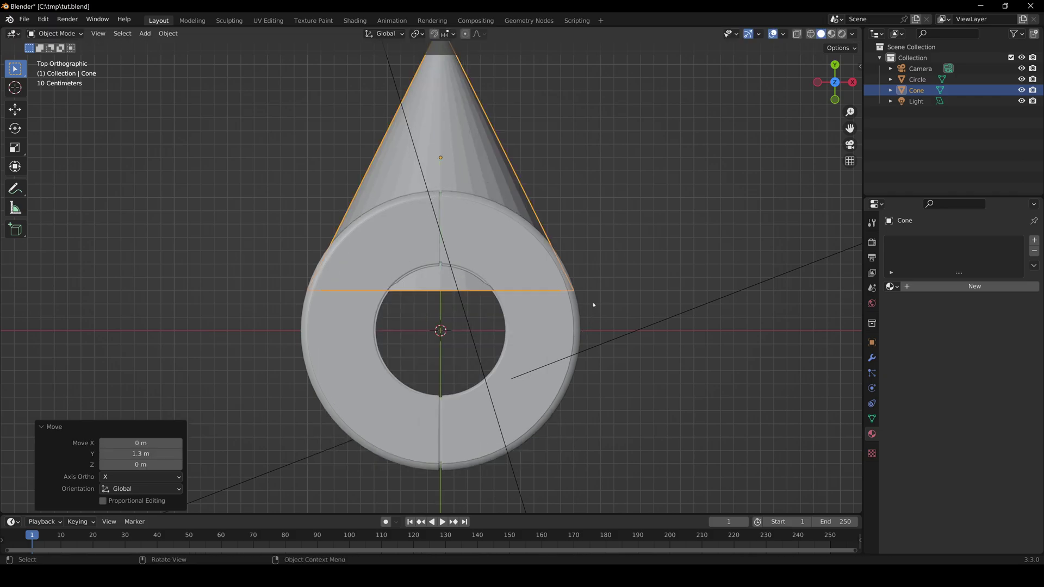
Scale the cone uniformly by 0.435
shift+middle_drag(594, 308, 598, 366)
text(s.435)
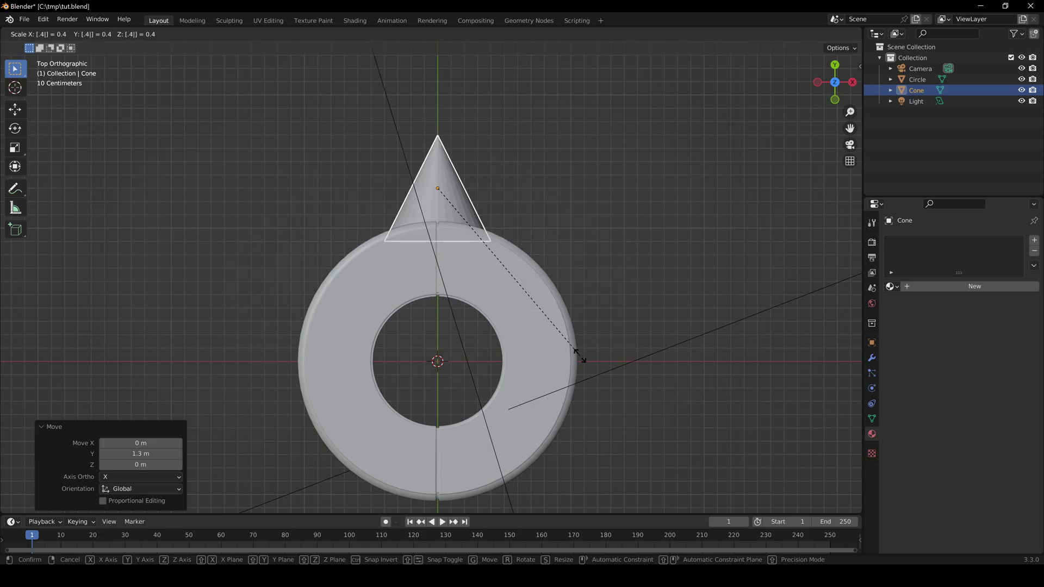
key(Return)
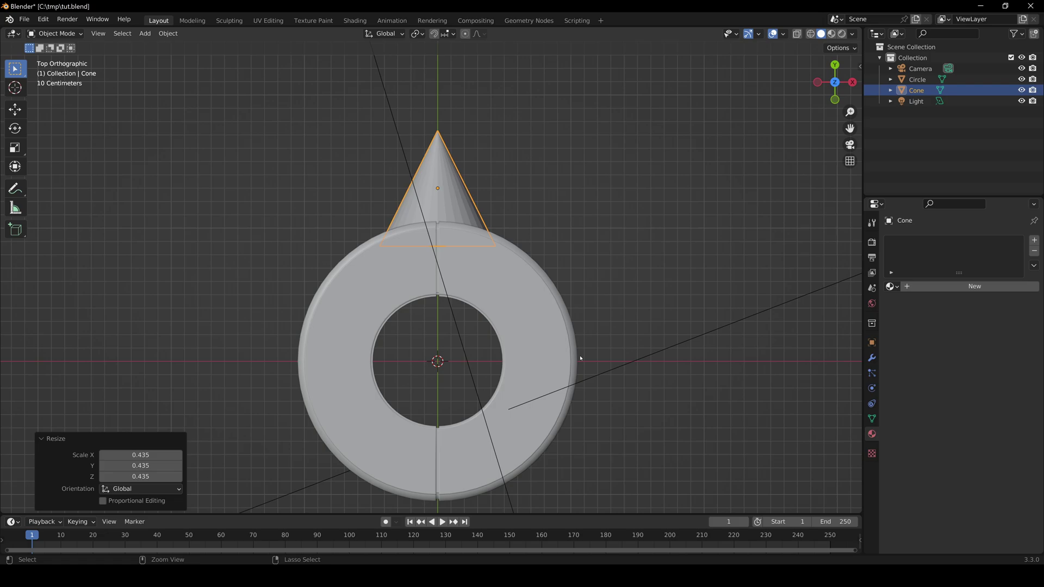
In the back view, raise the cone about 0.44 m along Z to the middle of the bracelet's height
key(ctrl+KP_1)
key(g)
key(z)
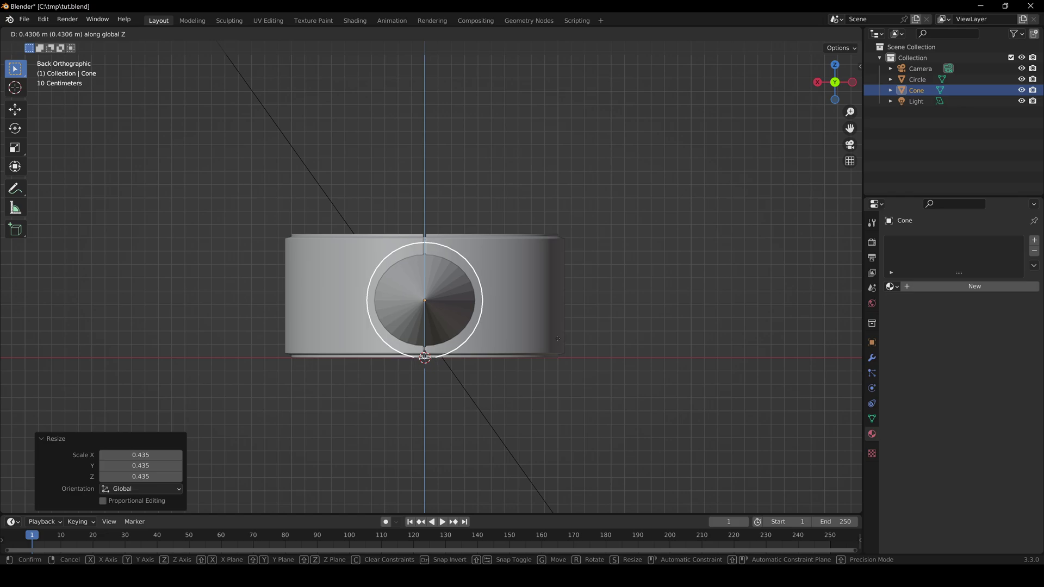
click(558, 340)
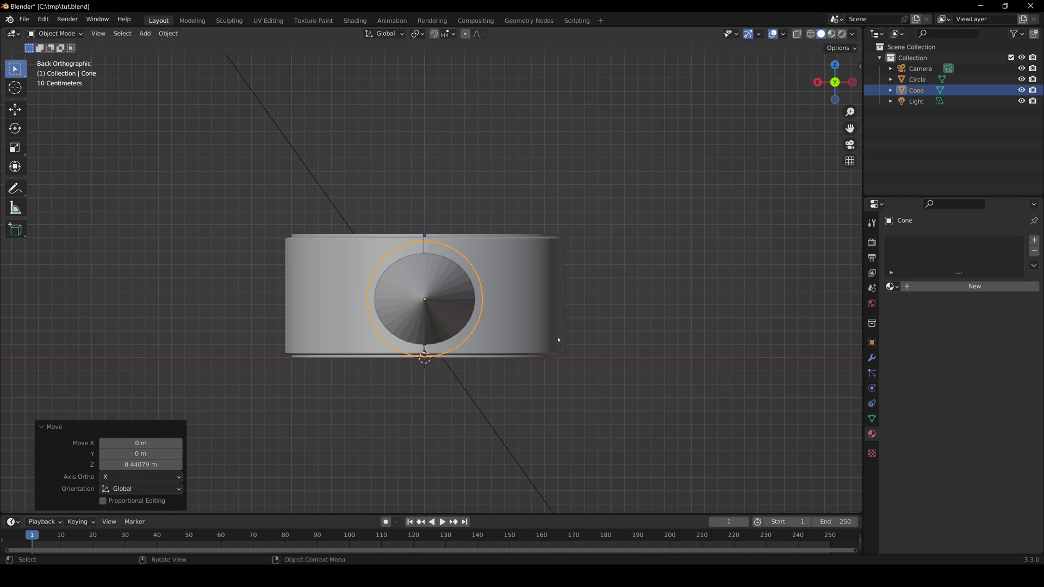
Add a UV sphere with 32 segments, 16 rings and a 1 m radius, and check its pole orientation in Edit Mode
key(KP_7)
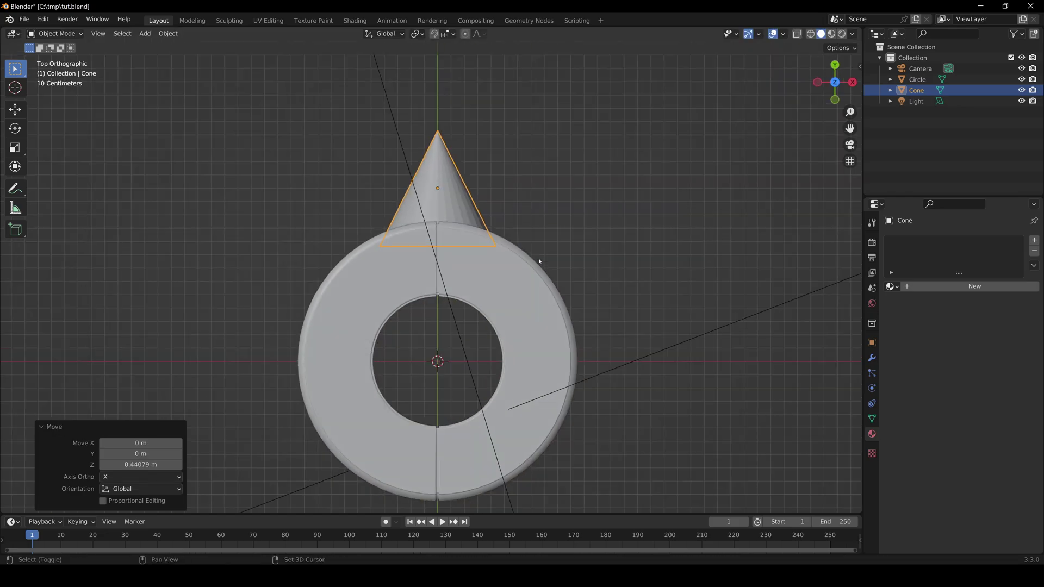
shift+middle_drag(540, 264, 548, 341)
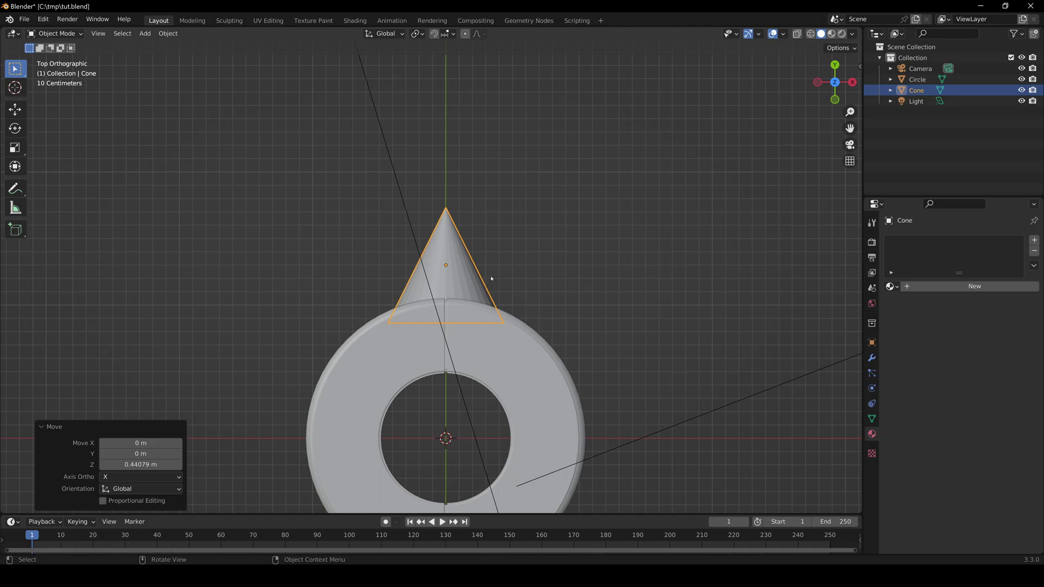
click(144, 33)
mouse_move(174, 46)
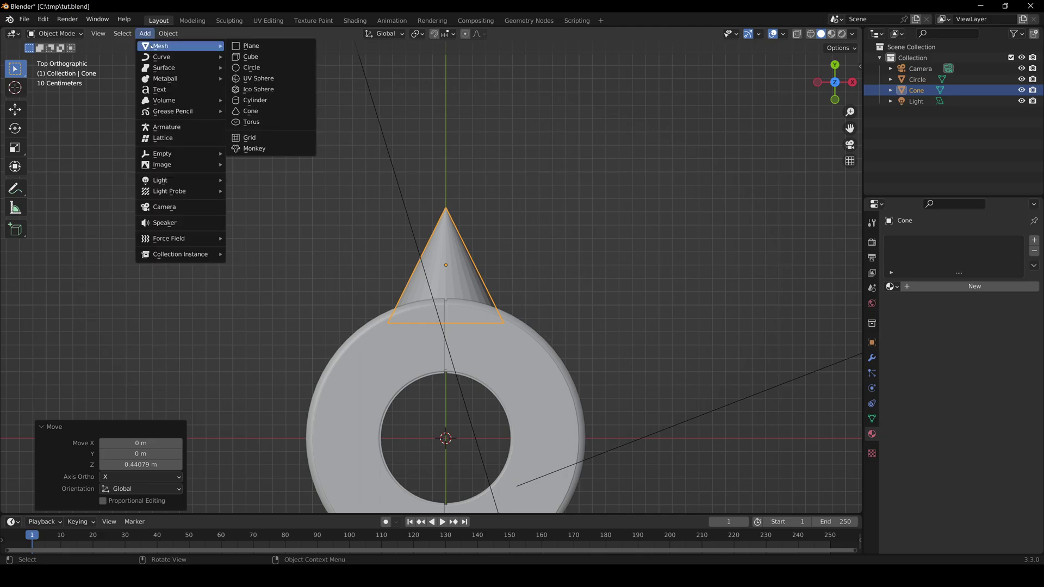
click(256, 78)
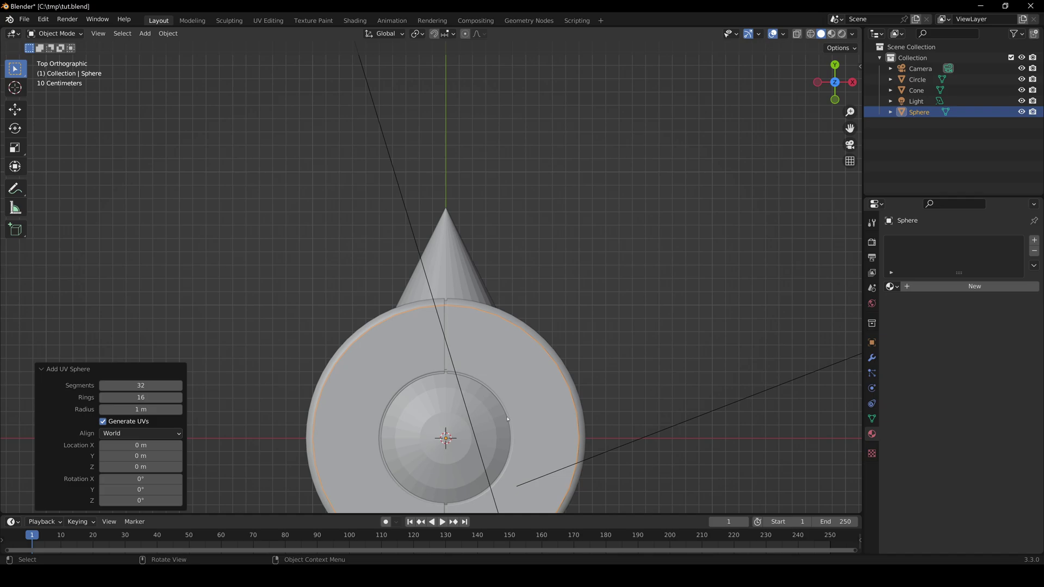
key(Tab)
middle_drag(486, 446, 455, 417)
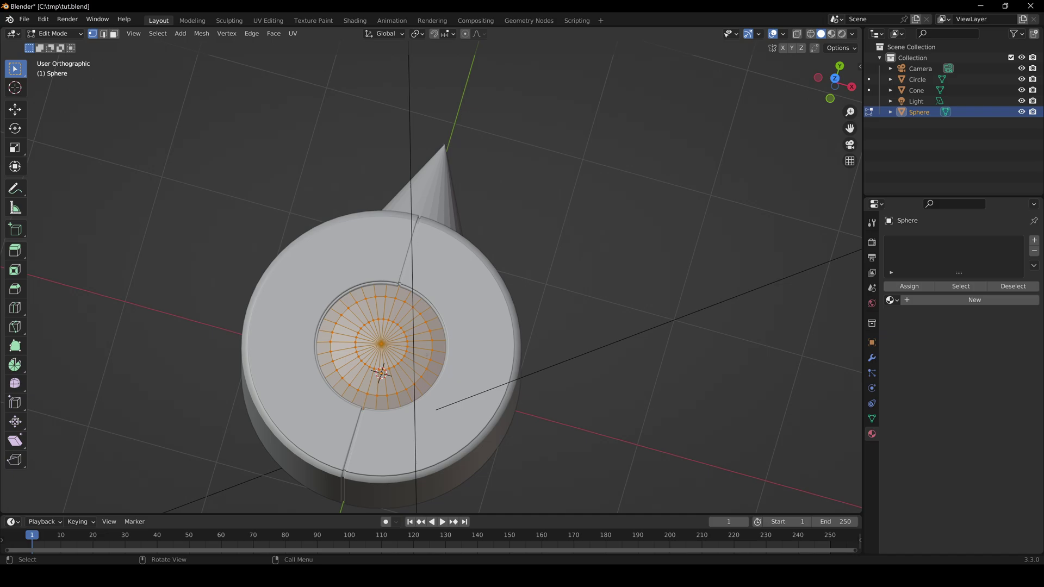
In Object Mode, rotate the sphere -90° about X and scale it uniformly by 0.02
key(Tab)
middle_drag(446, 315, 429, 293)
key(r)
key(x)
text(-90)
key(Return)
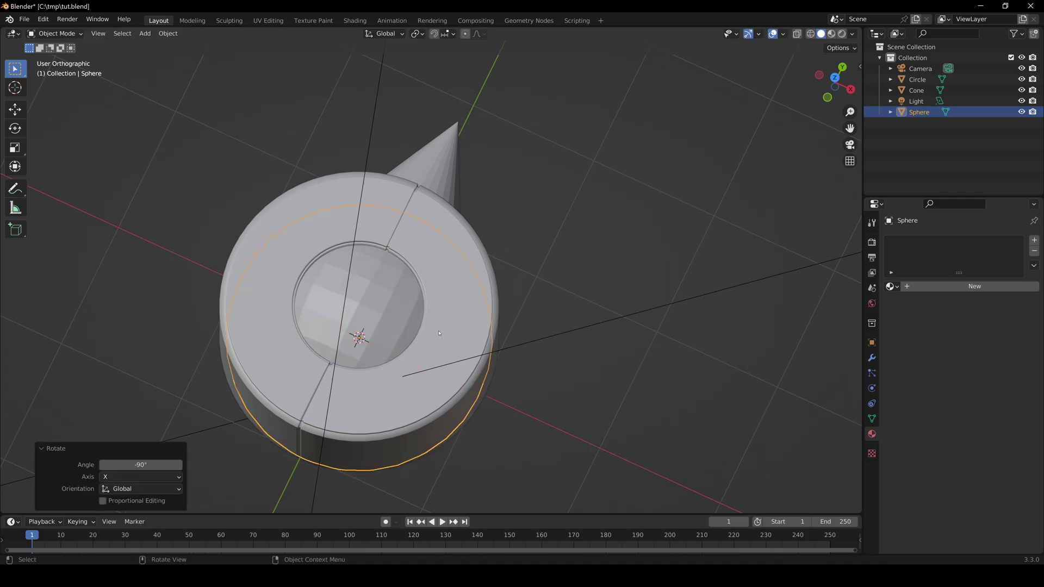
text(s.02)
key(Return)
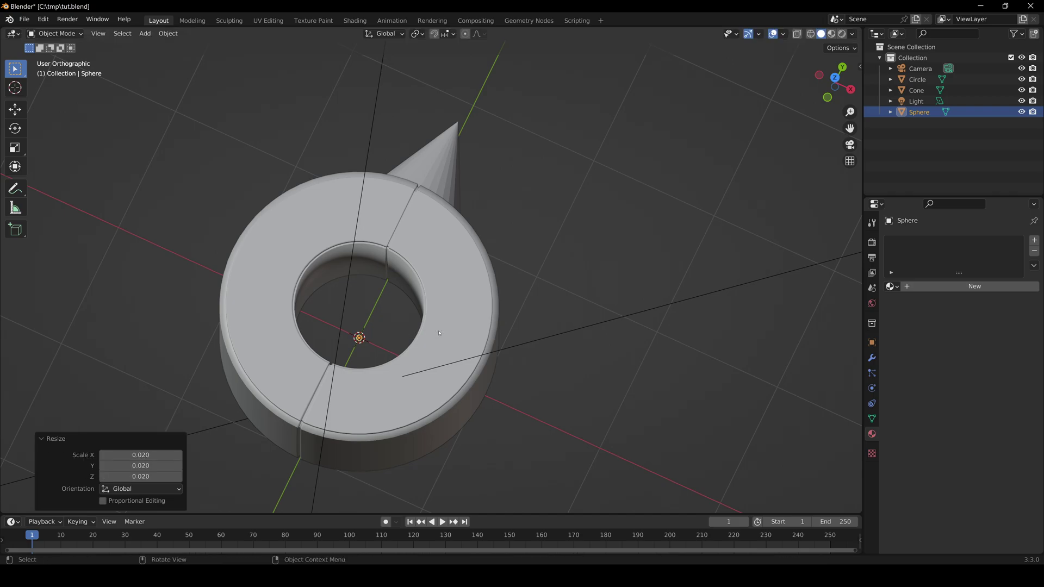
In the right view, move the sphere beside the cone's tip, about 1.68 m along Y and 0.42 m along Z
key(KP_3)
shift+middle_drag(424, 366, 408, 357)
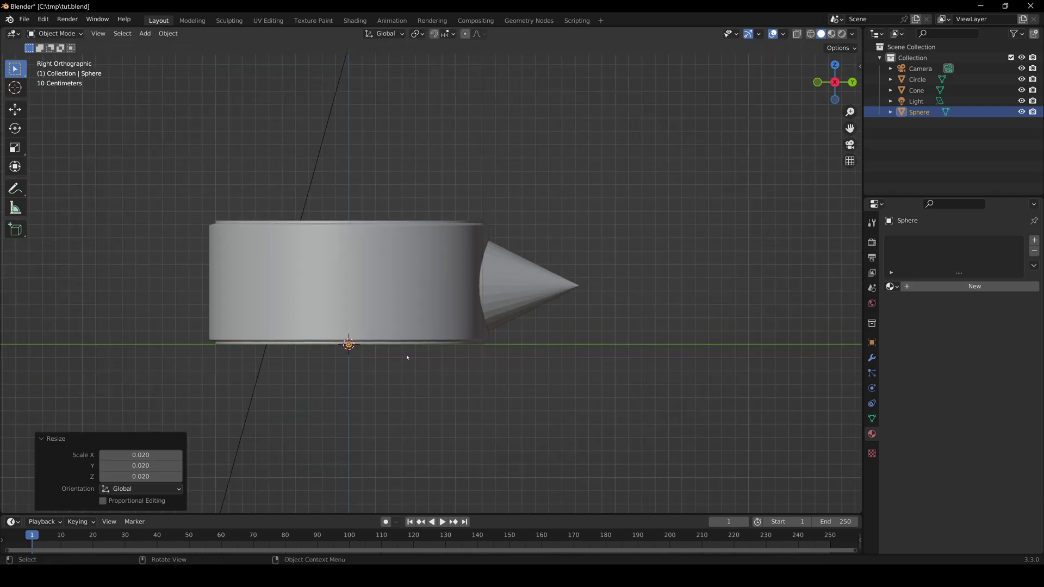
key(g)
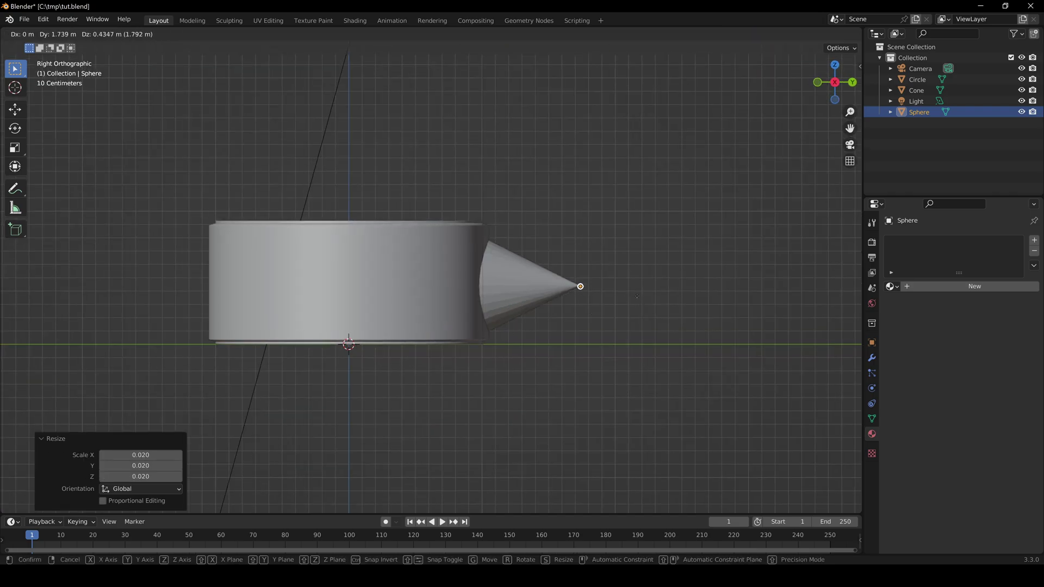
click(631, 298)
key(KP_Decimal)
scroll(447, 306, up, 5)
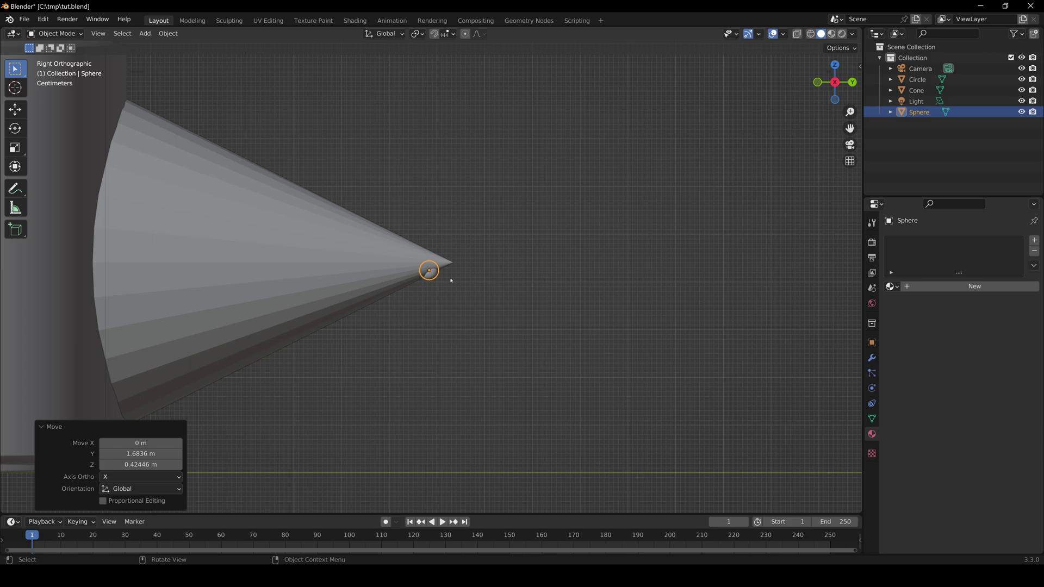
Turn on X-ray and wireframe display for a close-up view of the sphere and the cone's tip
shift+middle_drag(450, 281, 413, 302)
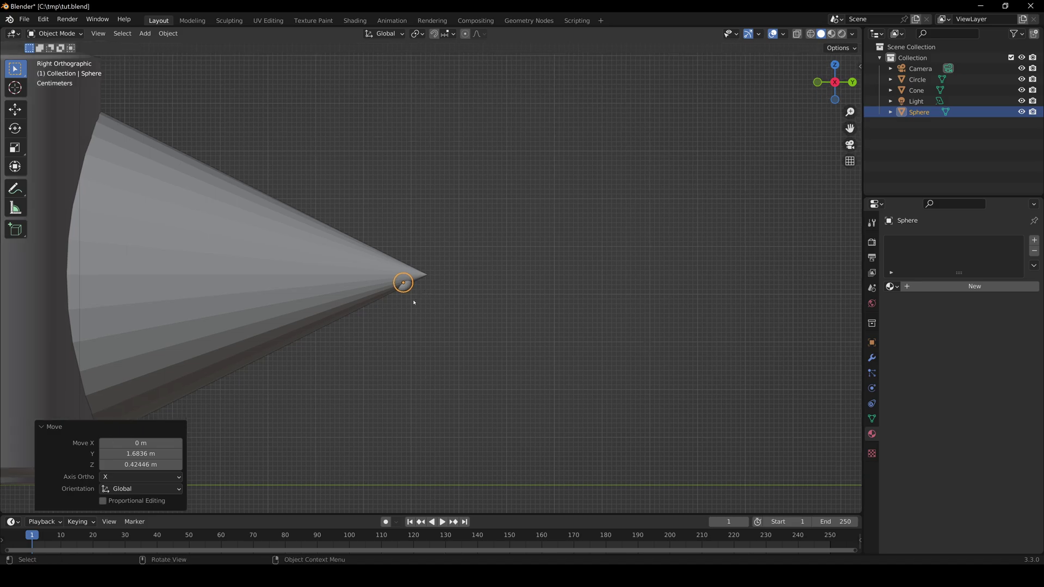
scroll(413, 303, up, 2)
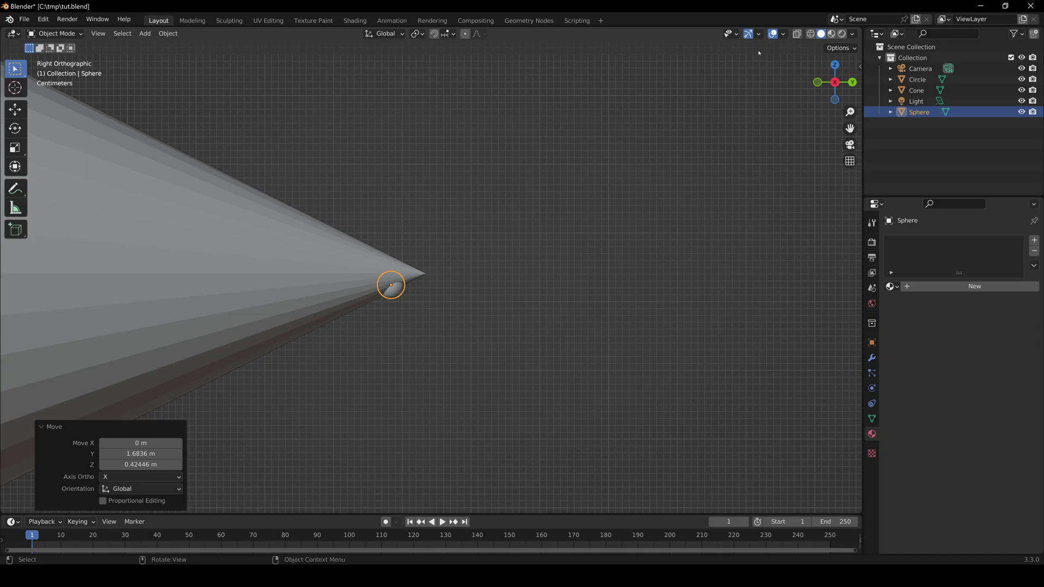
click(797, 34)
click(810, 34)
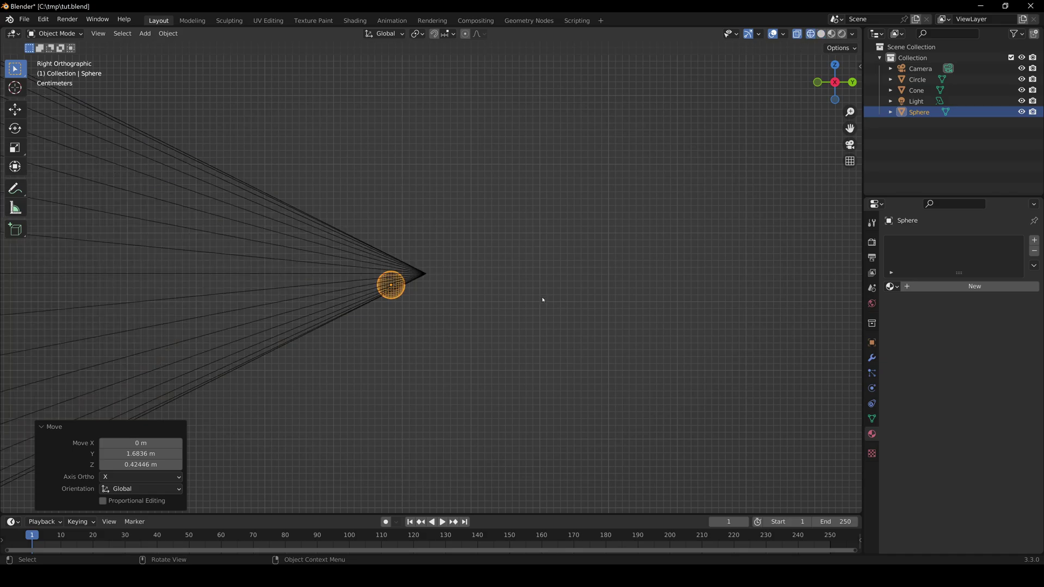
scroll(413, 326, up, 5)
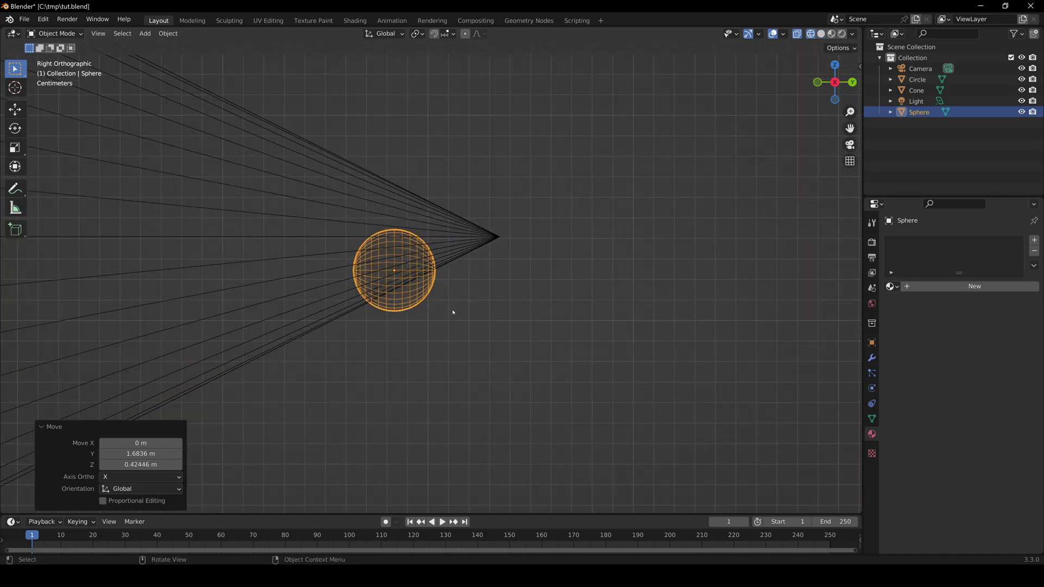
Move the sphere in the Y–Z plane until its outer pole coincides with the cone's tip
key(g)
click(511, 289)
scroll(492, 315, up, 6)
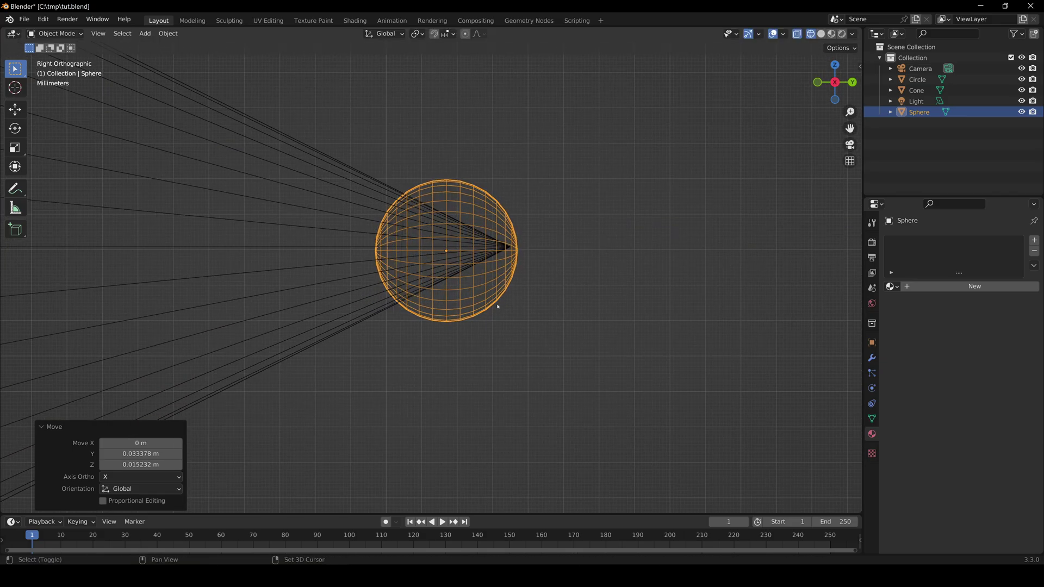
key(g)
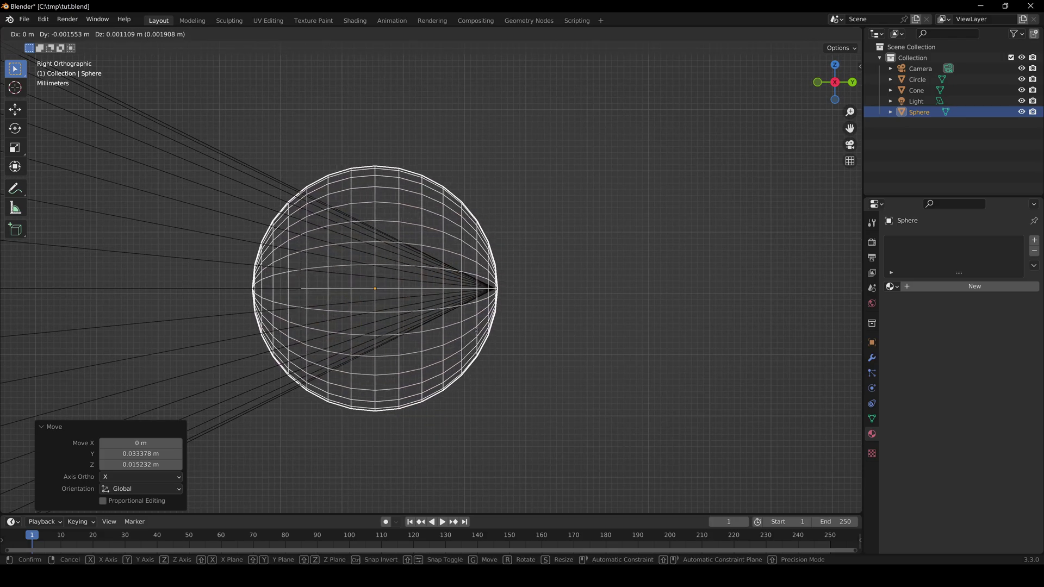
click(476, 331)
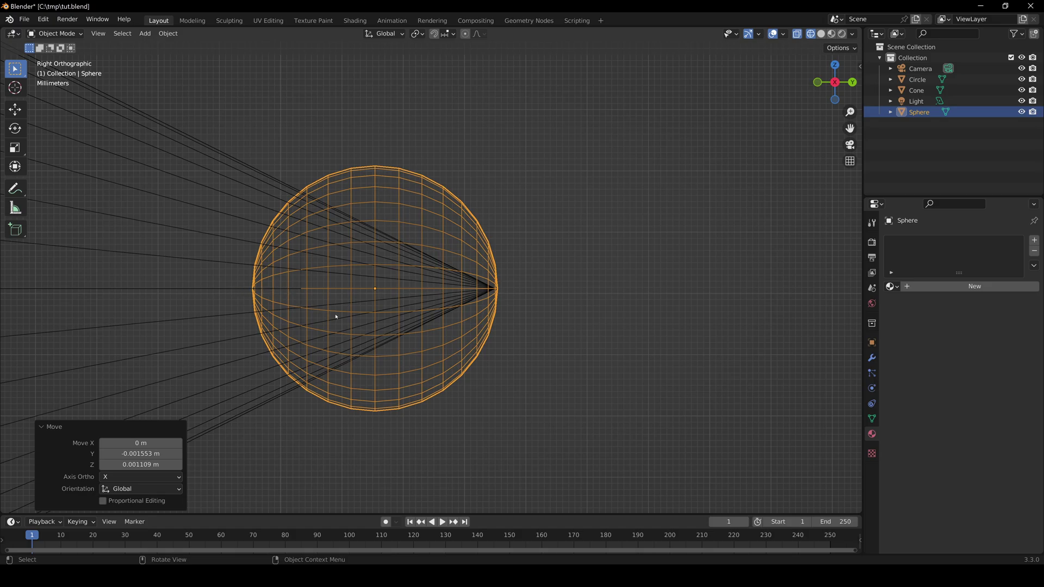
Delete the sphere's edge loop just inside its middle and the remaining inner cap, leaving only the outer hemisphere
key(Tab)
click(350, 284)
alt+click(350, 277)
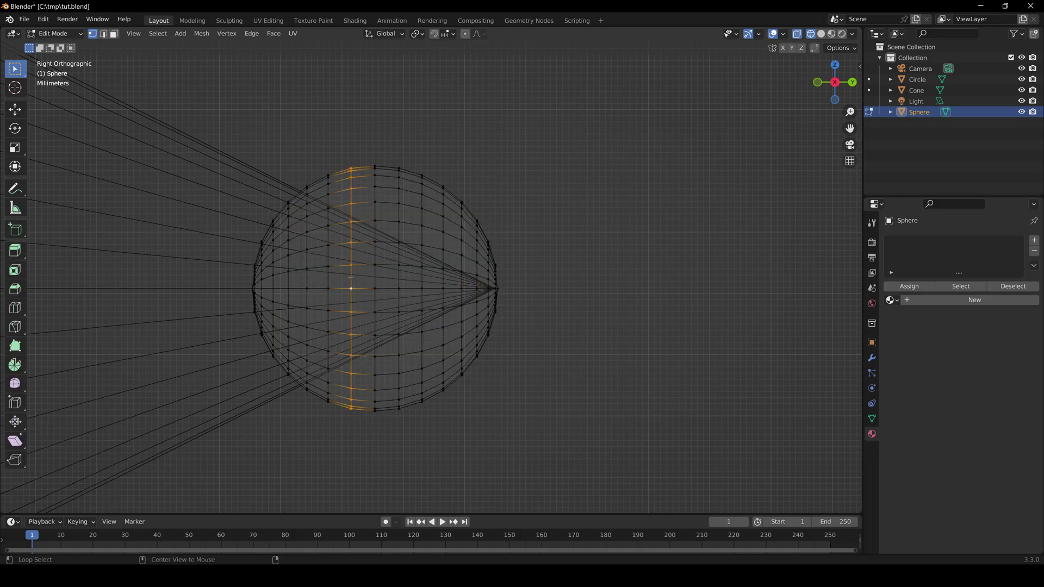
key(x)
click(351, 276)
click(326, 264)
key(ctrl+l)
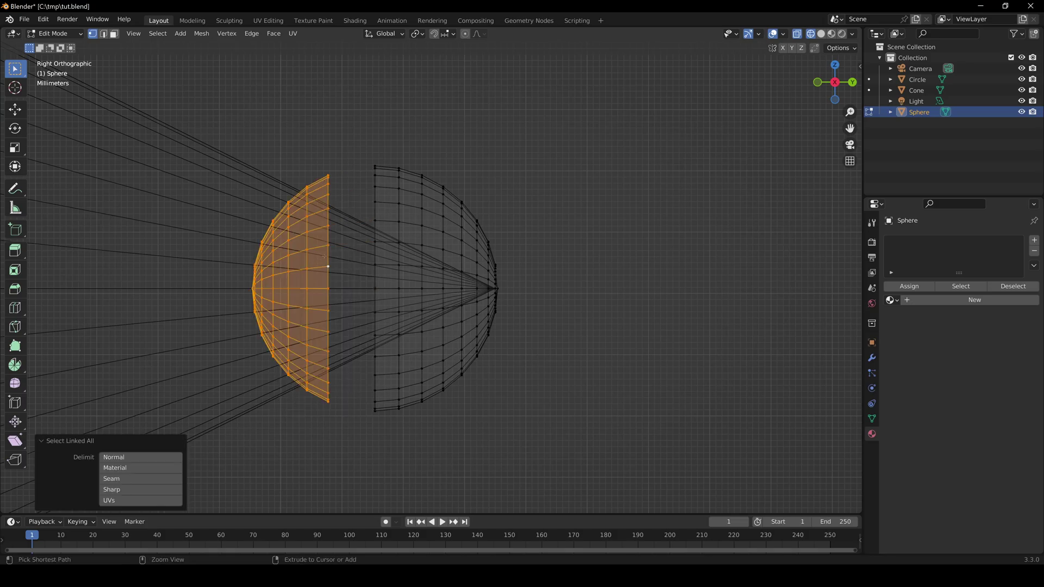
key(x)
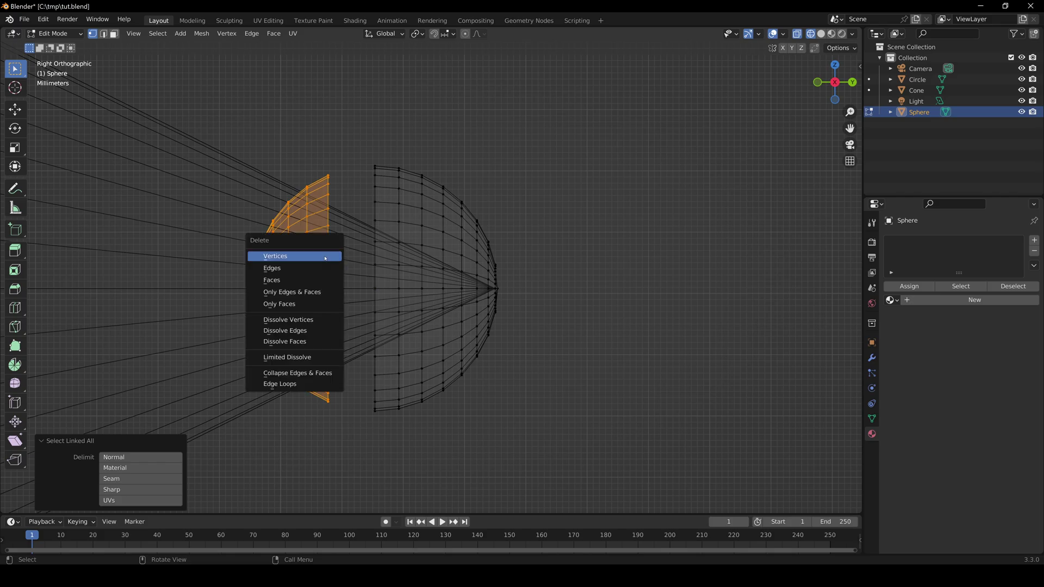
click(325, 258)
key(Tab)
Delete the tip vertex of the cone in Edit Mode, then return to Object Mode
click(324, 256)
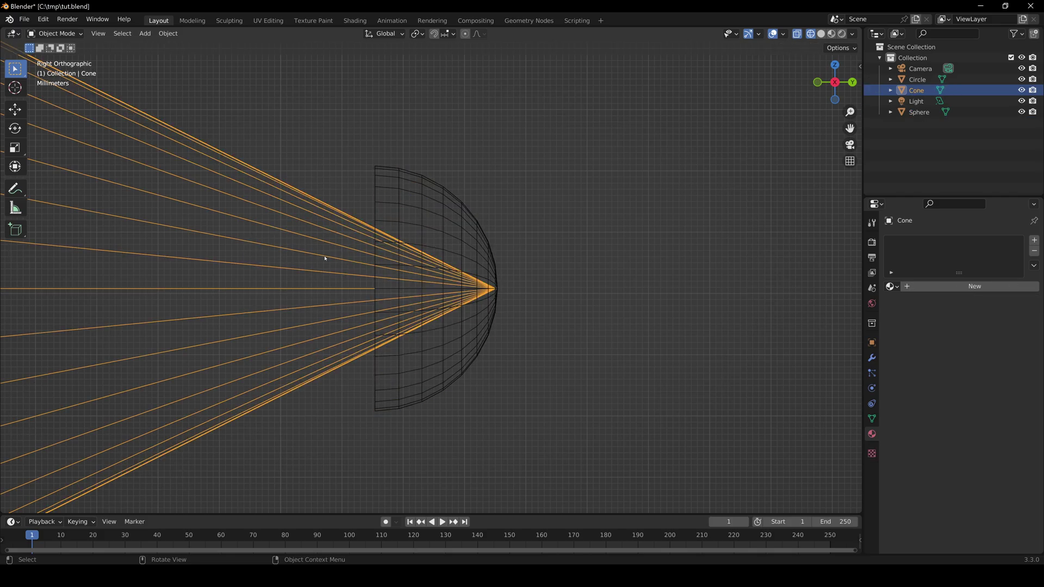
key(Tab)
click(498, 291)
key(x)
click(496, 289)
key(Tab)
Join the hemisphere with the cone into one object, keeping the cone as the active object
click(459, 264)
scroll(443, 281, down, 4)
shift+middle_drag(345, 278, 603, 285)
shift+middle_drag(356, 279, 555, 282)
scroll(426, 301, down, 4)
scroll(426, 300, down, 3)
shift+middle_drag(283, 305, 344, 292)
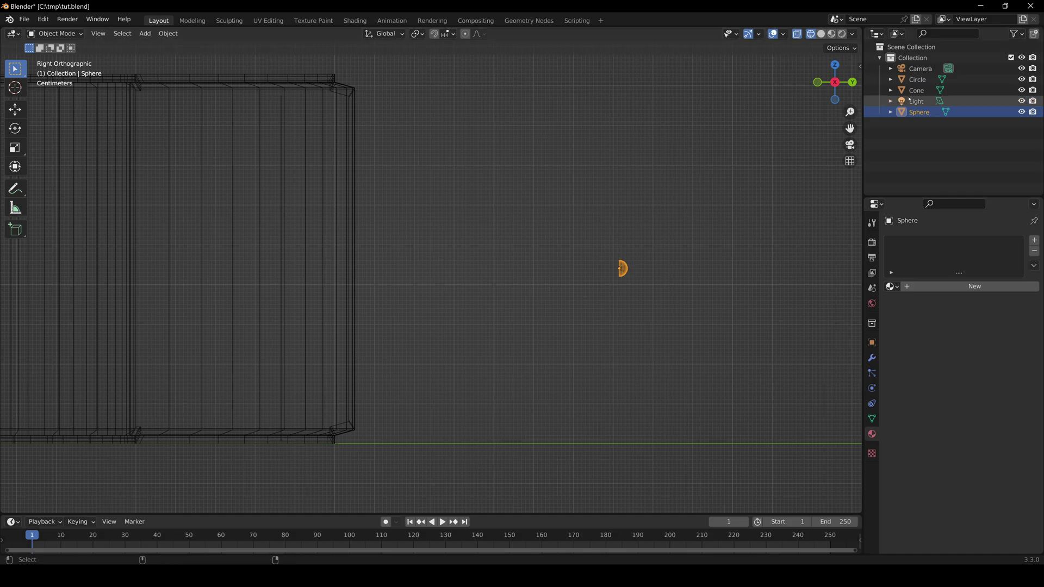
shift+click(454, 268)
key(ctrl+j)
Bridge the cone's base edge loop to the hemisphere's open edge loop
key(Tab)
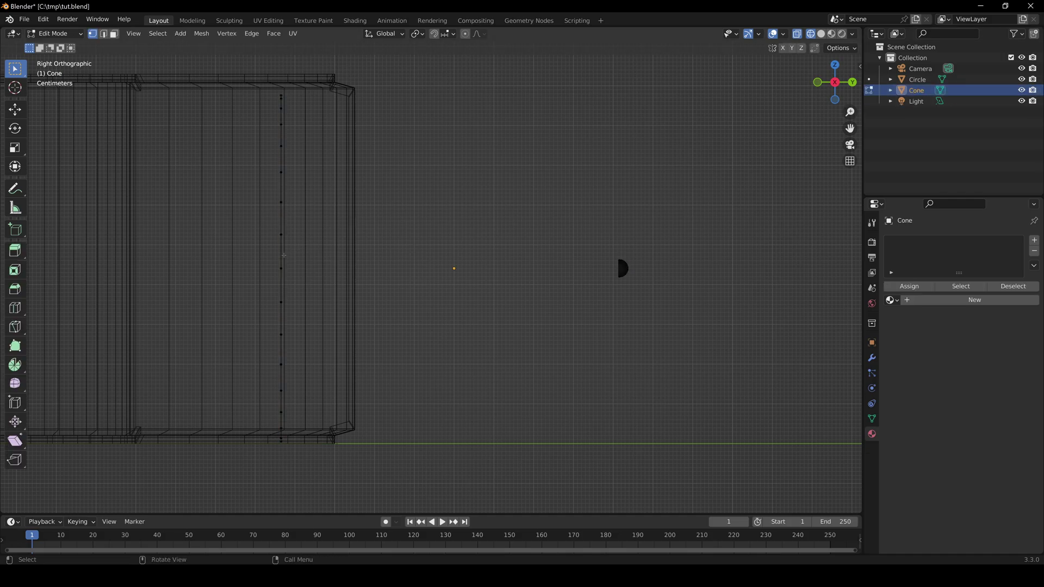
alt+click(284, 255)
shift+middle_drag(548, 296, 435, 292)
scroll(331, 306, up, 3)
scroll(331, 306, up, 2)
scroll(435, 293, up, 2)
alt+shift+click(444, 273)
scroll(248, 184, down, 6)
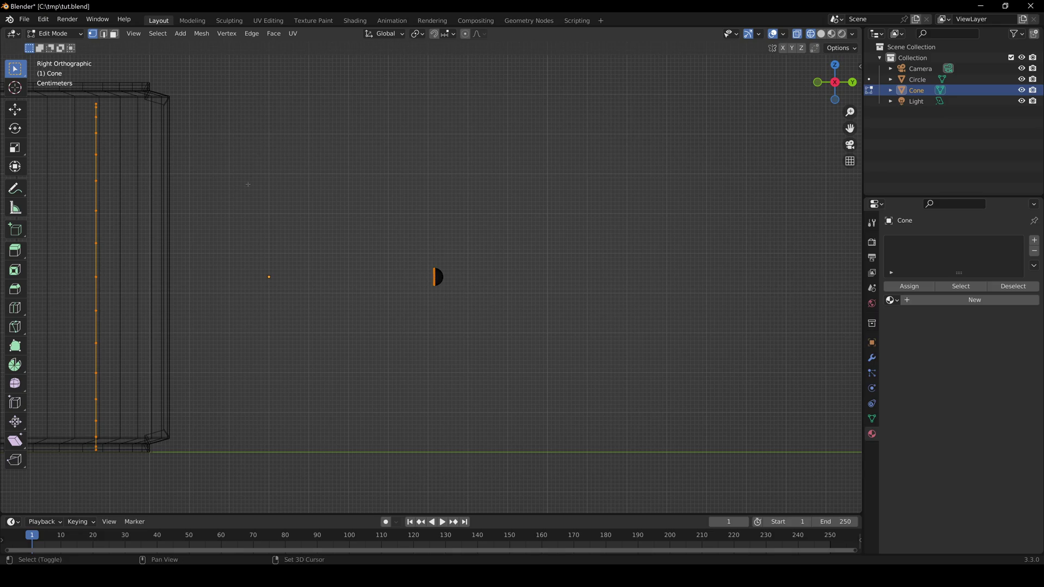
shift+middle_drag(248, 184, 298, 201)
click(252, 33)
click(273, 67)
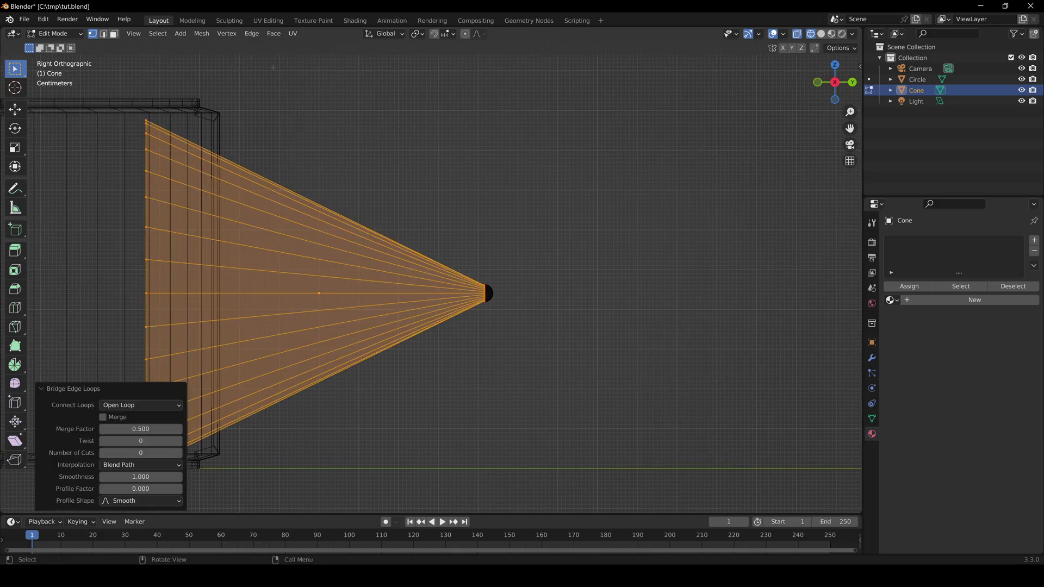
In the top view, scale the hemisphere's first ring above the joint by 0.934 to follow the cone's slope
key(KP_7)
shift+middle_drag(379, 309, 484, 370)
scroll(484, 369, up, 3)
scroll(571, 353, up, 3)
shift+middle_drag(413, 361, 319, 336)
scroll(484, 359, up, 3)
scroll(319, 336, up, 3)
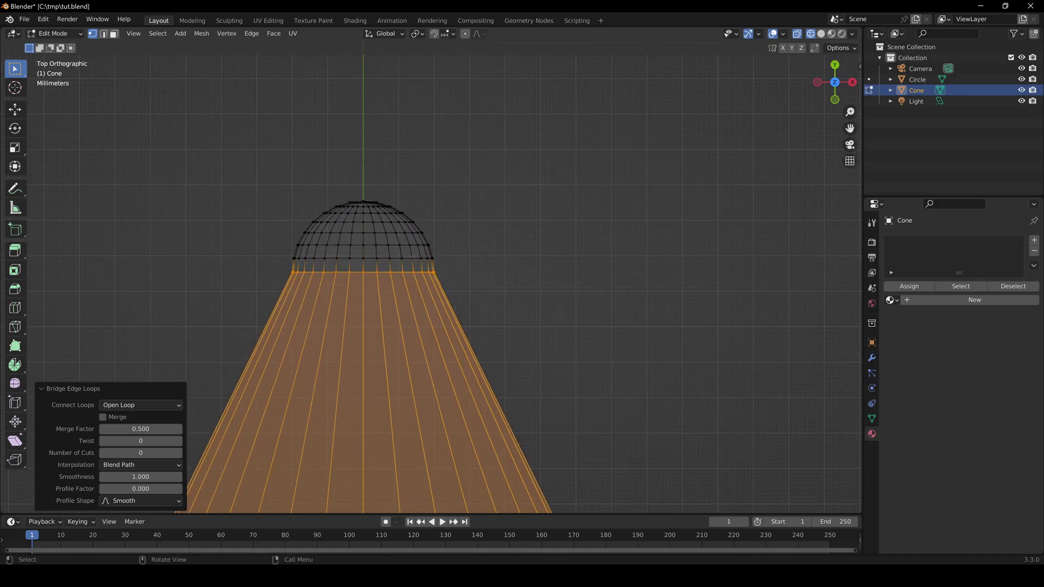
key(ctrl+z)
shift+middle_drag(487, 295, 494, 328)
scroll(494, 328, up, 2)
key(s)
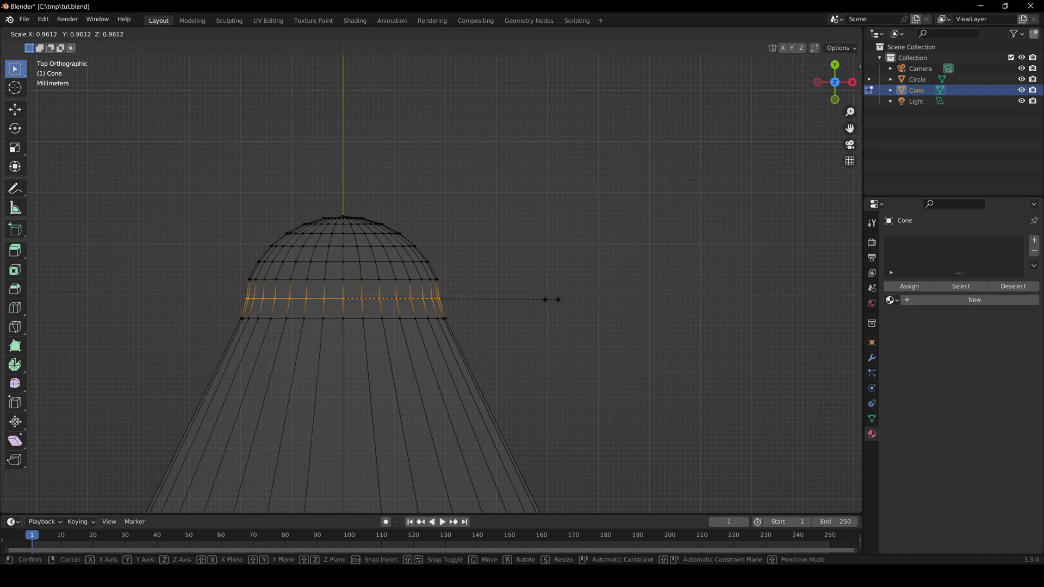
click(545, 302)
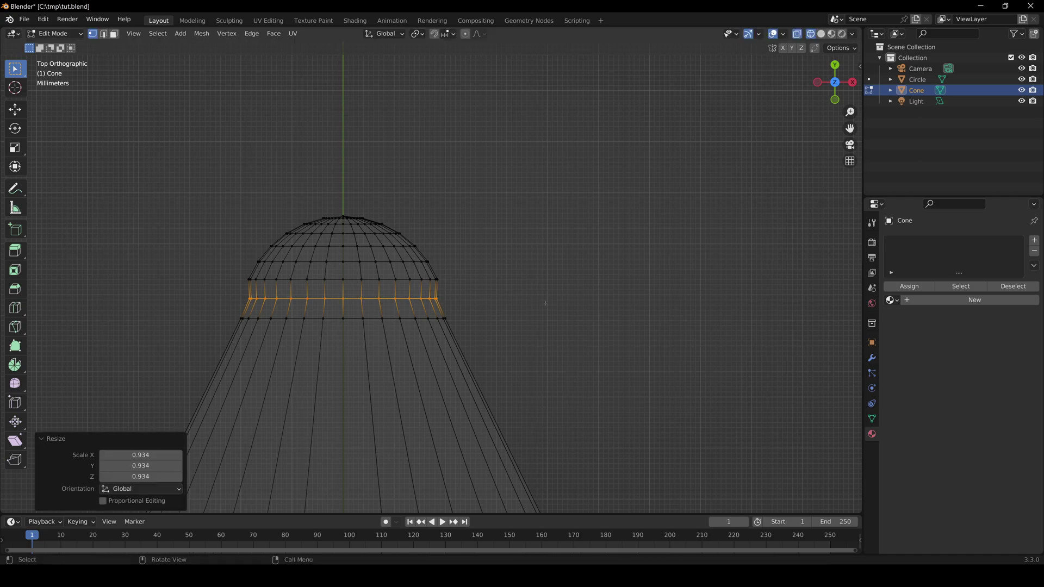
Scale the next three rings toward the tip by about 0.91, 0.90 and 0.96 to round the transition
alt+click(388, 278)
key(s)
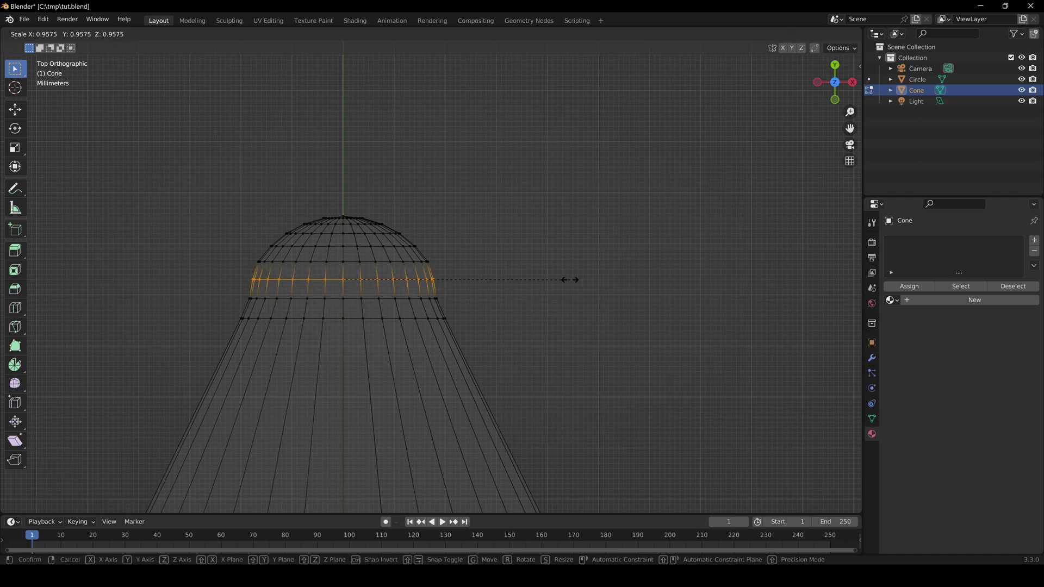
click(556, 286)
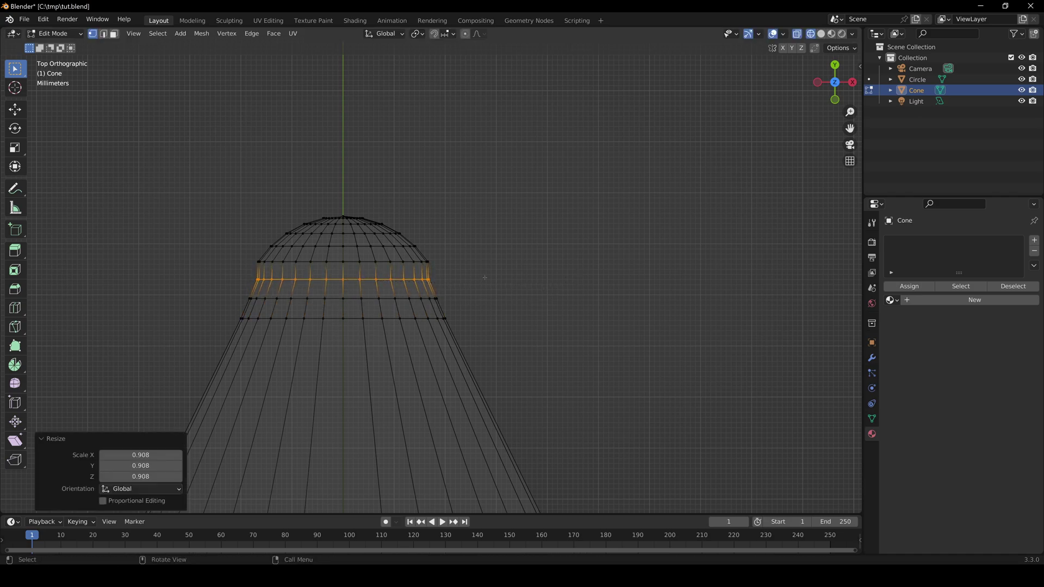
alt+click(559, 262)
key(s)
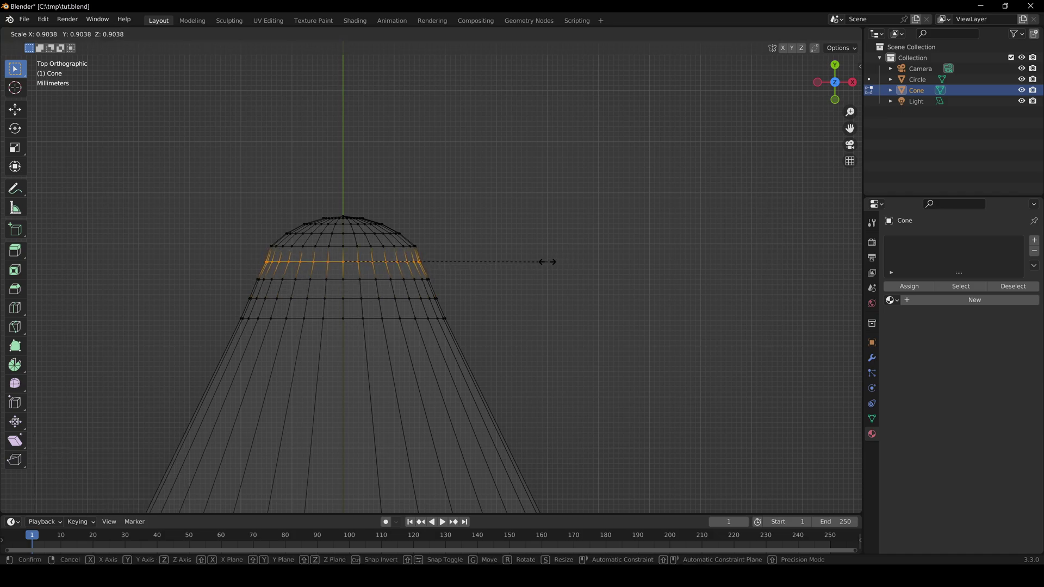
click(553, 261)
alt+click(367, 248)
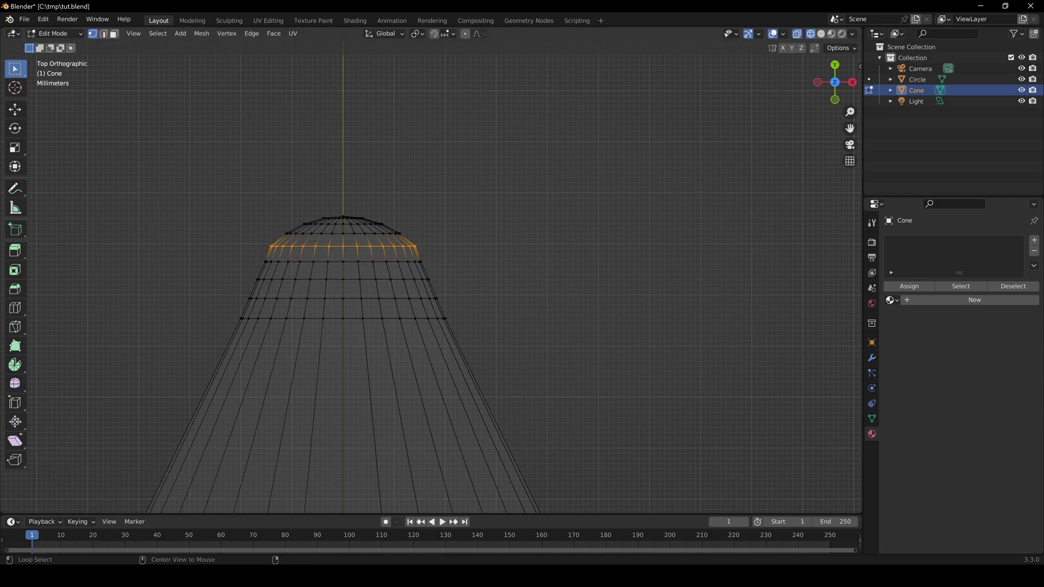
key(s)
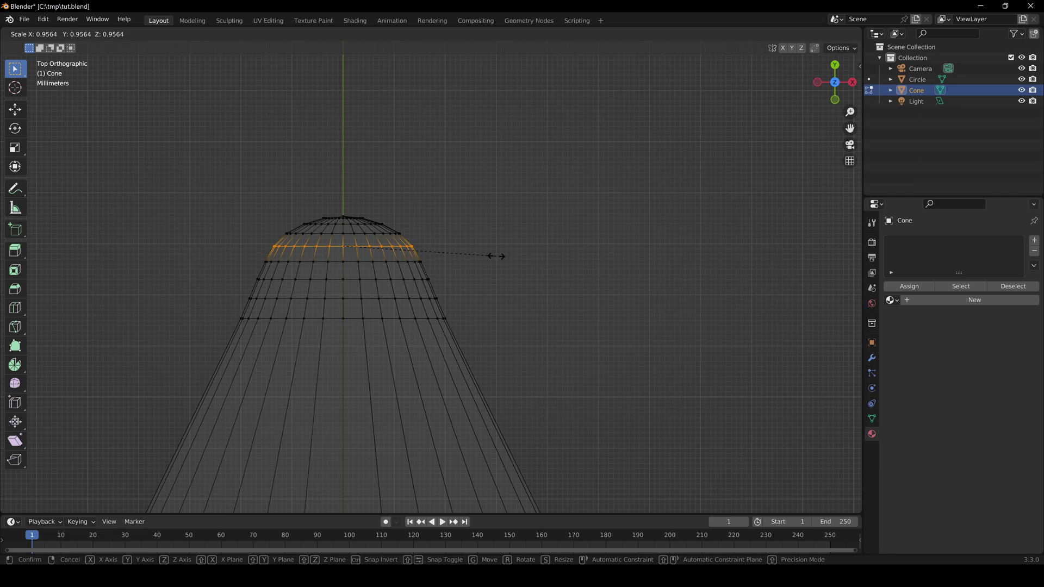
click(495, 257)
key(Tab)
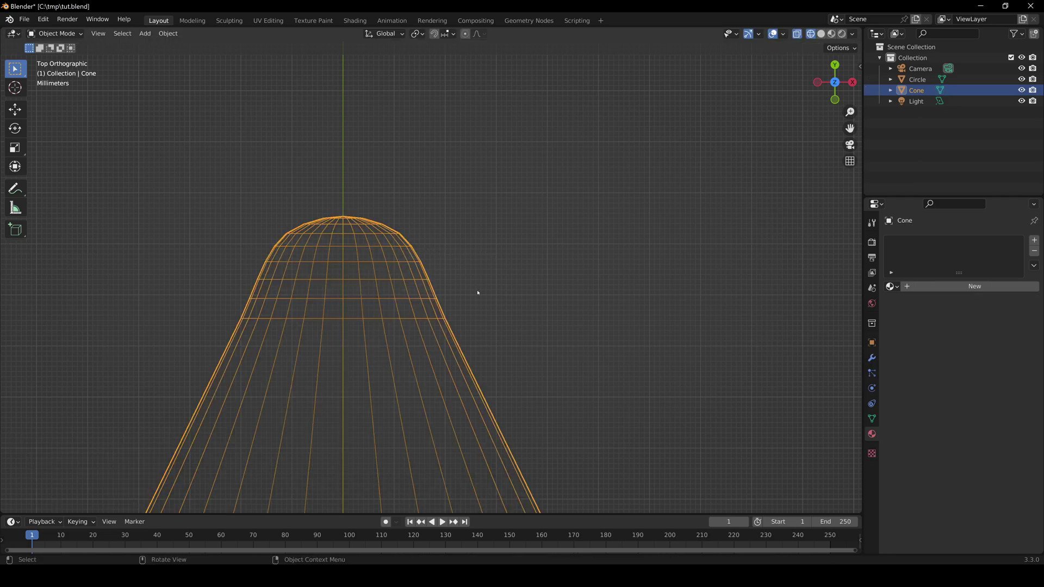
Display the model in solid shading without X-ray and apply Shade Smooth to the cone
scroll(478, 293, down, 5)
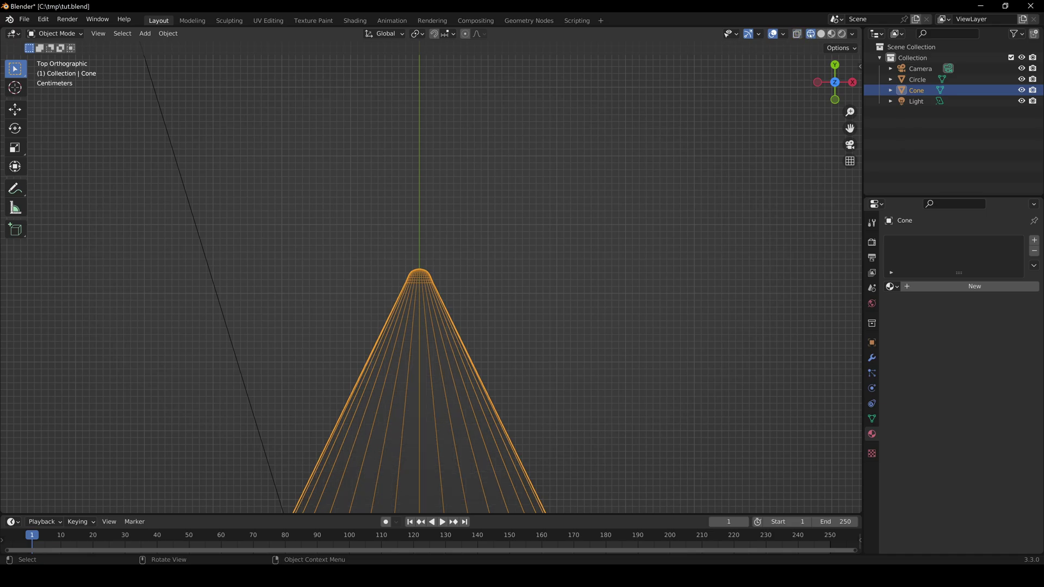
click(821, 34)
shift+middle_drag(474, 345, 417, 80)
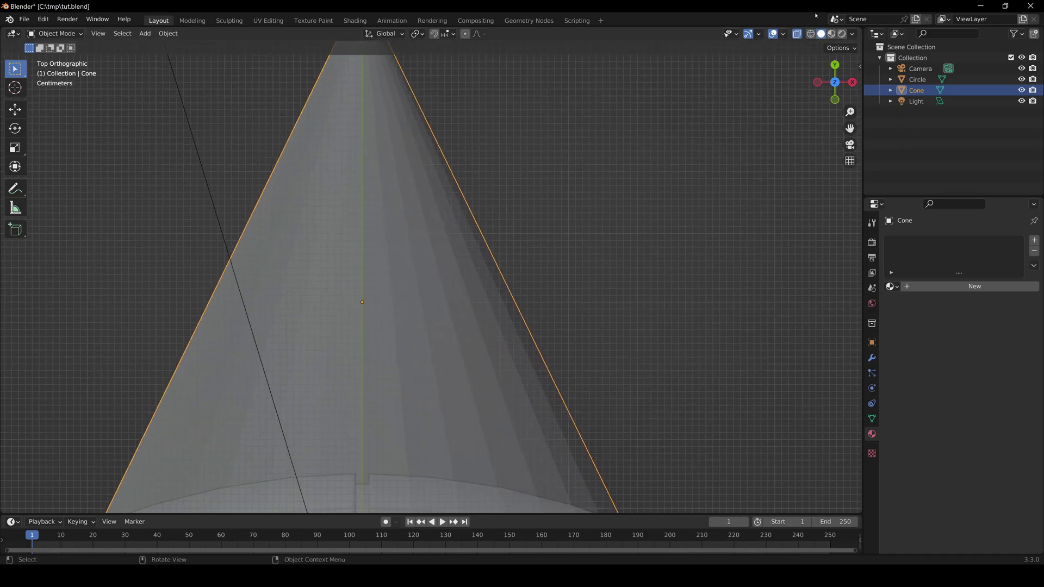
click(796, 33)
shift+middle_drag(381, 223, 400, 273)
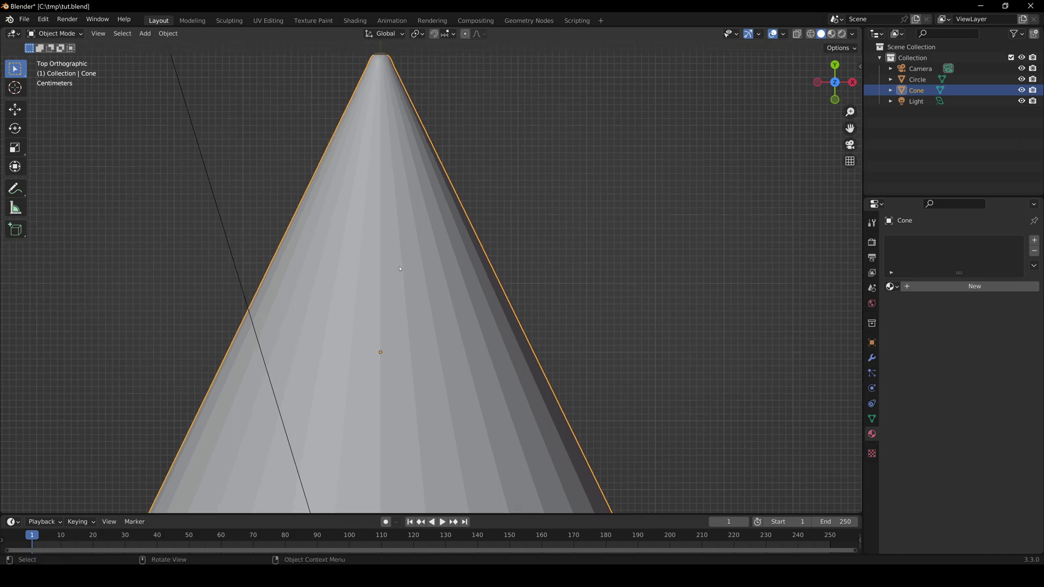
click(168, 33)
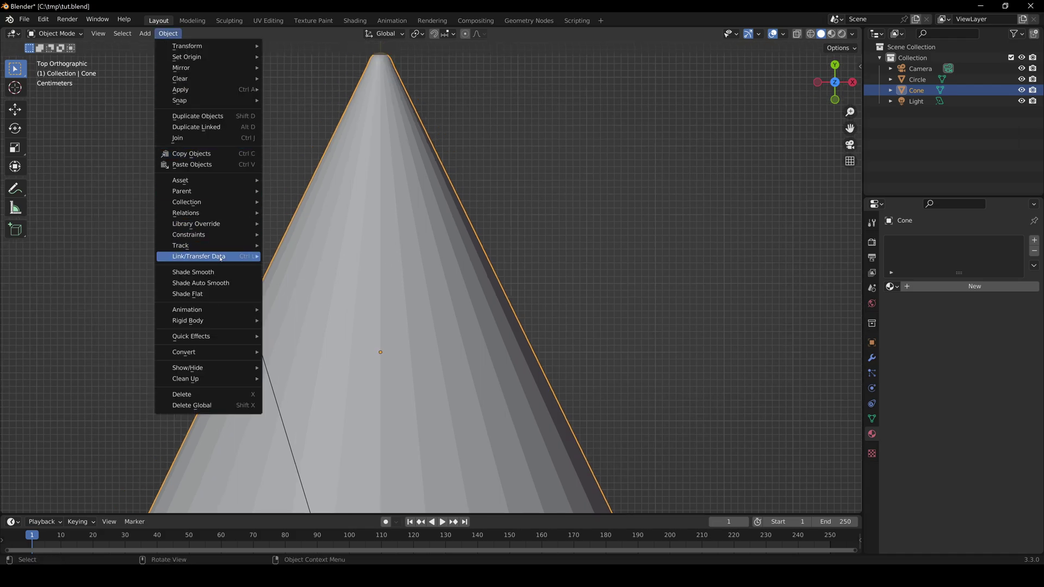
click(222, 272)
scroll(388, 320, down, 3)
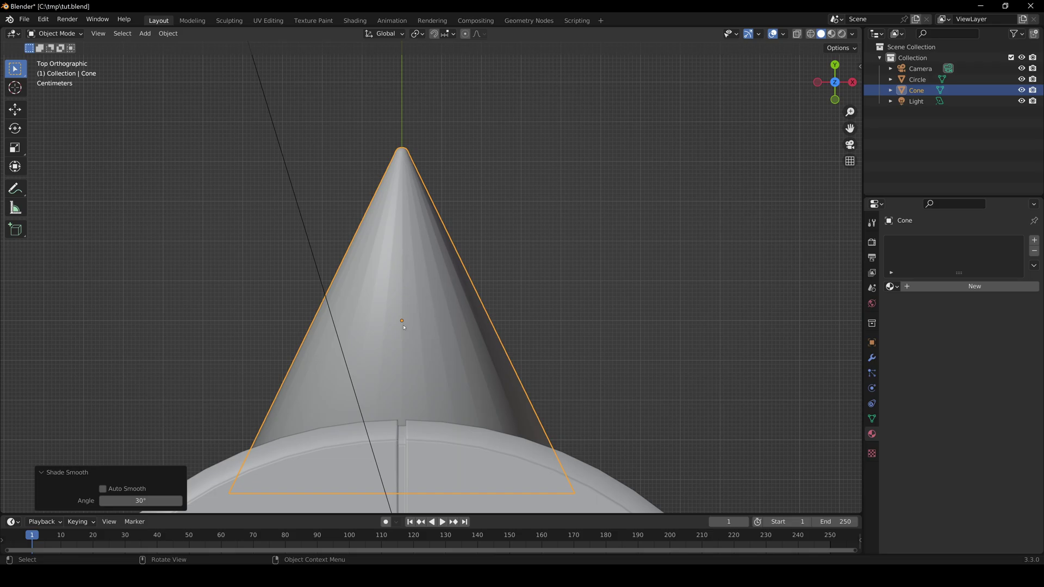
Select all the long side edges of the cone with X-ray on and subdivide them with 12 cuts
key(Tab)
click(104, 34)
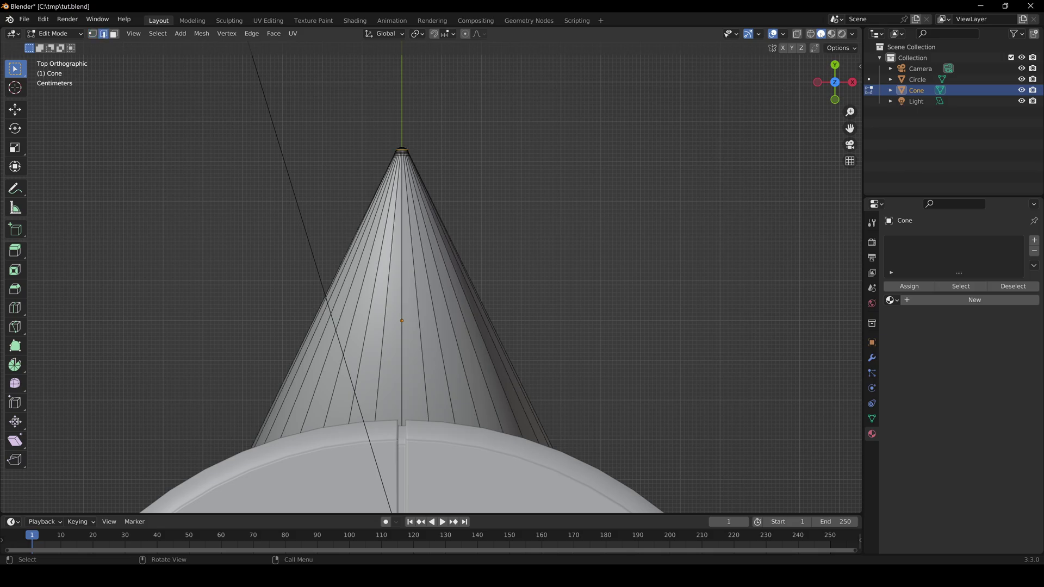
click(797, 34)
drag(615, 333, 188, 283)
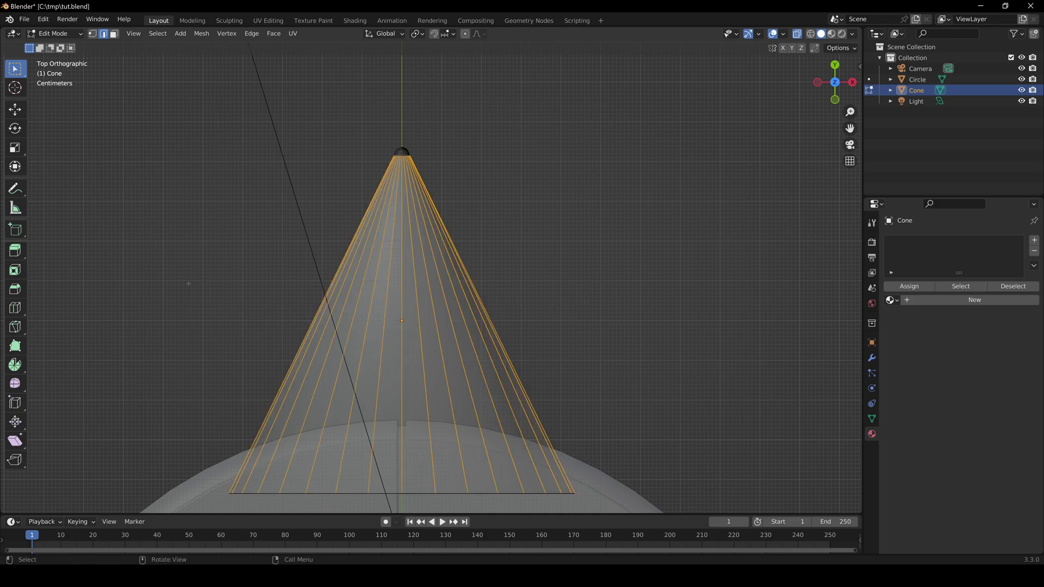
key(ctrl+e)
click(189, 284)
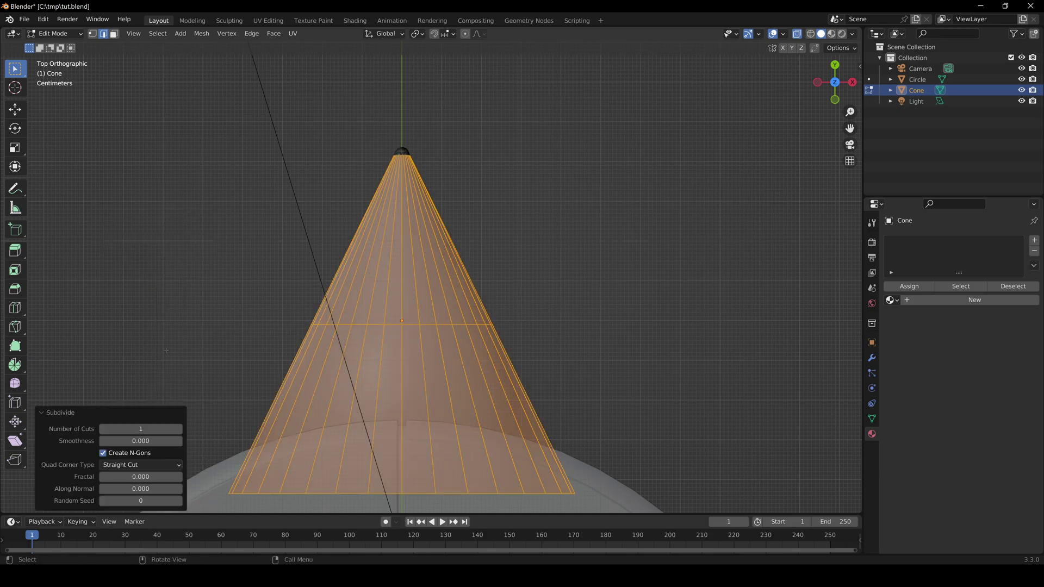
click(140, 429)
text(12)
key(Return)
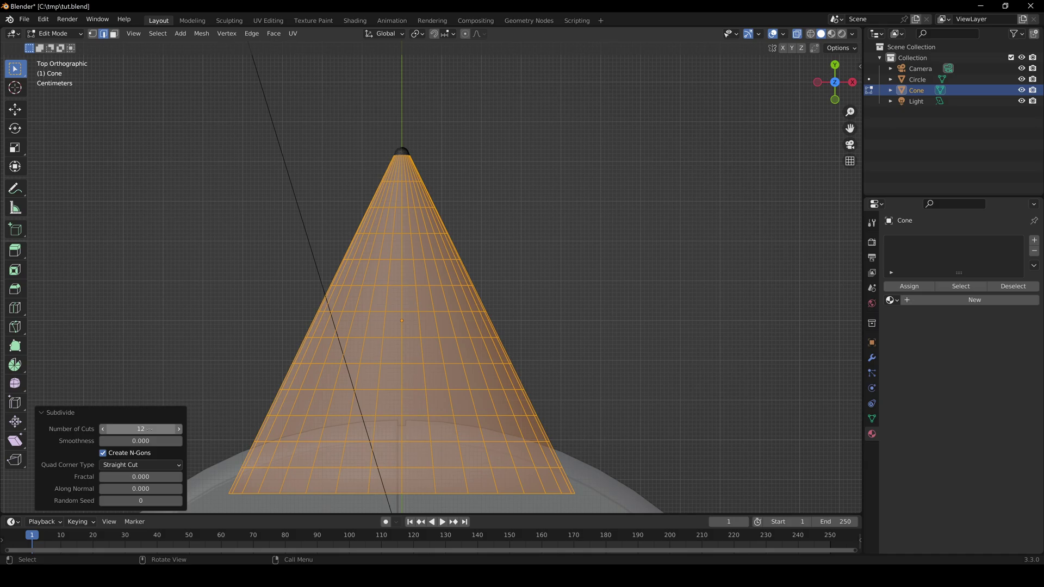
Return to Object Mode, turn off X-ray and check the cone's shading together with the whole band from above
click(55, 33)
click(54, 46)
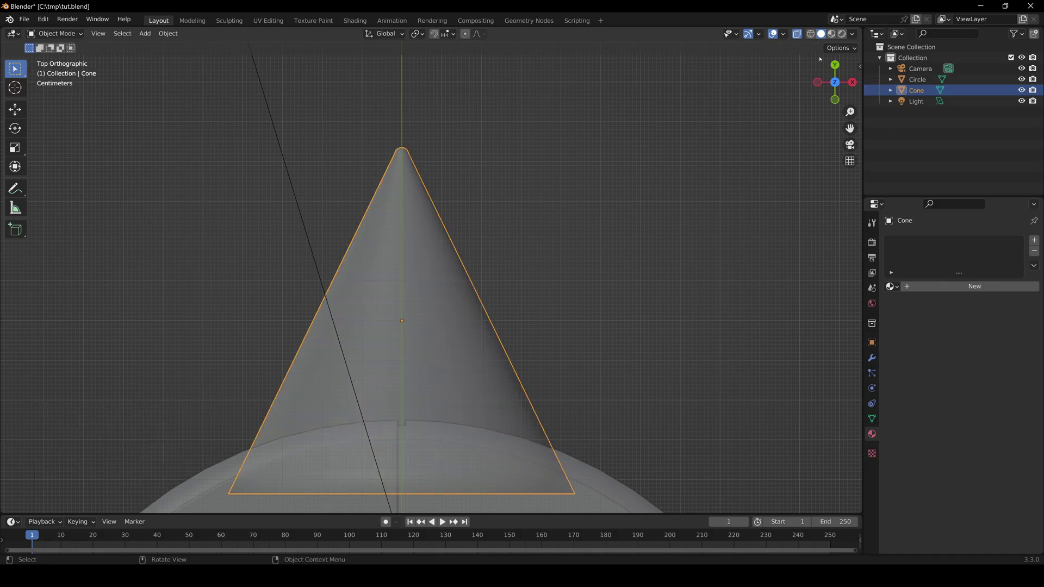
click(796, 36)
shift+middle_drag(498, 257, 507, 211)
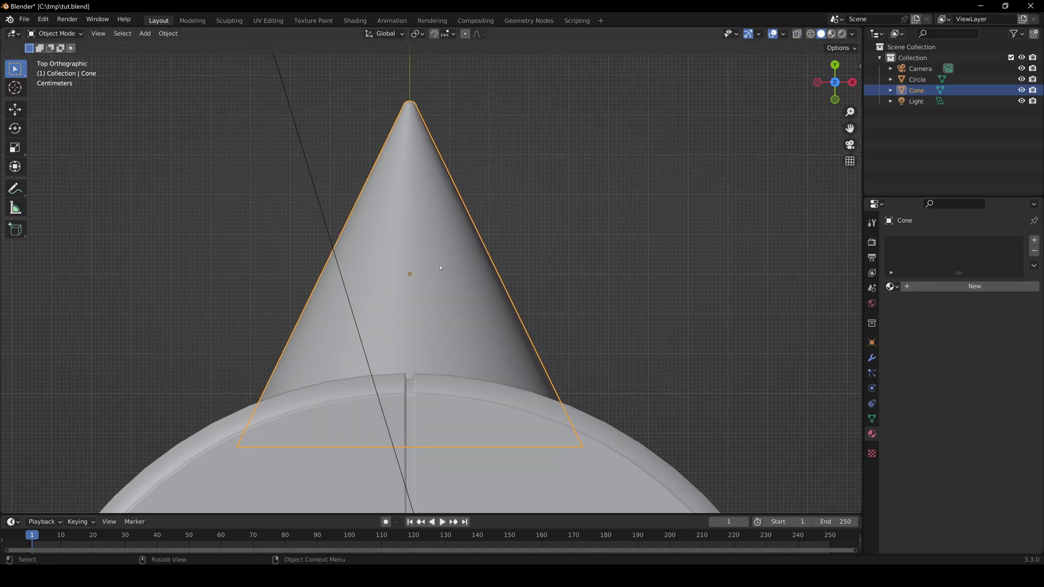
scroll(440, 268, down, 6)
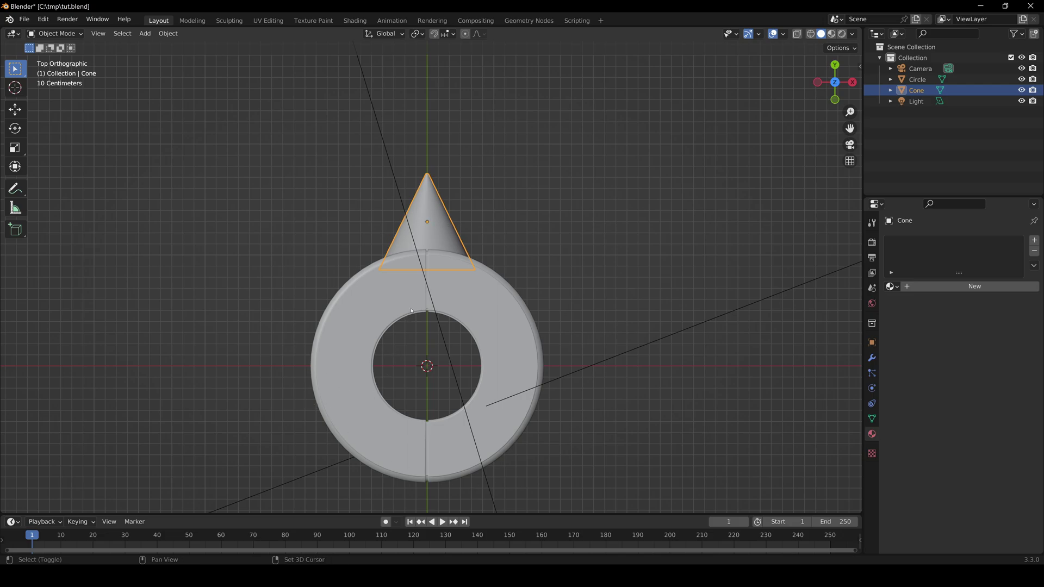
scroll(413, 305, up, 2)
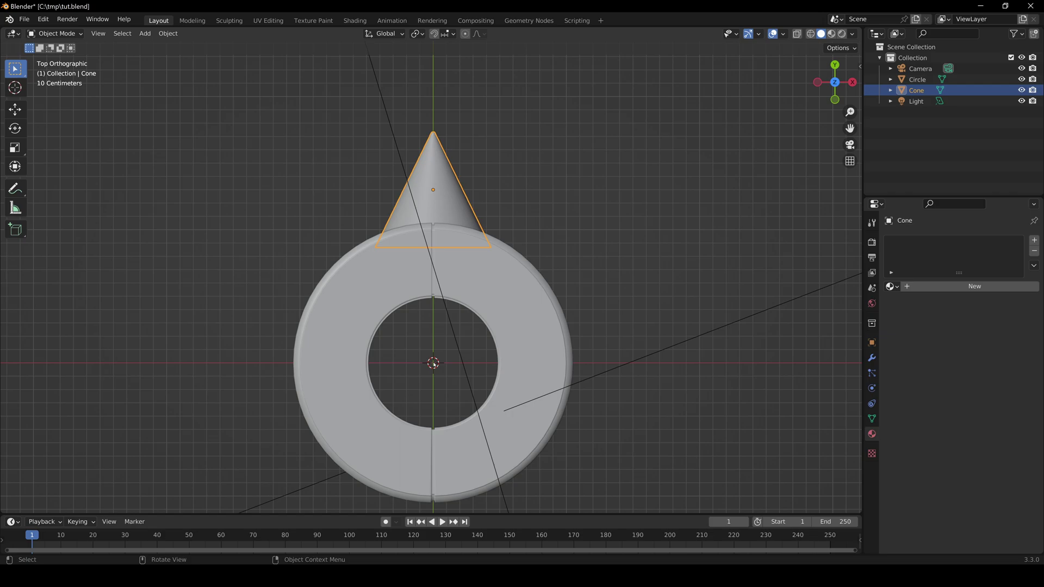
Set the transform pivot point to the 3D Cursor and rotate the cone mesh about 30° counter-clockwise around the band's centre
key(Tab)
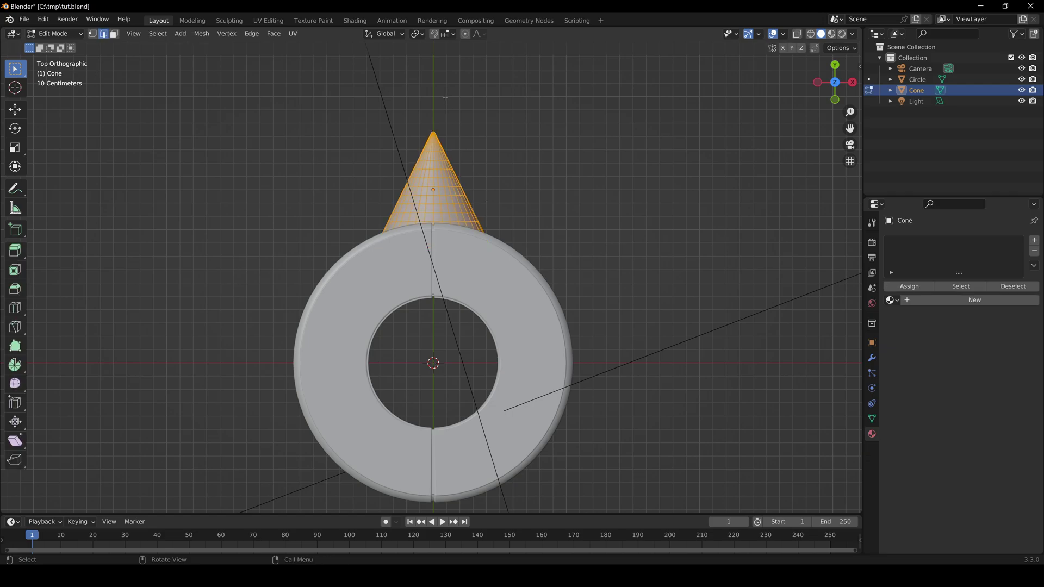
click(417, 33)
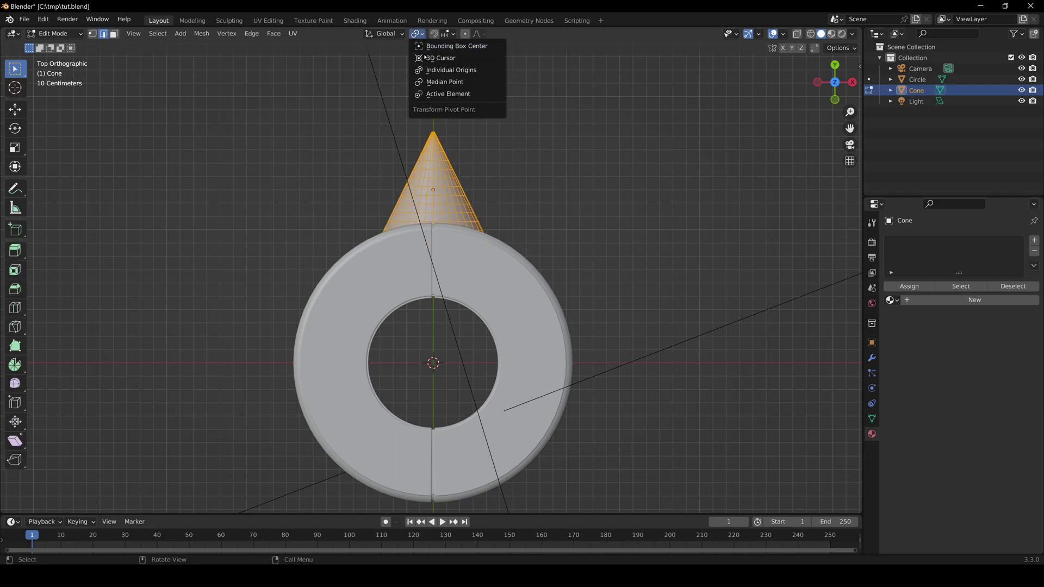
click(425, 58)
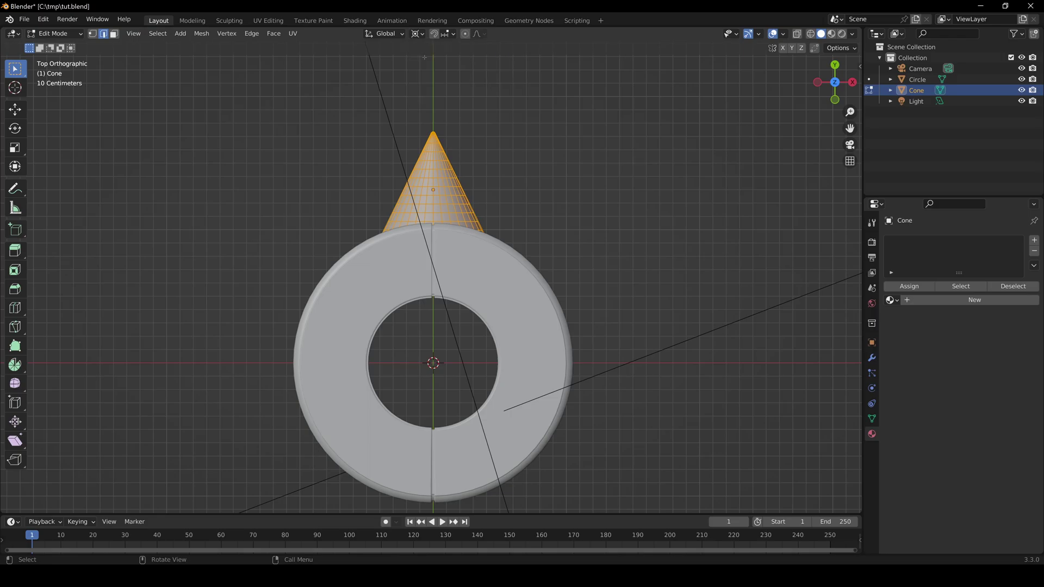
key(r)
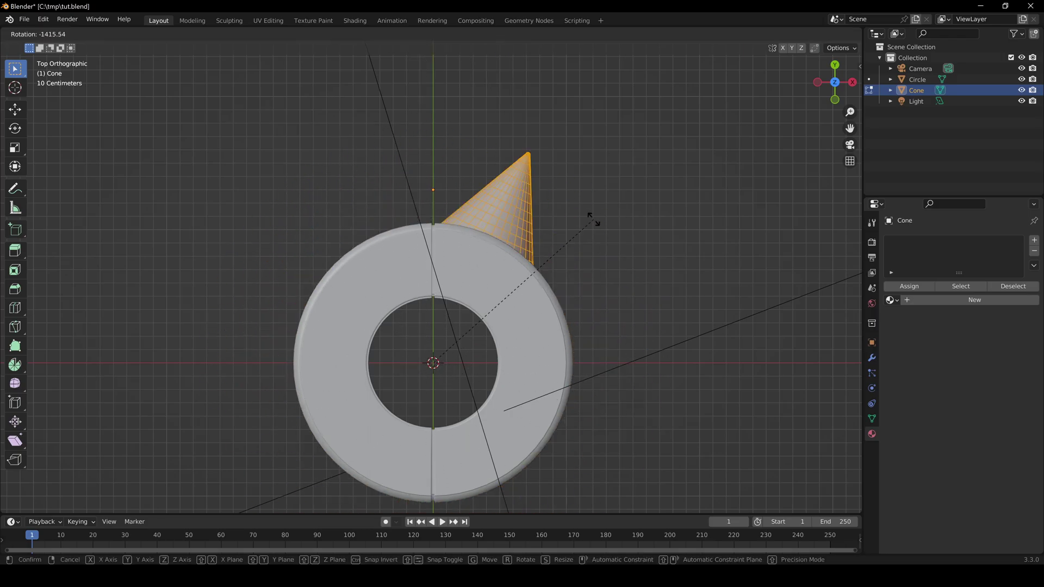
click(502, 240)
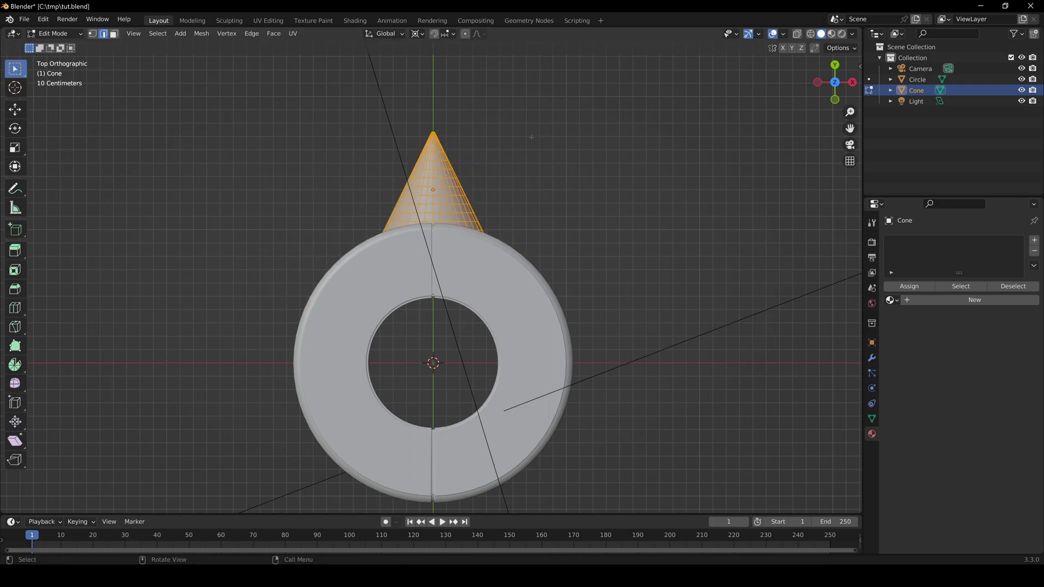
key(r)
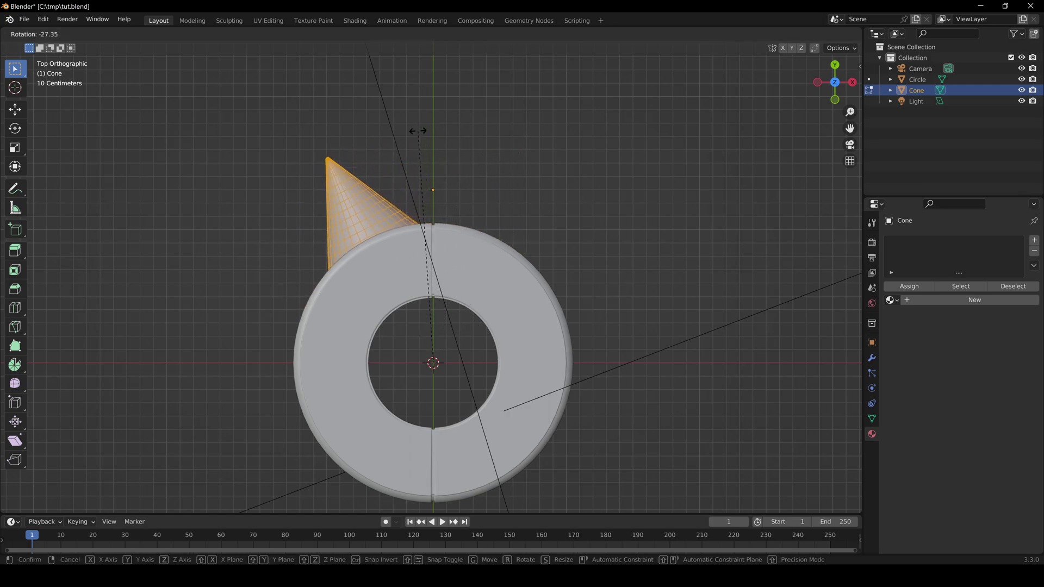
click(413, 131)
Duplicate the cone twice in Edit Mode, rotating each copy about 60° further counter-clockwise around the band
key(shift+d)
right_click(471, 109)
key(r)
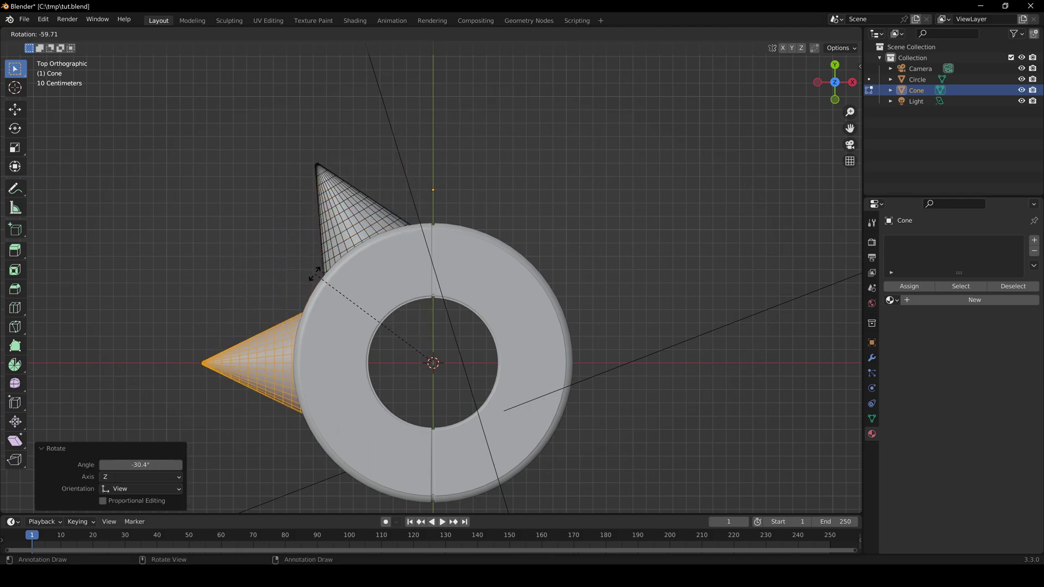
click(316, 275)
shift+middle_drag(422, 257, 400, 175)
key(shift+d)
key(r)
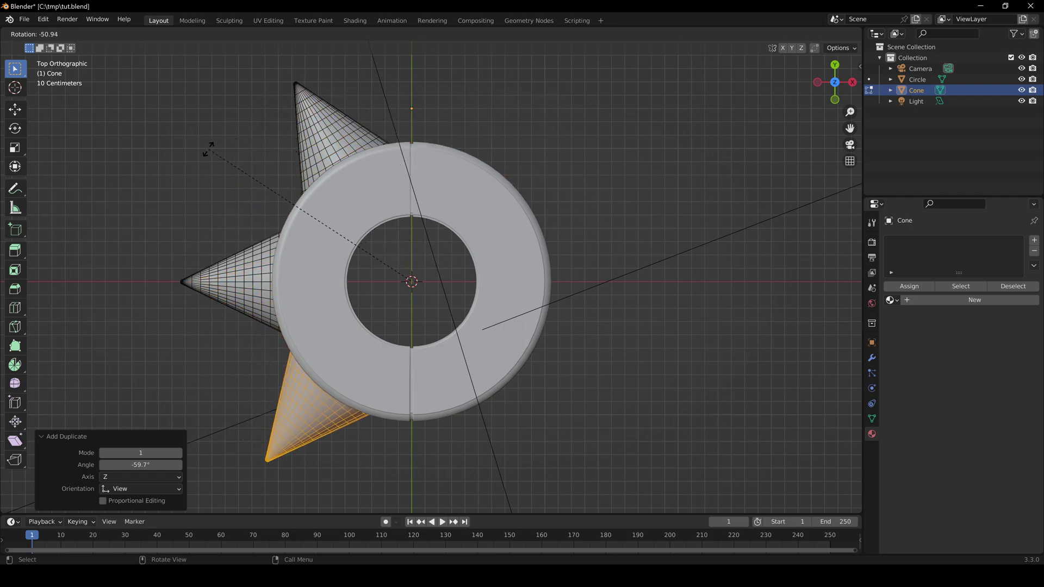
click(164, 164)
Duplicate all three cones in place, mirror the copies across the global X axis and recalculate their normals outward
key(a)
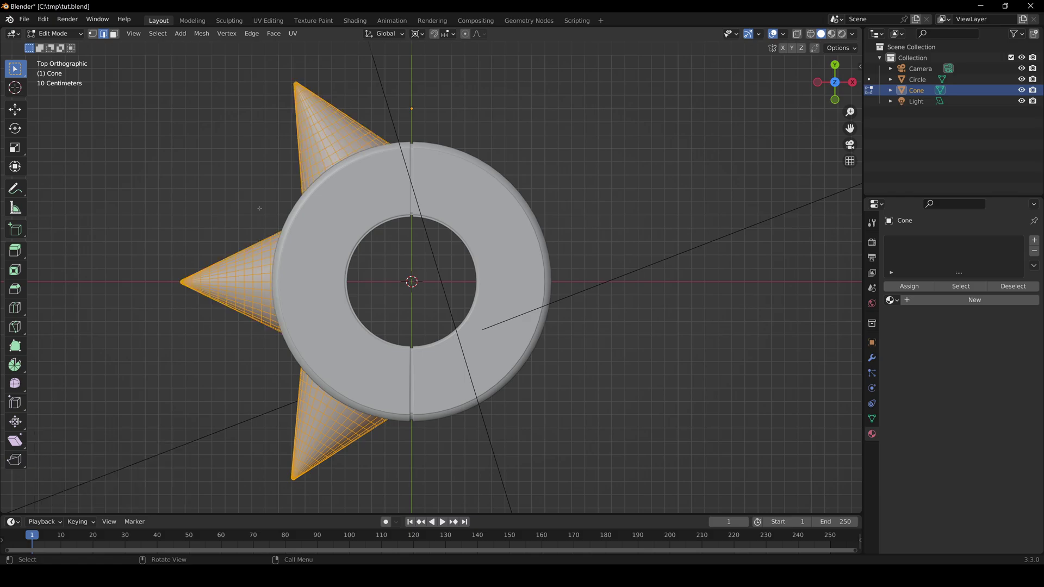
key(shift+d)
key(Escape)
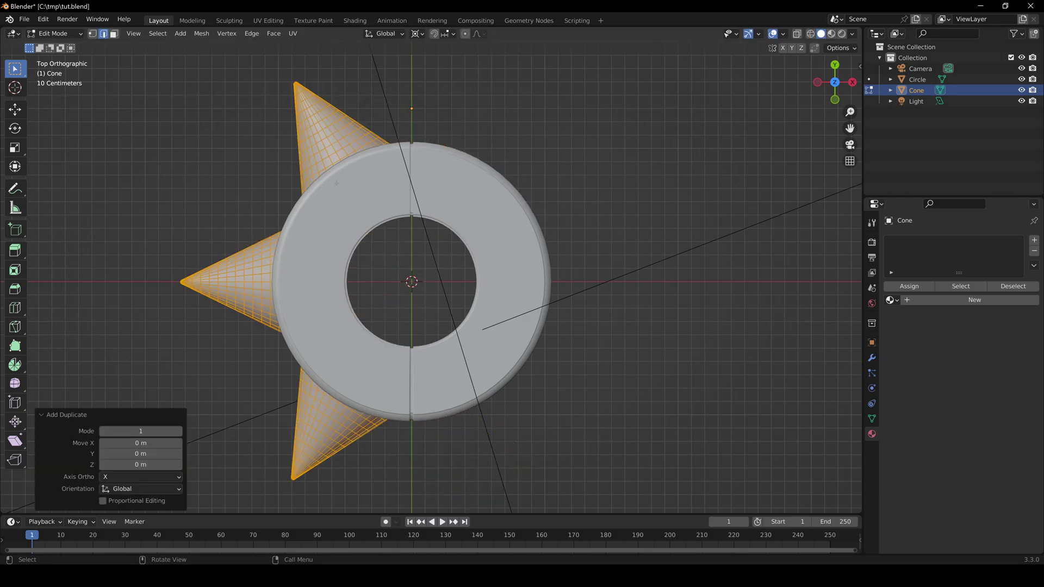
click(201, 33)
mouse_move(234, 56)
click(310, 72)
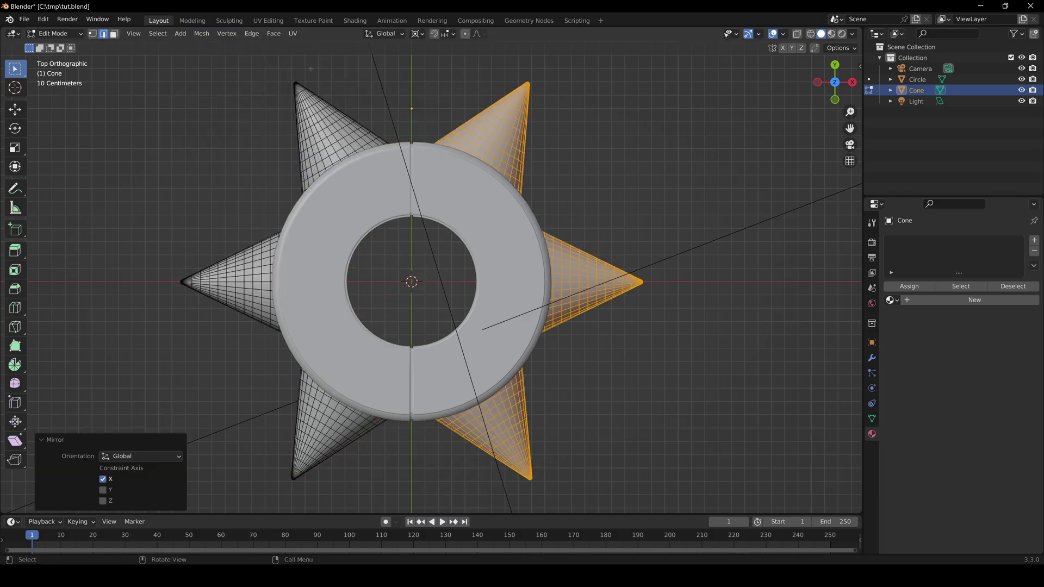
key(shift+n)
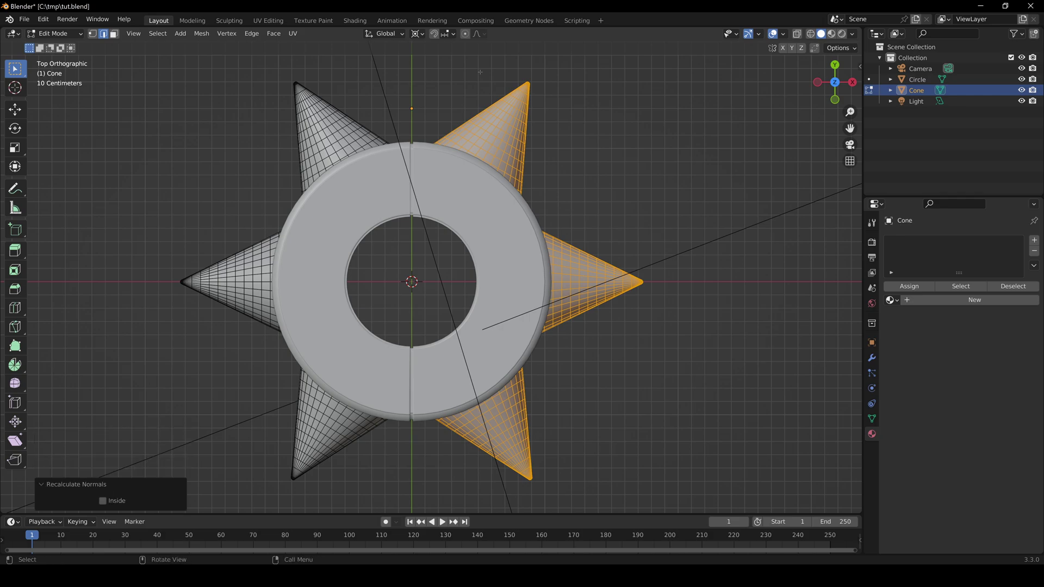
Return to Object Mode, deselect everything and display the spiked band in rendered shading from an angled view
key(Tab)
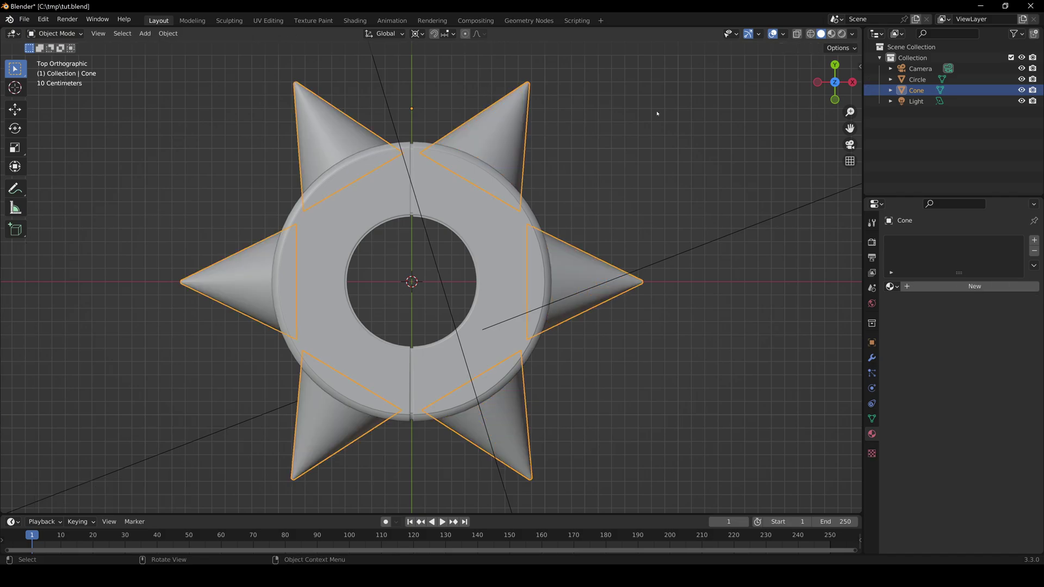
click(801, 74)
click(841, 34)
middle_drag(701, 246, 678, 203)
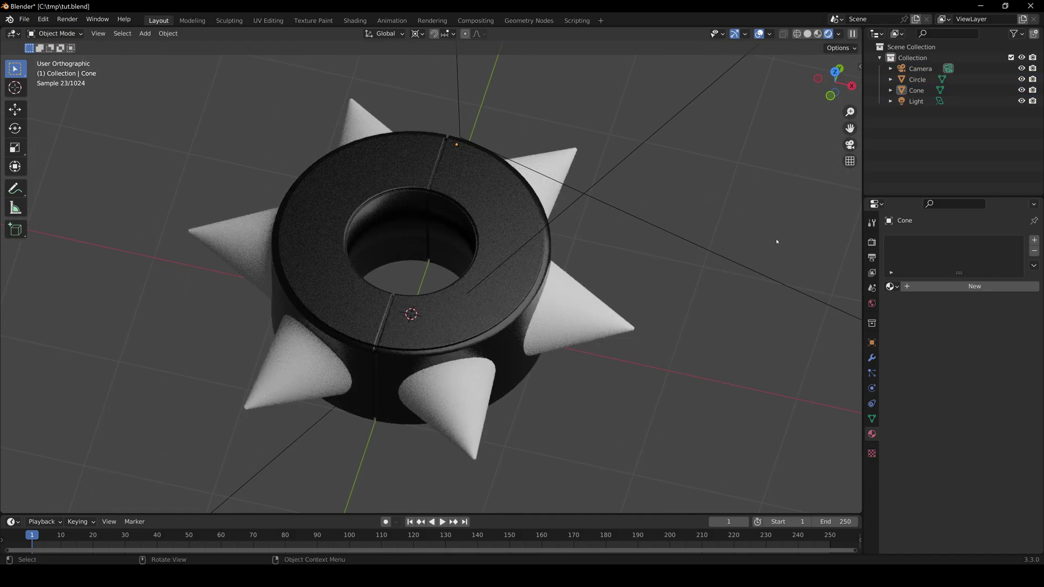
Give the cones a new material with Metallic 1.000 and Roughness 0.250
click(552, 203)
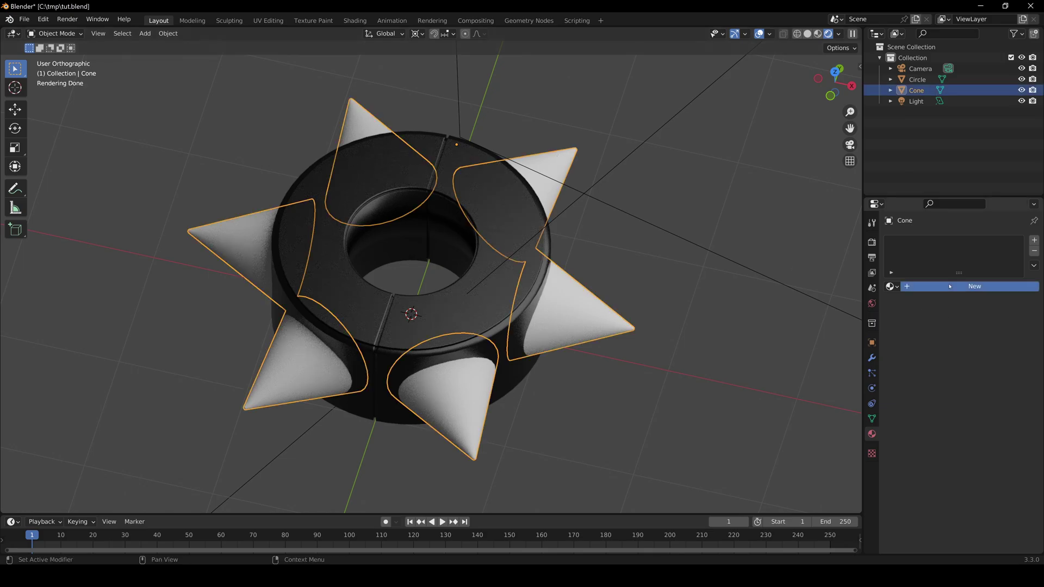
click(970, 286)
drag(971, 488, 1024, 486)
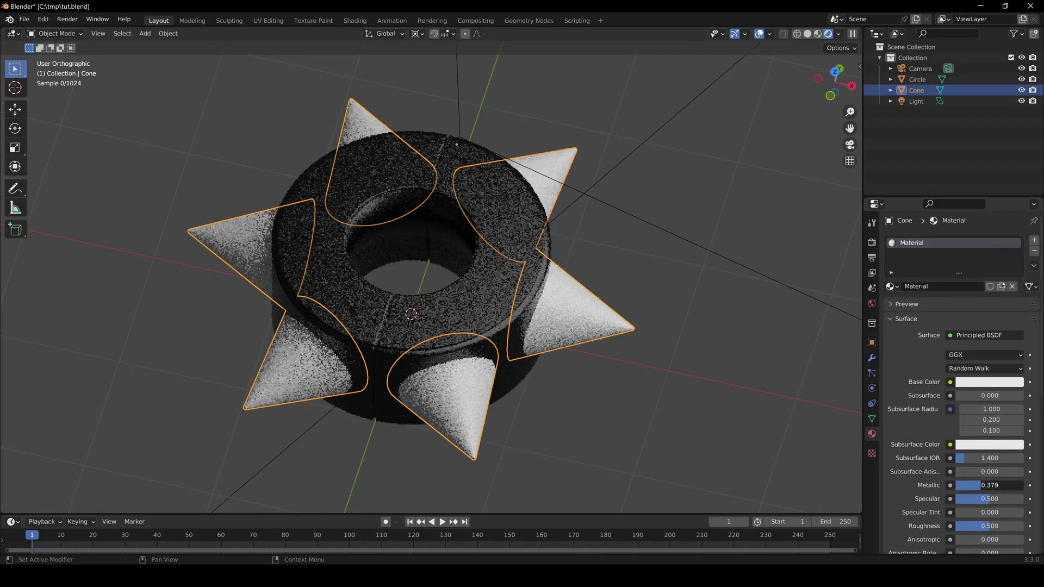
click(983, 530)
text(.2)
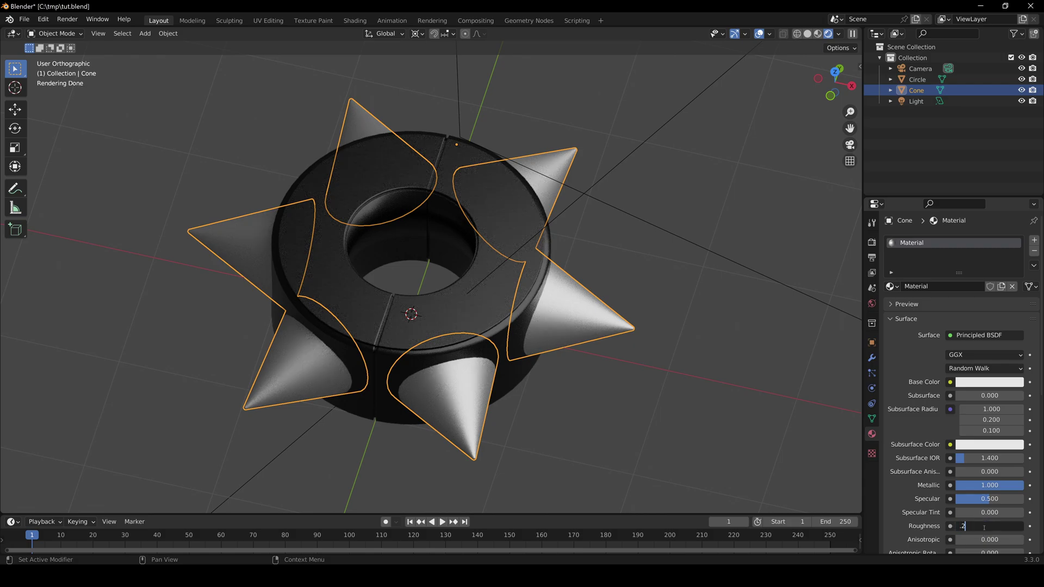
text(5)
key(Return)
Darken the cone material's base color to a value of about 0.49 and deselect everything
click(971, 383)
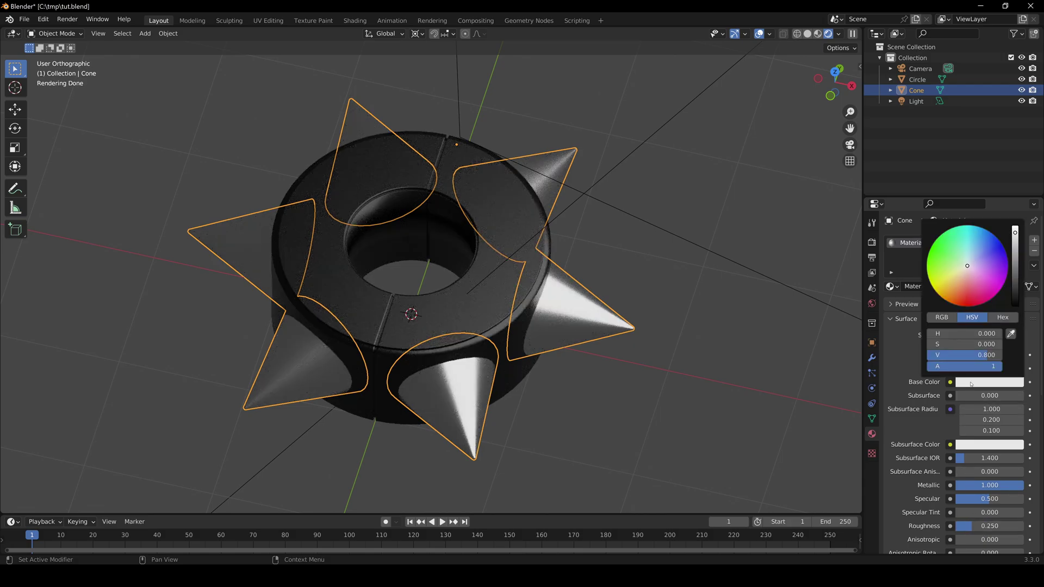
drag(1016, 248, 1016, 247)
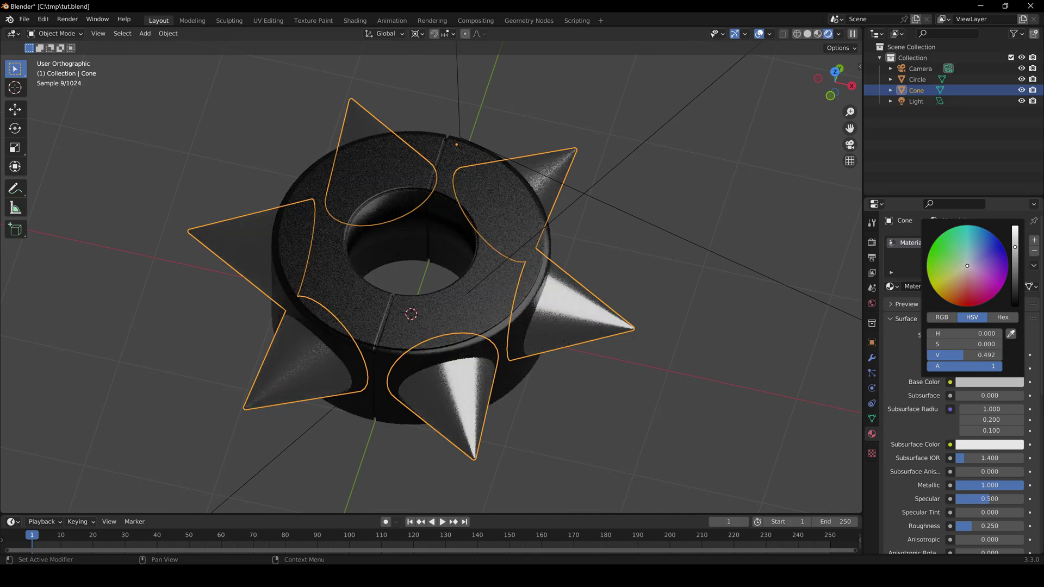
key(a)
key(a)
middle_drag(495, 312, 476, 304)
Add a plane at the origin from the top view and scale it by 1000 as a ground surface
key(KP_7)
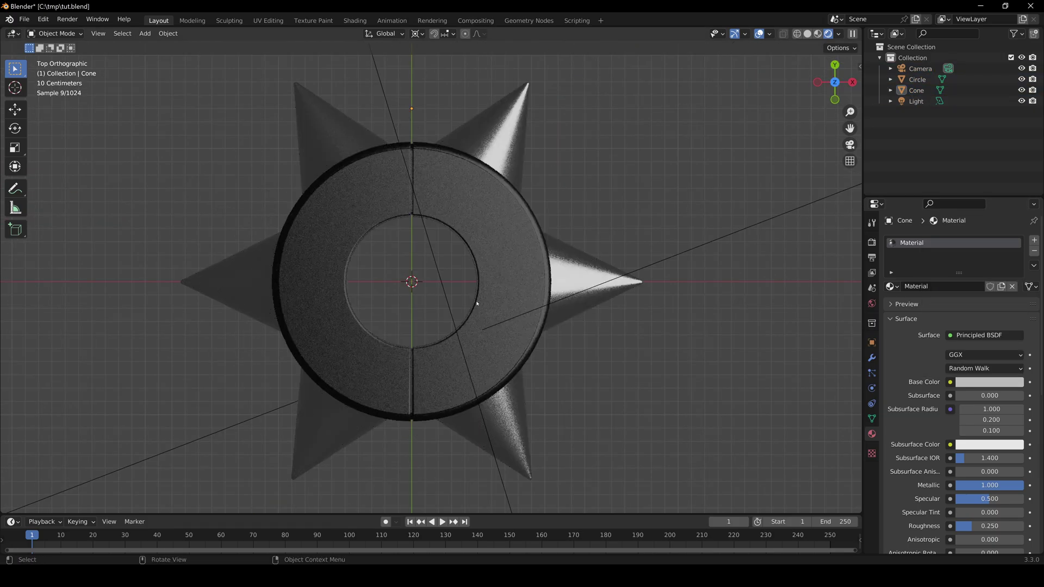
click(144, 33)
mouse_move(158, 45)
click(250, 47)
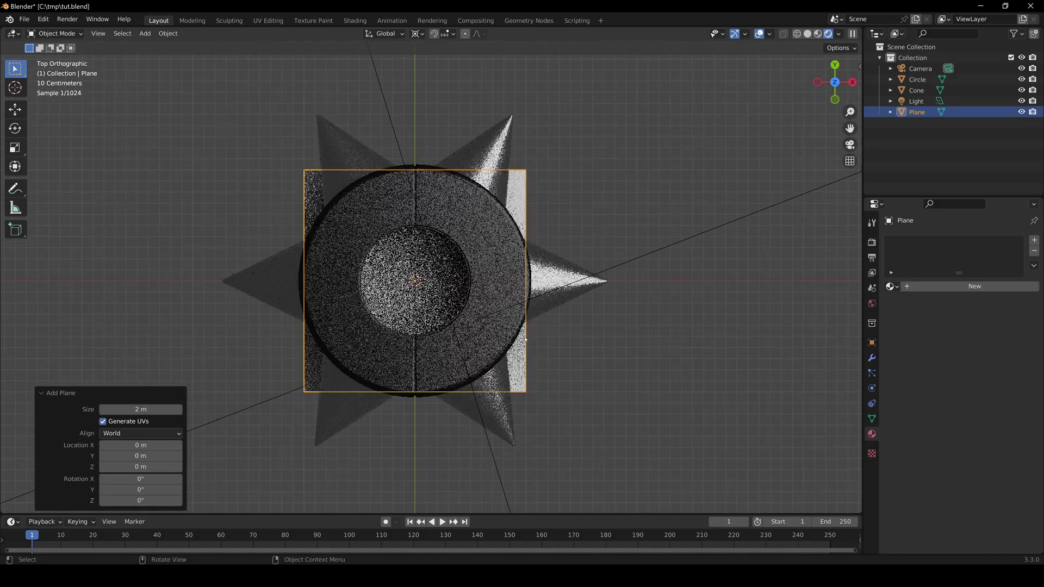
text(s1000)
key(Return)
shift+middle_drag(525, 340, 462, 288)
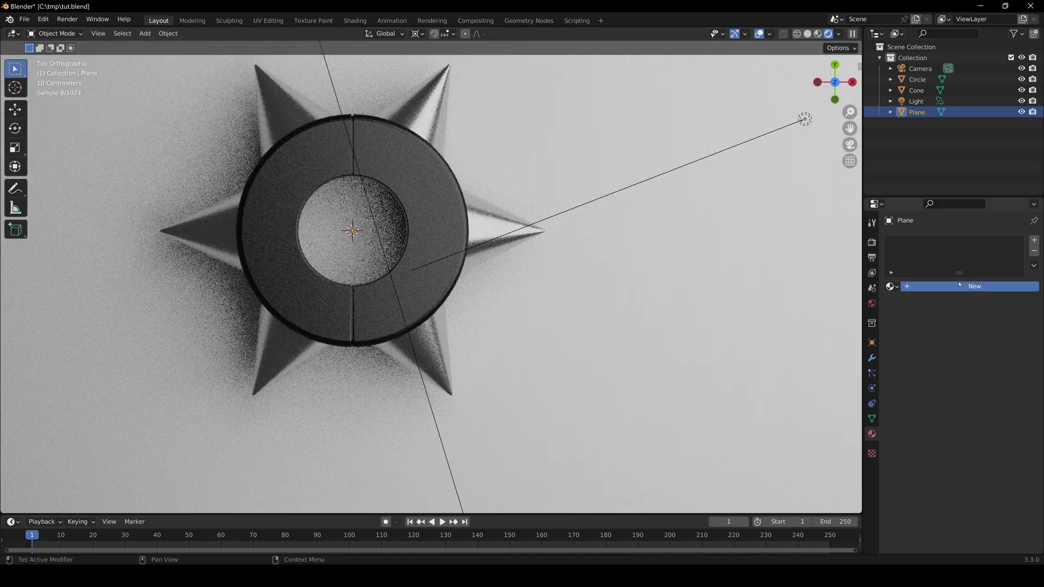
Give the ground plane a new material with a saturated blue base color, about hue 0.665, saturation 0.986 and value 0.8
click(960, 286)
click(990, 382)
click(997, 247)
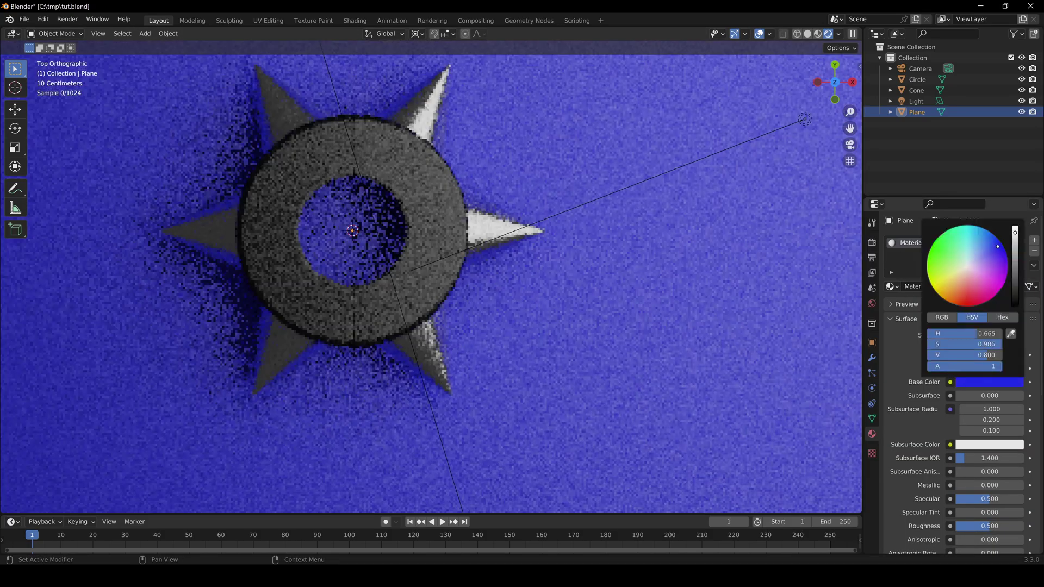
shift+middle_drag(550, 479, 562, 491)
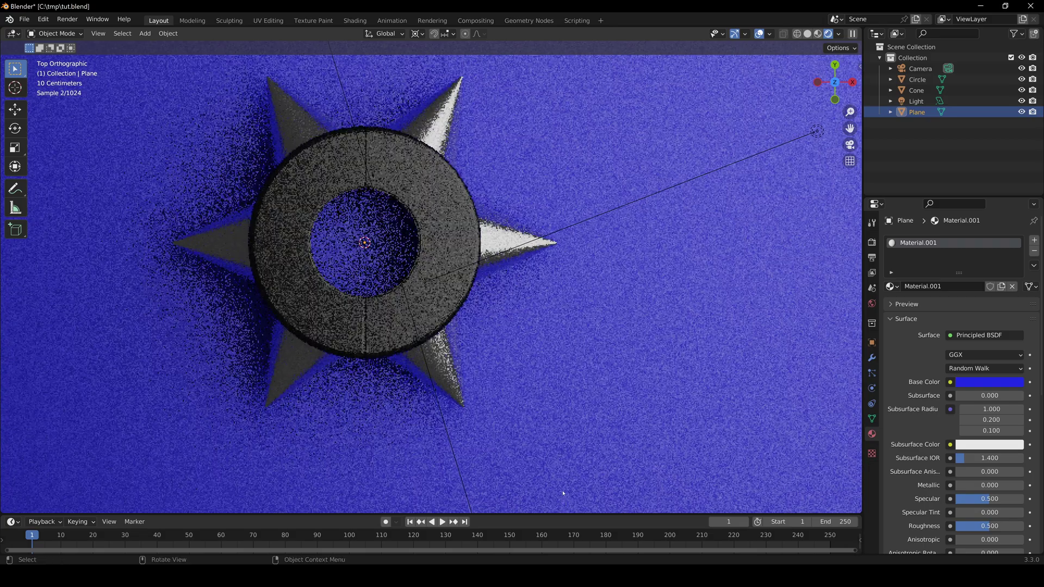
Enlarge the timeline area beneath the viewport and view the rendered bracelet on the blue plane at an angle
drag(575, 513, 575, 372)
mouse_move(532, 253)
shift+middle_down()
mouse_move(573, 323)
mouse_move(533, 237)
shift+middle_up()
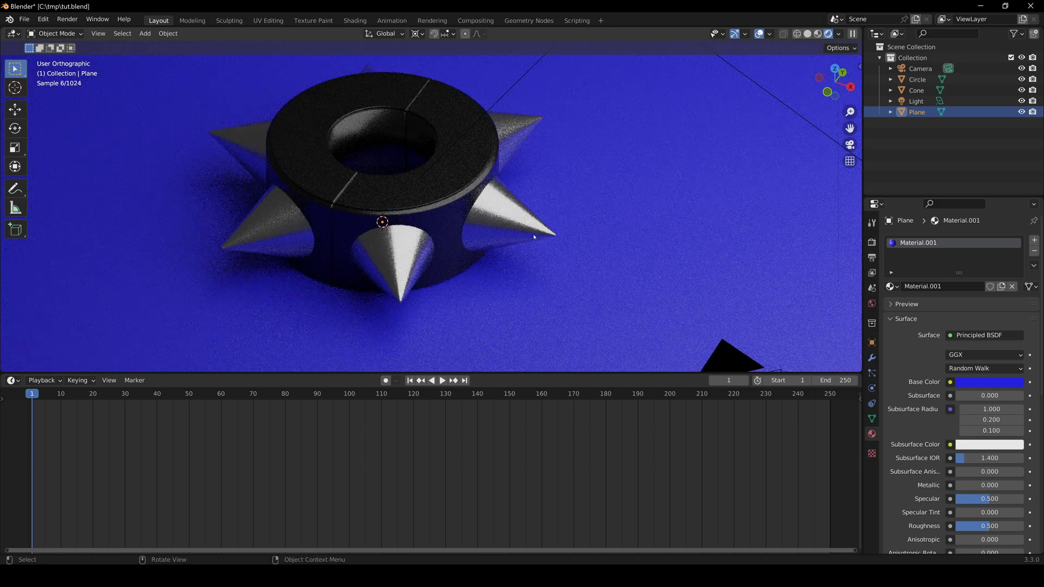
middle_drag(534, 237, 479, 266)
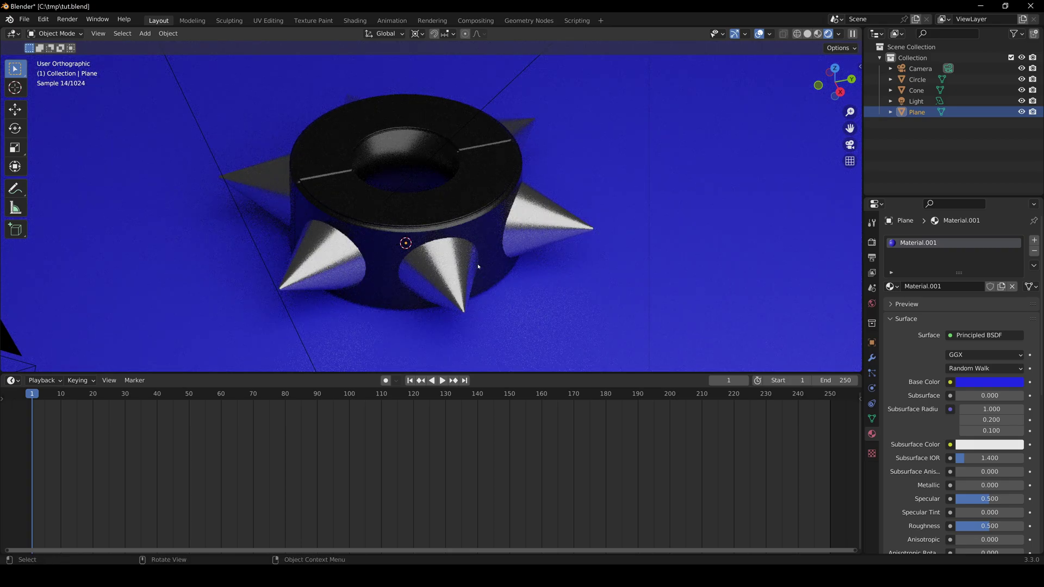